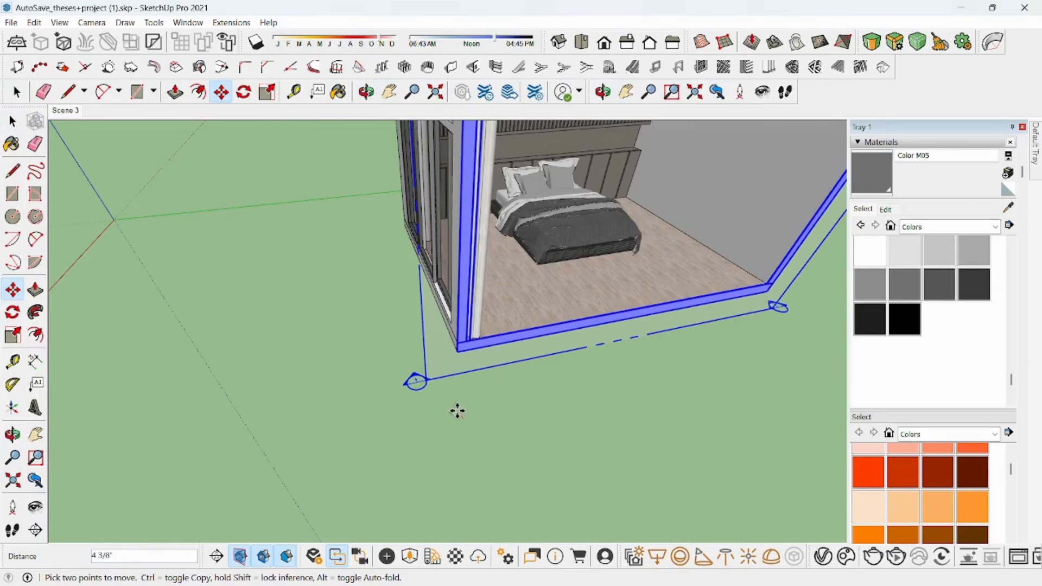
Leave the Move tool and hide the section plane outline around the bedroom model
key("space")
middle_click_drag(588, 391, 466, 348)
scroll(465, 347, "down", 4)
left_click(682, 309)
scroll(474, 323, "up", 3)
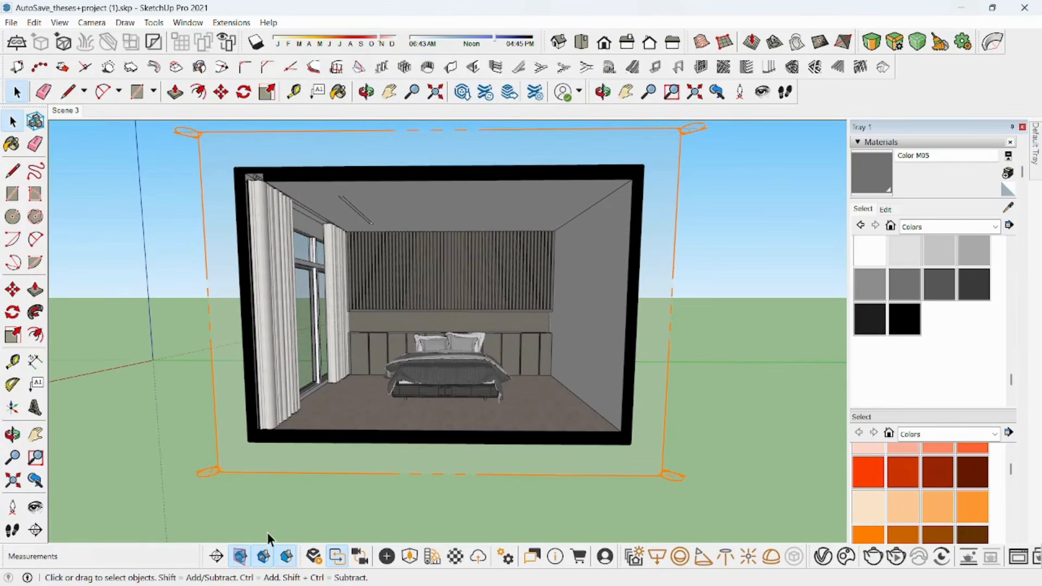
left_click(239, 555)
Start Enscape and arrange its render window side by side with the SketchUp model
middle_click_drag(418, 380, 449, 380)
left_click(313, 557)
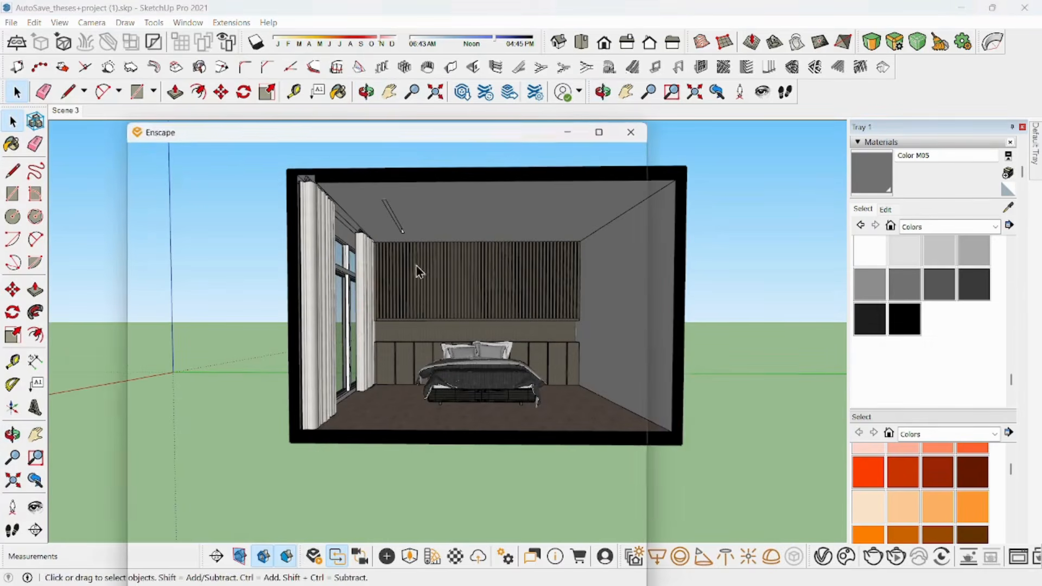
left_click_drag(385, 141, 340, 74)
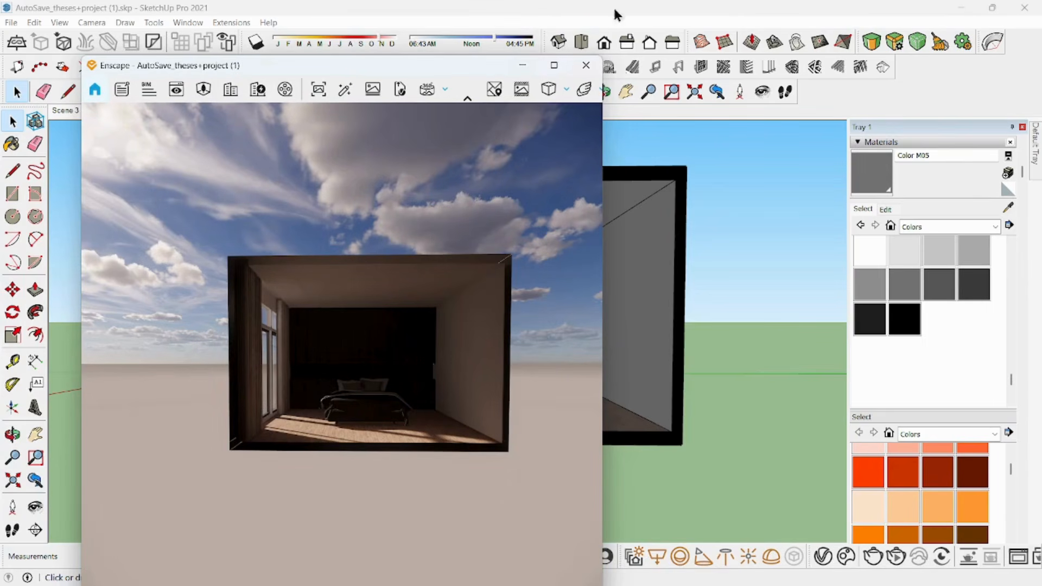
left_click(501, 106)
left_click(681, 255)
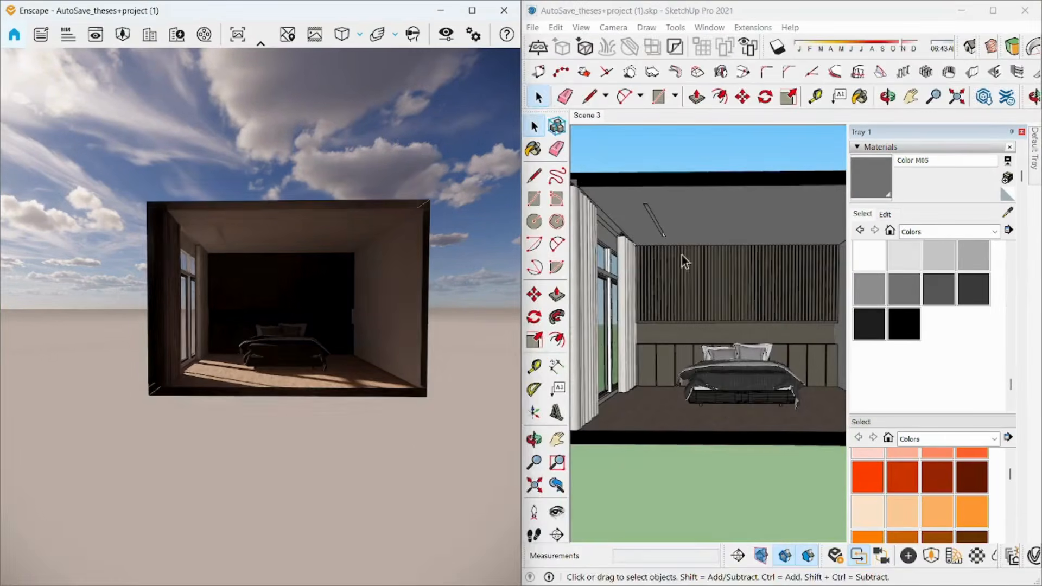
Inspect the bedroom interior in the SketchUp model, facing the bed and the slatted back wall
mouse_move(682, 255)
middle_mouse_down()
mouse_move(681, 344)
mouse_move(717, 355)
mouse_move(593, 399)
middle_mouse_up()
scroll(593, 399, "down", 2)
mouse_move(700, 392)
middle_mouse_down()
mouse_move(648, 398)
mouse_move(796, 443)
mouse_move(745, 430)
mouse_move(762, 428)
middle_mouse_up()
scroll(745, 427, "up", 3)
scroll(743, 424, "down", 2)
scroll(736, 386, "up", 3)
scroll(734, 383, "down", 5)
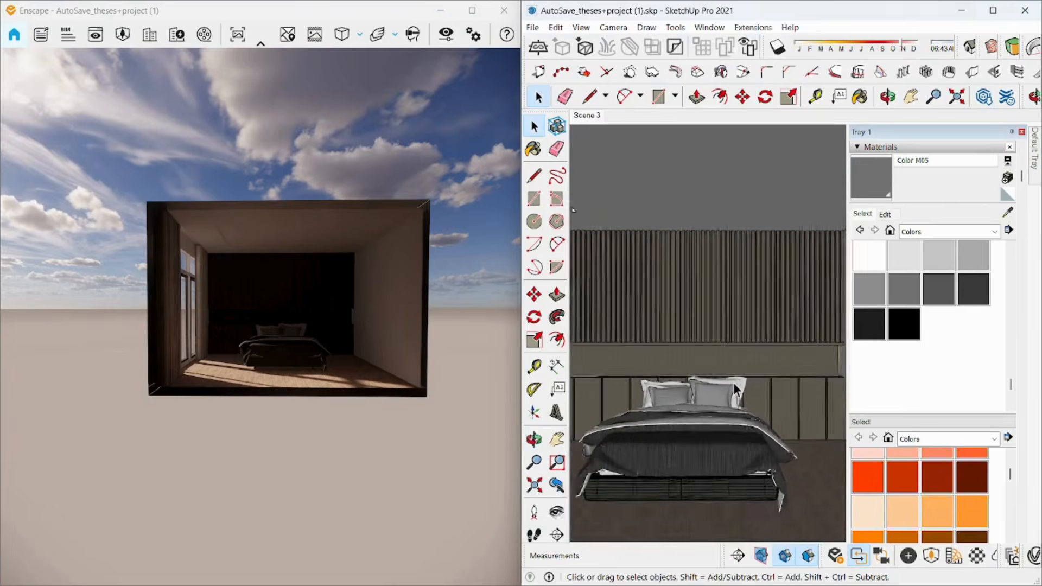
middle_click_drag(733, 383, 708, 378)
scroll(707, 378, "up", 2)
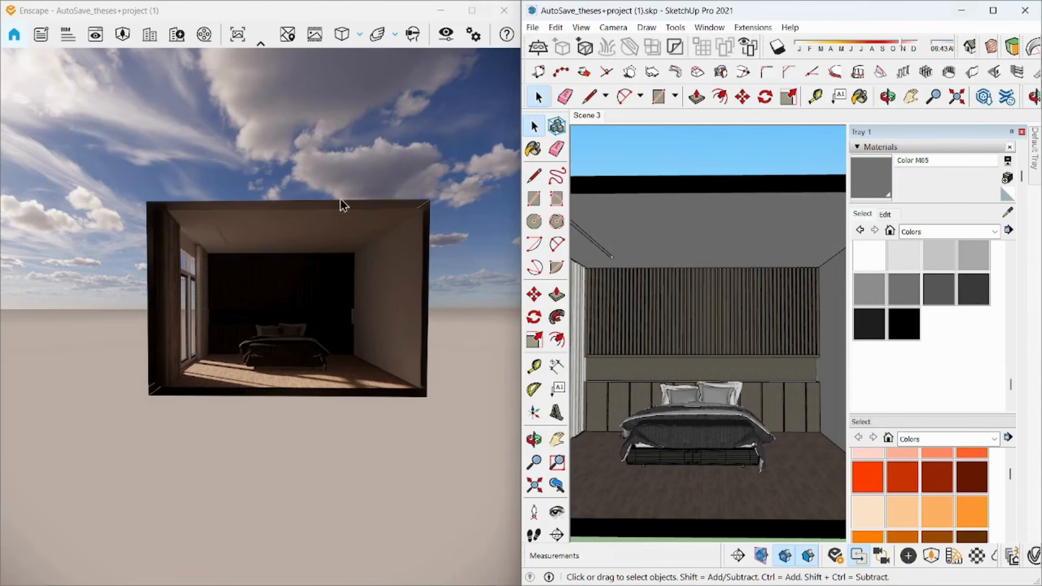
Turn on the safe frame in Enscape and bring the camera inside the room, facing the bed
left_click(291, 324)
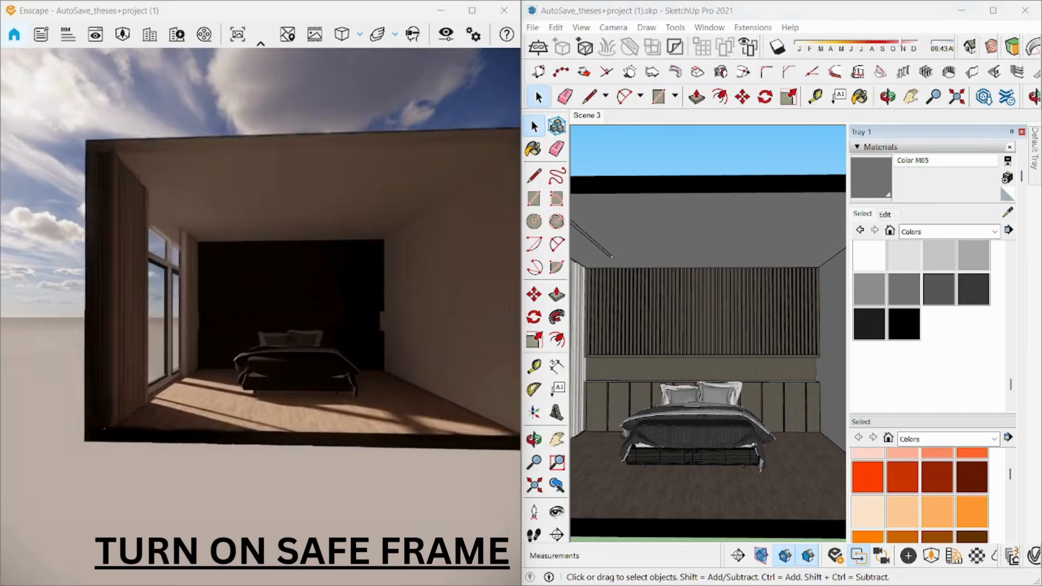
left_click(315, 35)
scroll(298, 274, "down", 5)
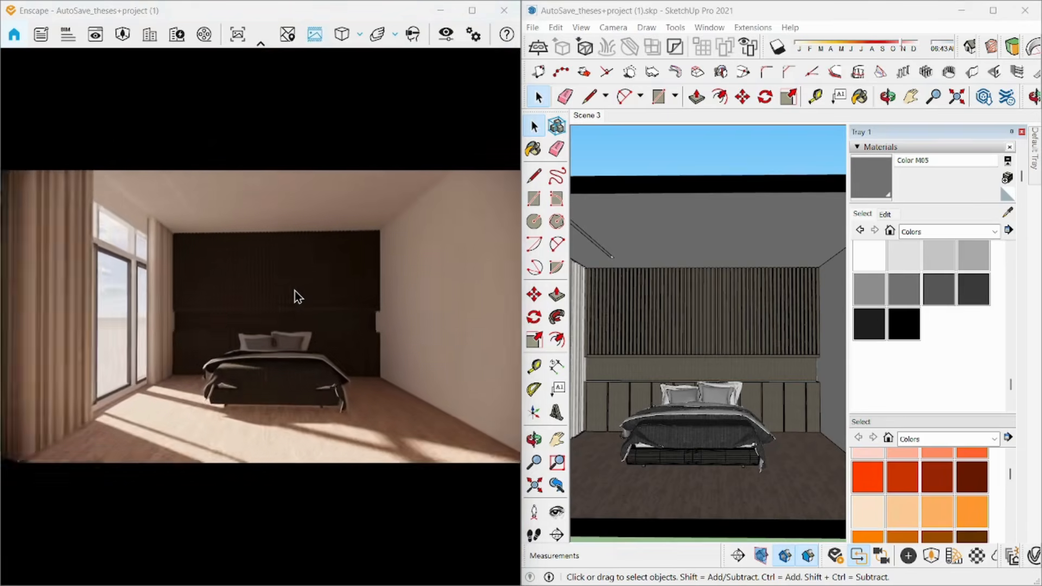
scroll(304, 317, "up", 3)
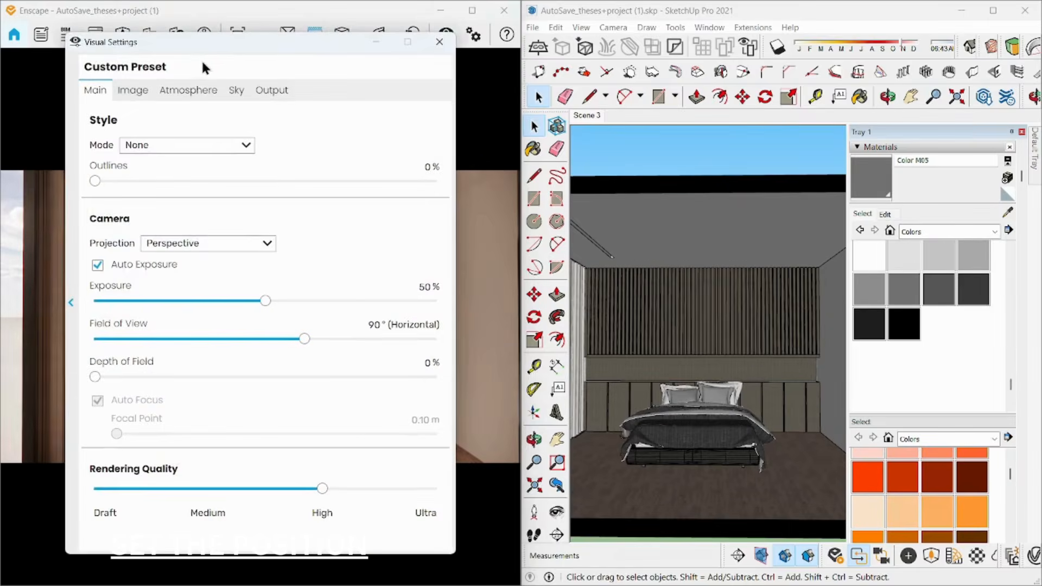
Set the camera's field of view to 58° and reposition the Enscape camera to frame the bed and slatted wall
mouse_move(202, 67)
left_mouse_down()
mouse_move(447, 98)
mouse_move(661, 71)
left_mouse_up()
left_click_drag(761, 368, 679, 369)
scroll(274, 326, "down", 5)
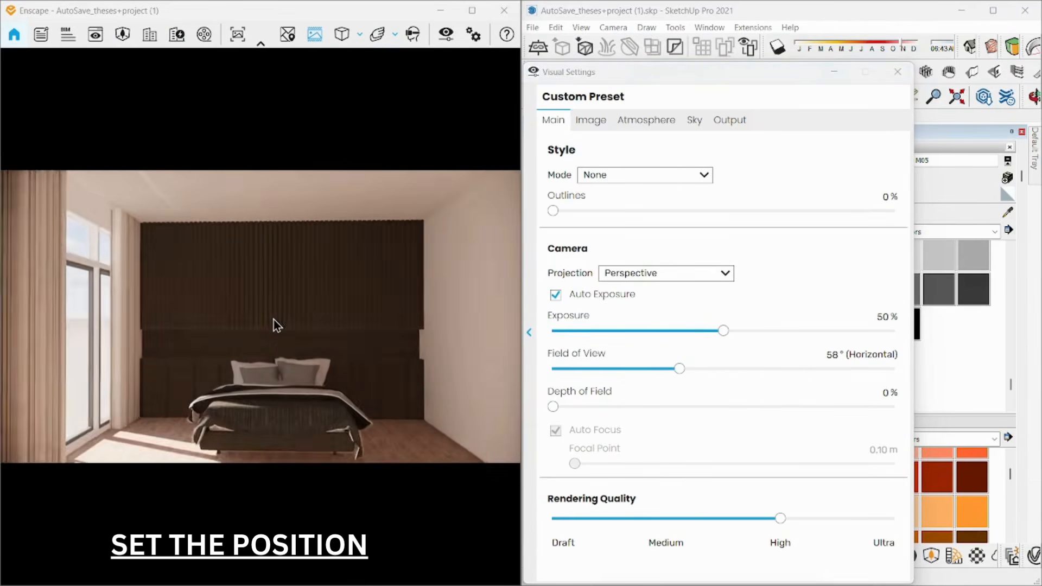
scroll(291, 340, "up", 2)
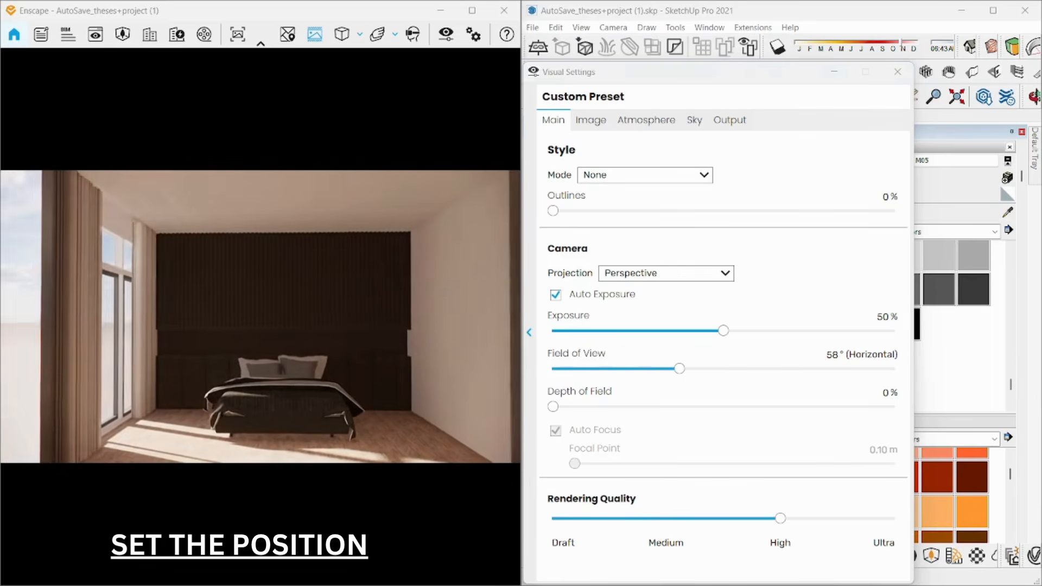
scroll(291, 340, "up", 1)
mouse_move(291, 340)
middle_mouse_down()
mouse_move(255, 339)
mouse_move(282, 340)
mouse_move(282, 326)
middle_mouse_up()
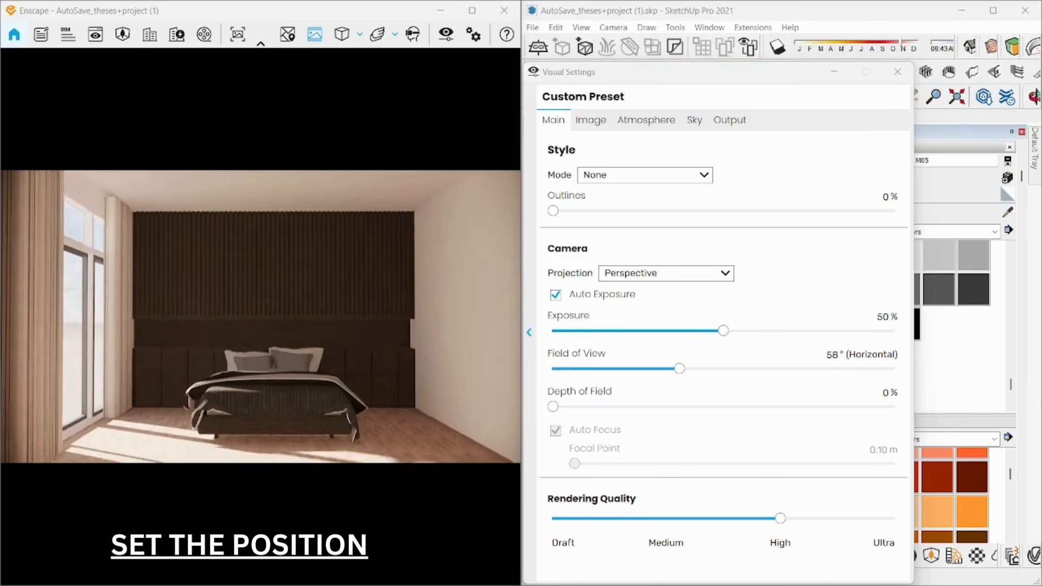
mouse_move(283, 326)
left_mouse_down()
mouse_move(297, 312)
mouse_move(294, 324)
left_mouse_up()
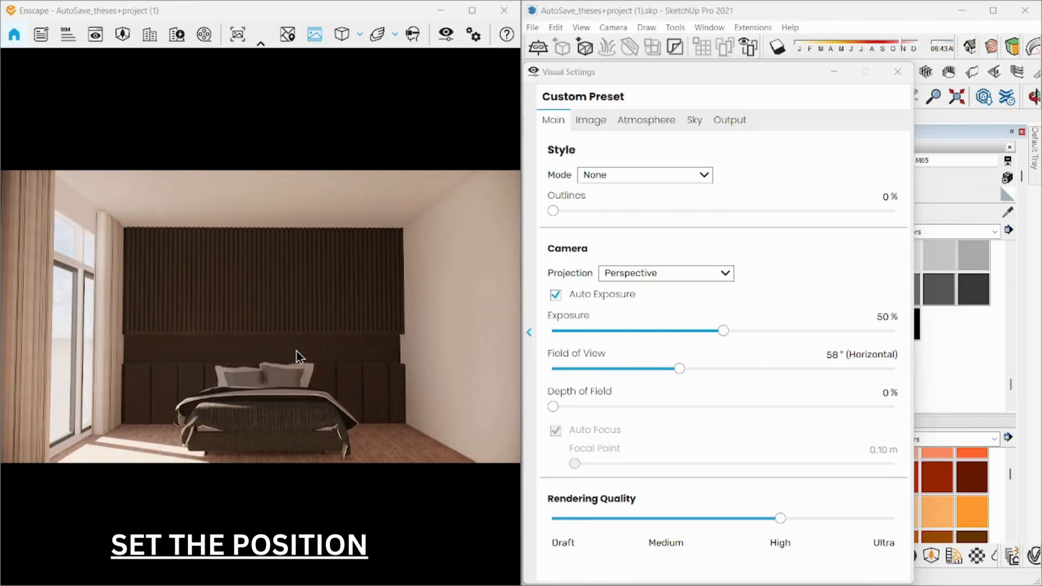
Narrow the field of view to 55° and readjust the camera distance to the bed wall
left_click_drag(727, 79, 668, 76)
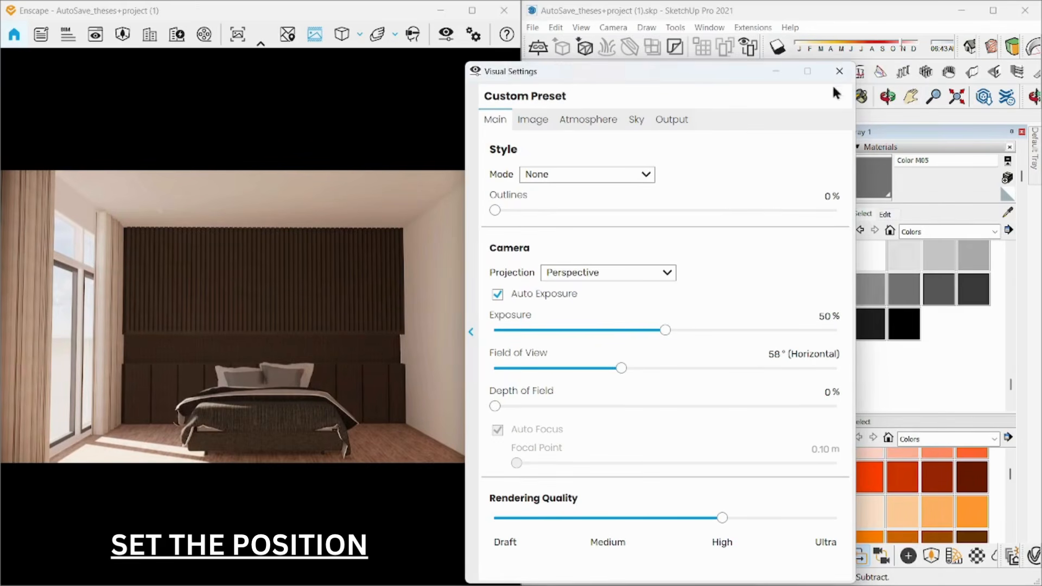
left_click_drag(623, 368, 612, 368)
left_click(287, 327)
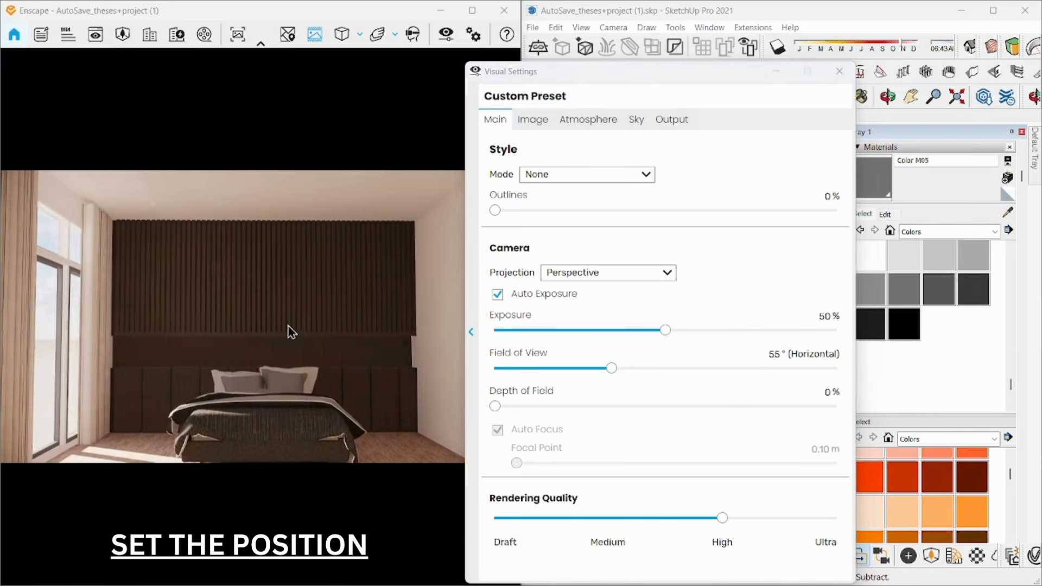
scroll(288, 328, "down", 2)
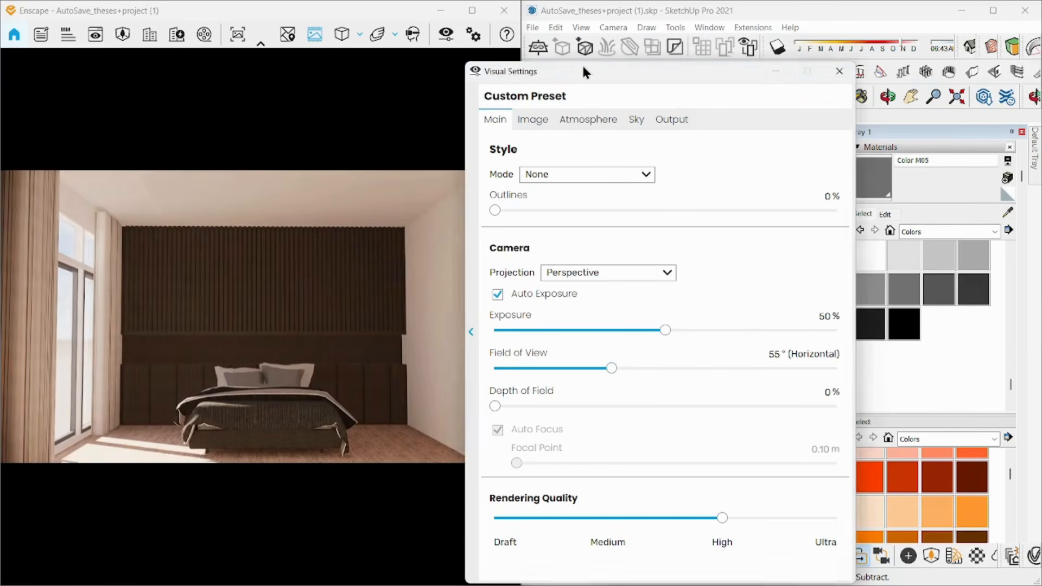
mouse_move(581, 71)
left_mouse_down()
mouse_move(689, 74)
mouse_move(661, 78)
left_mouse_up()
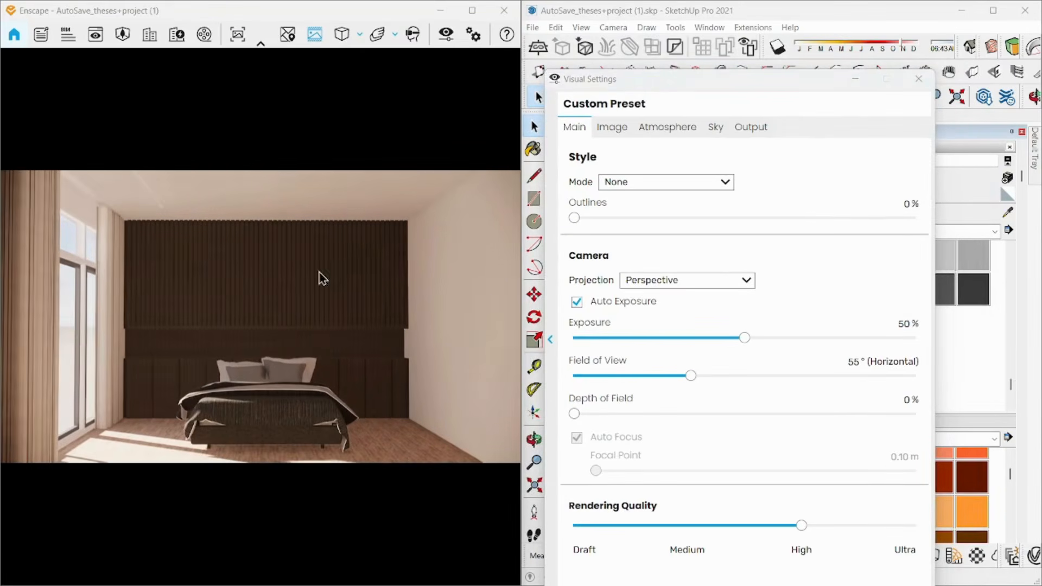
Switch the camera projection to Two-Point and close the visual settings
left_click(358, 35)
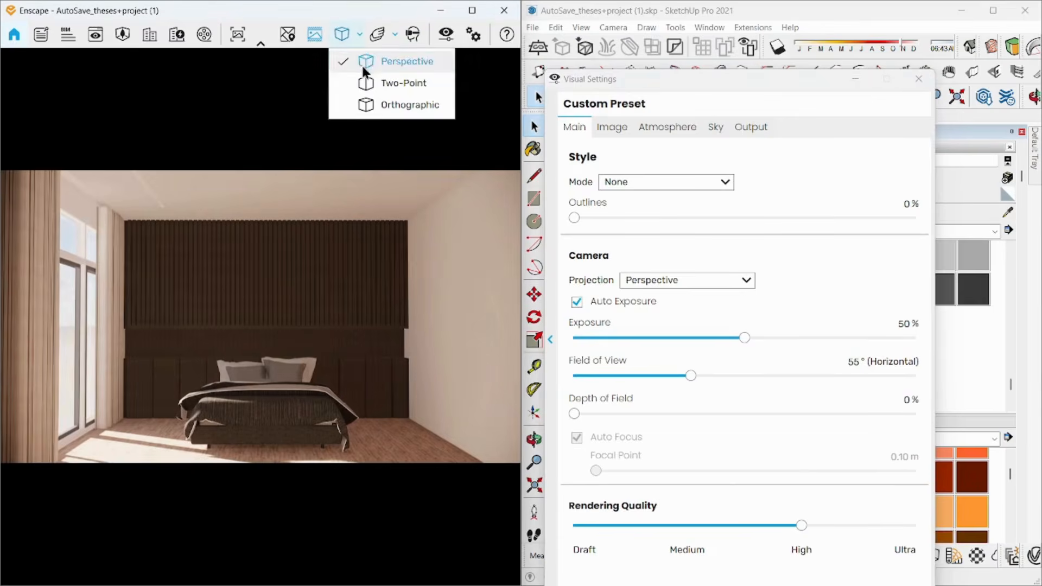
left_click(371, 86)
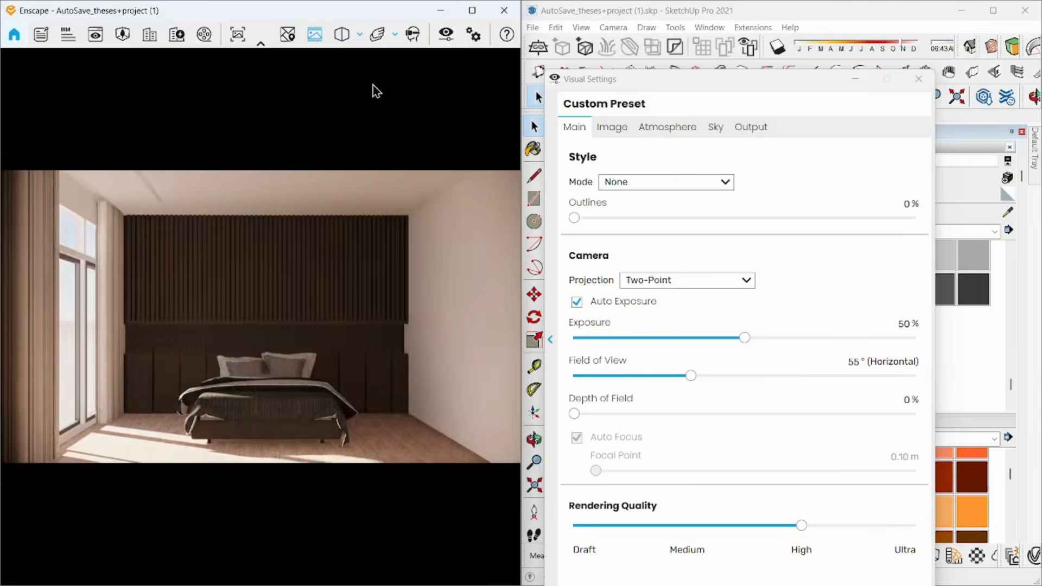
left_click(921, 79)
Disable Auto Exposure in the Enscape visual settings and close them
scroll(685, 402, "down", 5)
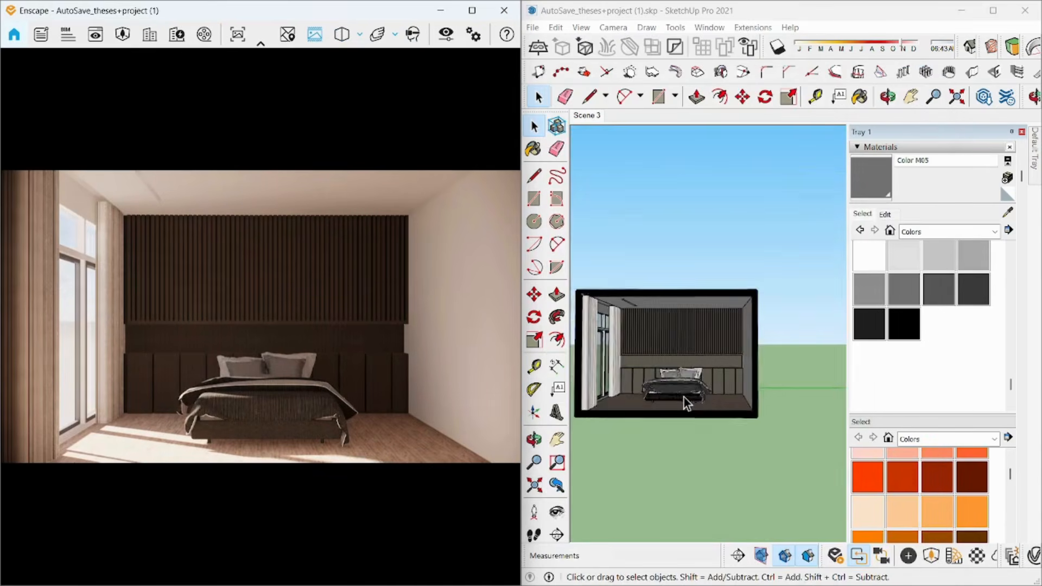
mouse_move(685, 401)
middle_mouse_down()
mouse_move(674, 435)
mouse_move(651, 442)
middle_mouse_up()
scroll(610, 419, "up", 4)
middle_click_drag(597, 403, 648, 427)
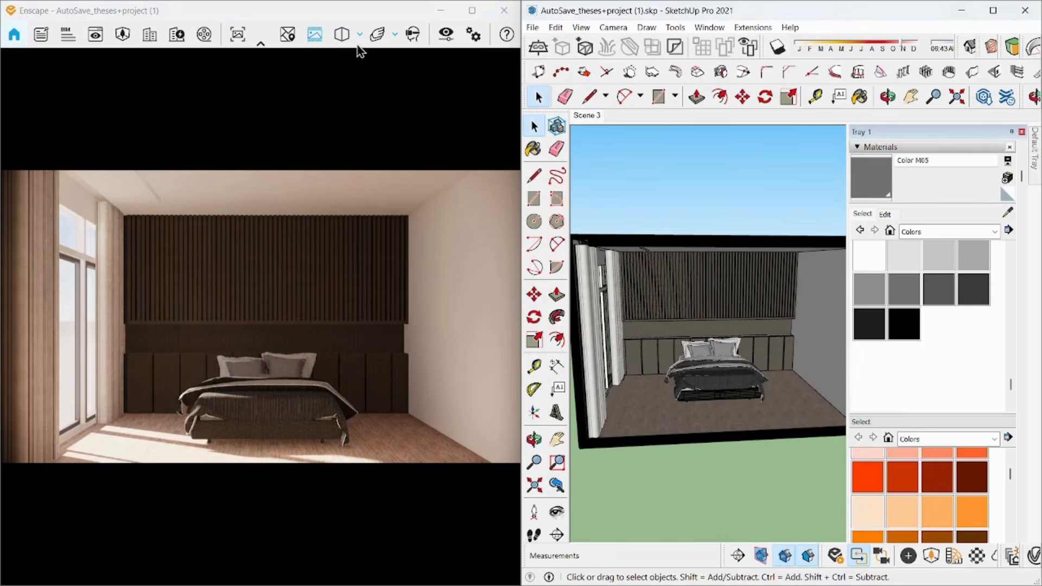
left_click(444, 35)
mouse_move(217, 35)
left_mouse_down()
mouse_move(359, 62)
mouse_move(569, 34)
left_mouse_up()
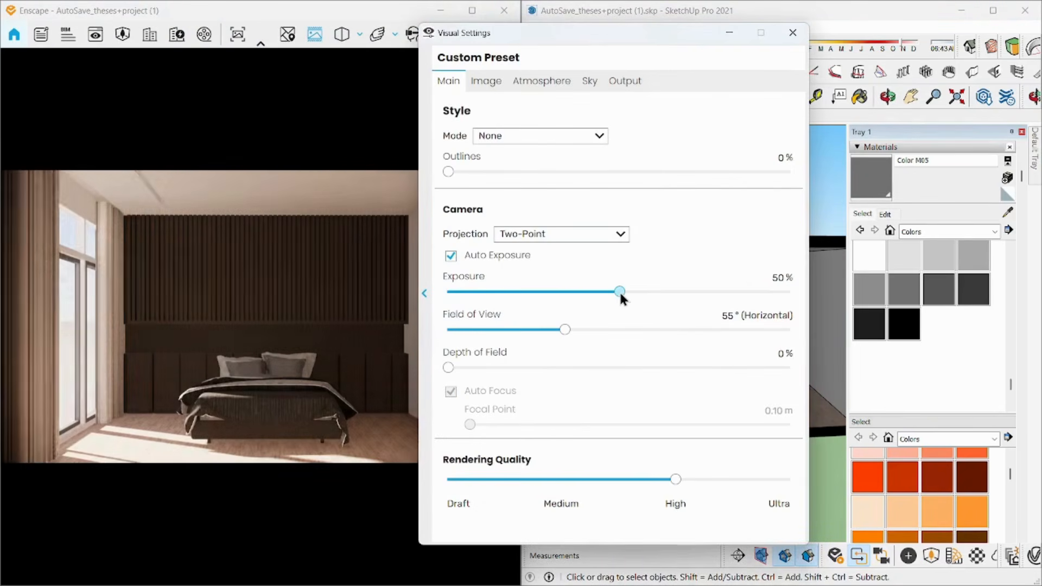
left_click(453, 259)
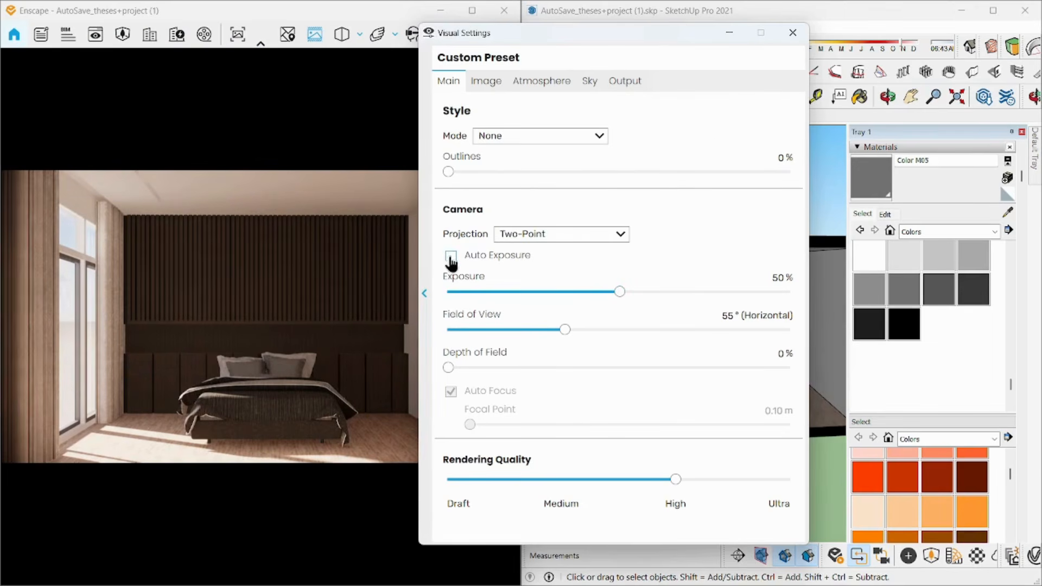
left_click(792, 39)
Shift the sun in the Enscape render so sunlight falls across the bed and the right-hand wall
scroll(677, 247, "down", 3)
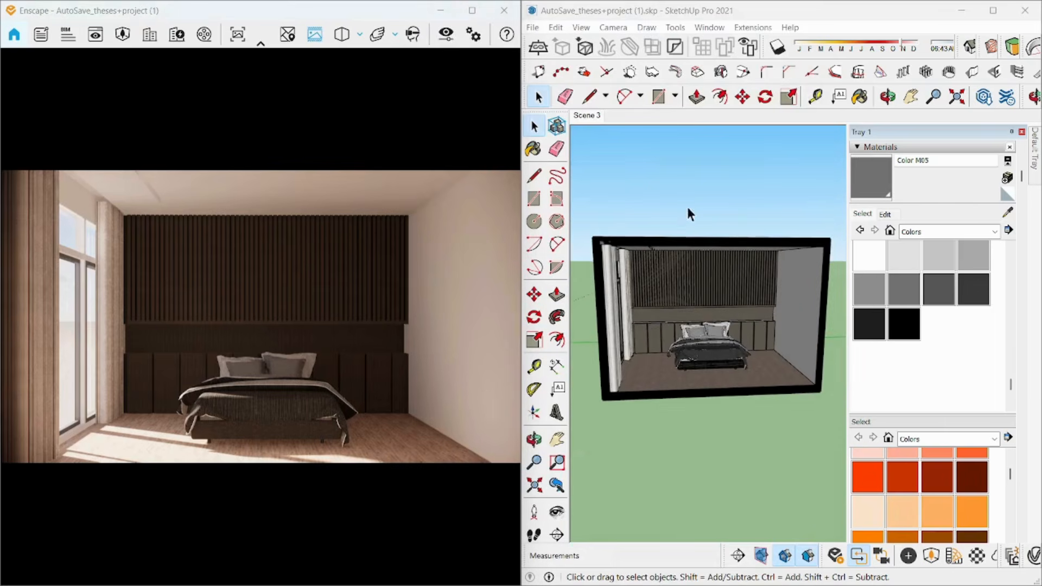
mouse_move(647, 332)
middle_mouse_down()
mouse_move(799, 369)
mouse_move(659, 380)
mouse_move(611, 321)
mouse_move(581, 336)
middle_mouse_up()
left_click(356, 187)
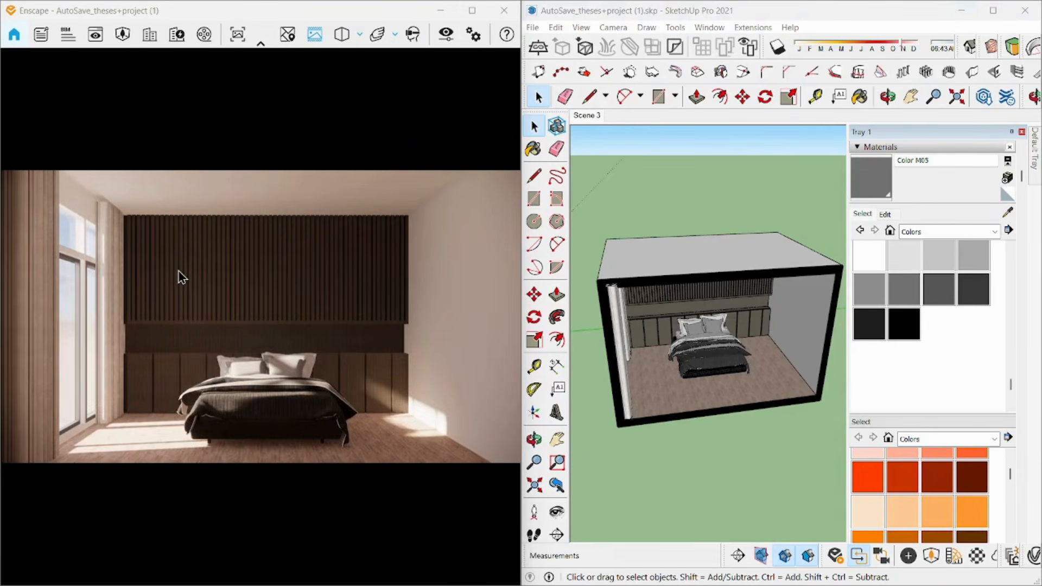
Sample the laminate material from the bedroom floor in front of the bed
left_click(740, 161)
scroll(729, 390, "down", 2)
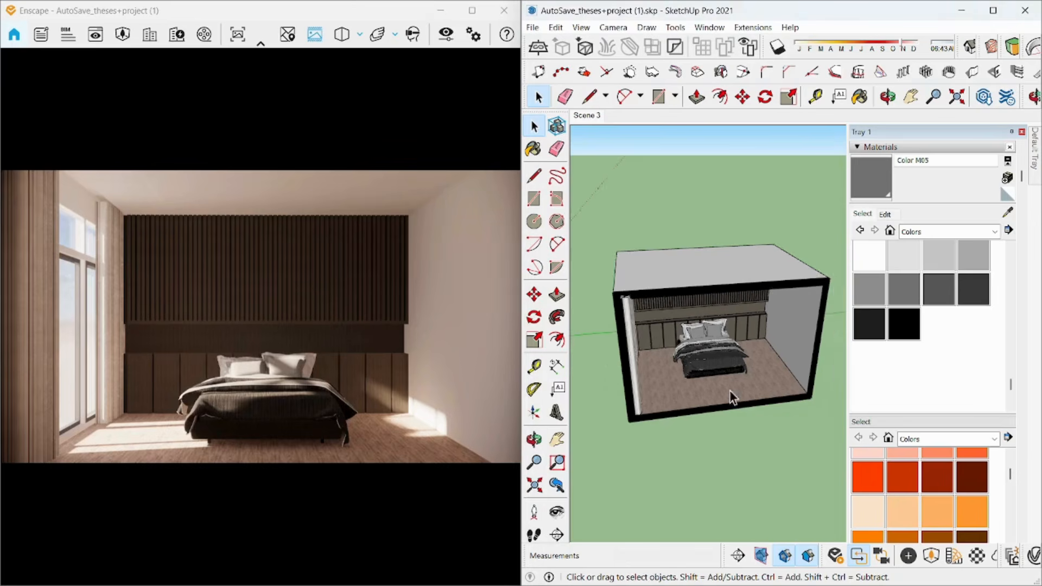
scroll(653, 344, "up", 7)
mouse_move(730, 389)
middle_mouse_down()
mouse_move(653, 344)
mouse_move(785, 399)
mouse_move(726, 389)
mouse_move(677, 356)
mouse_move(679, 392)
mouse_move(708, 421)
mouse_move(658, 350)
middle_mouse_up()
scroll(676, 358, "down", 7)
scroll(702, 356, "up", 5)
scroll(702, 356, "up", 2)
scroll(682, 397, "up", 2)
key("space")
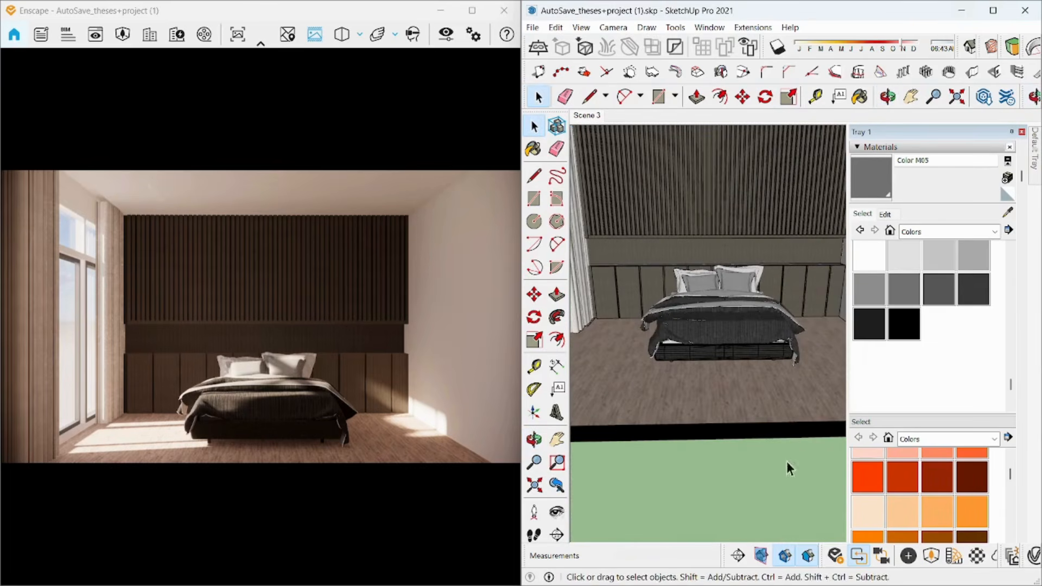
scroll(703, 338, "up", 3)
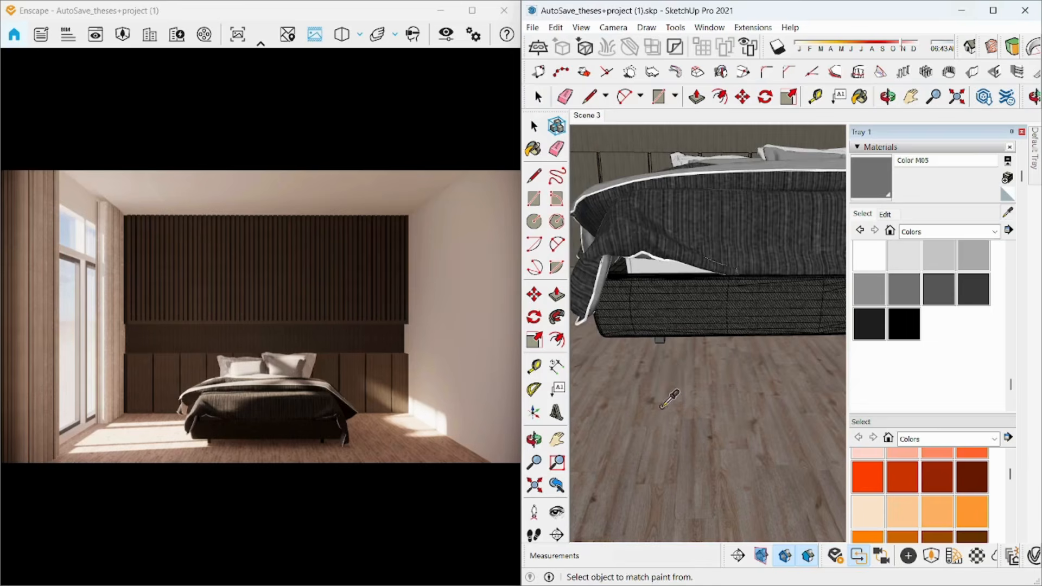
left_click(670, 399, "alt")
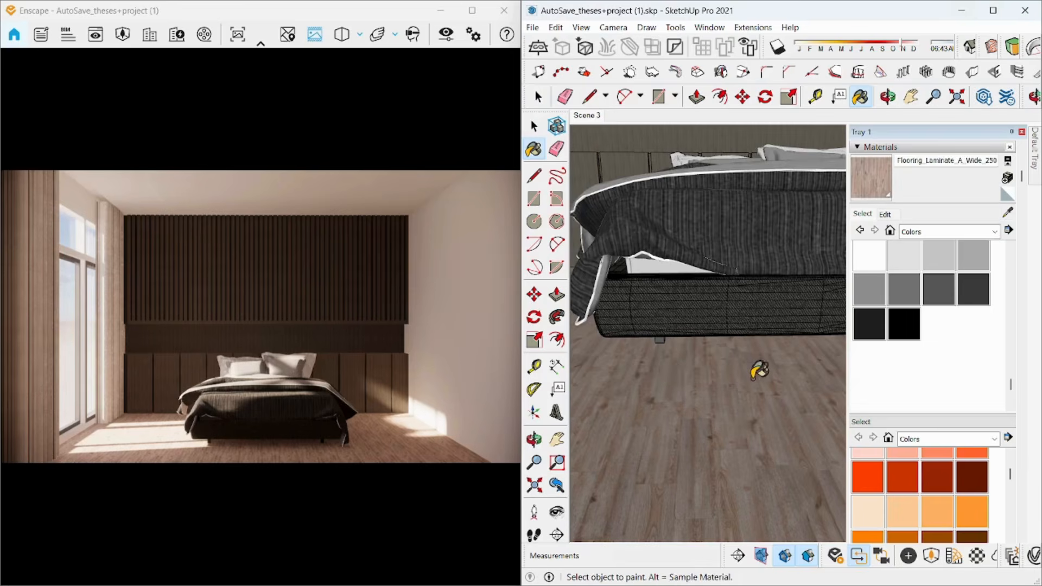
Open the sampled floor material in the Enscape Material Editor and move the editor clear of the model
middle_click_drag(753, 368, 812, 247)
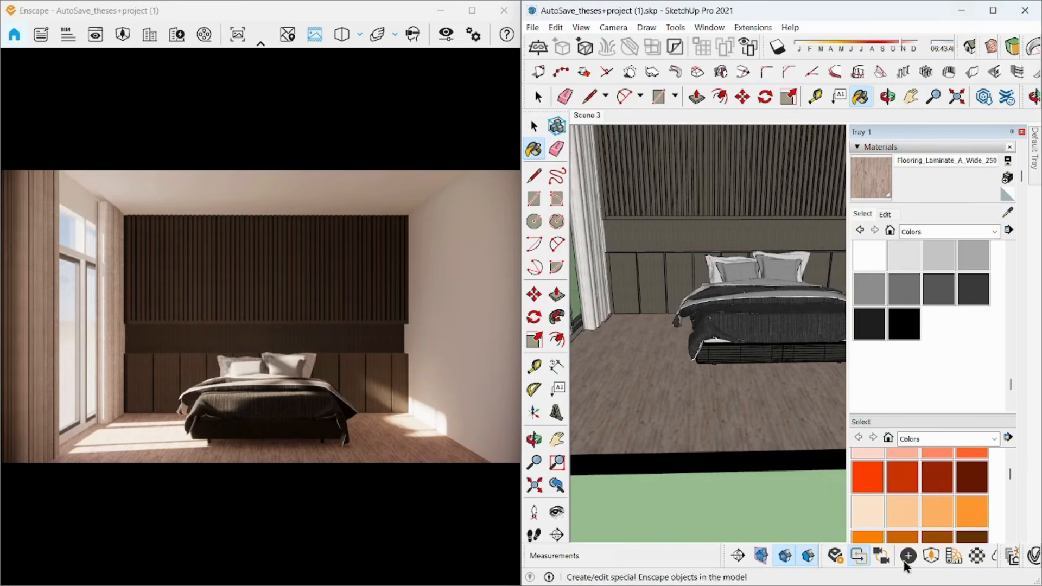
left_click(976, 556)
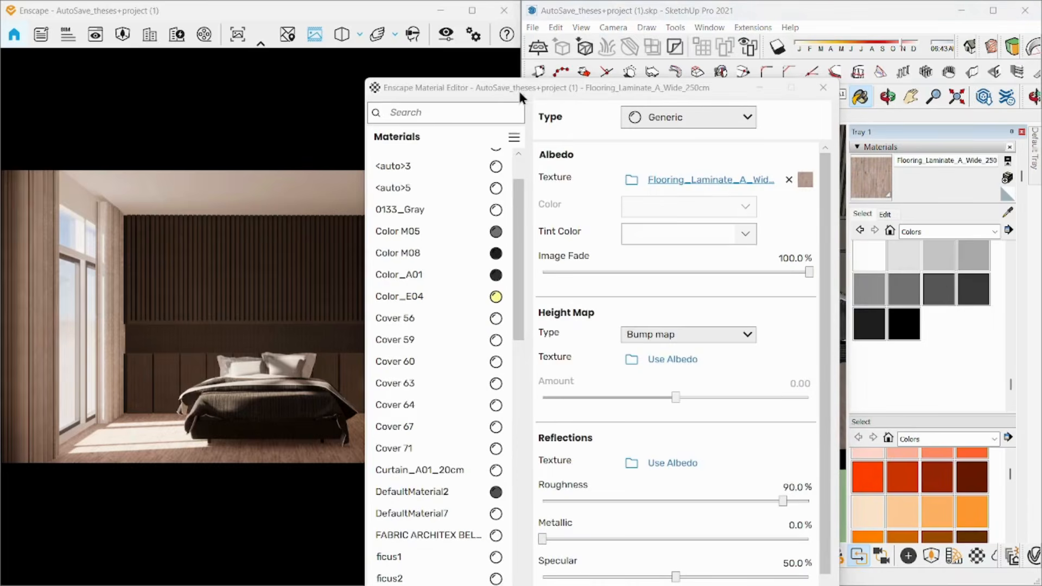
mouse_move(519, 92)
left_mouse_down()
mouse_move(442, 102)
mouse_move(251, 92)
left_mouse_up()
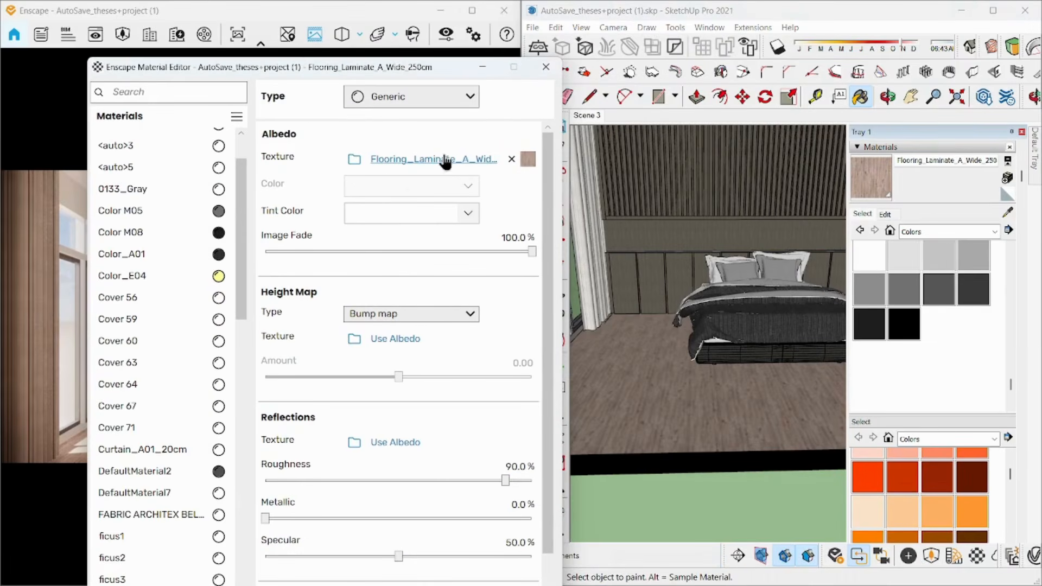
Replace the floor's albedo texture with laminate_floor_02_diff_2k.jpg from the downloaded laminate_floor_02_2k.blend textures folder and inspect it in the render
left_click(354, 159)
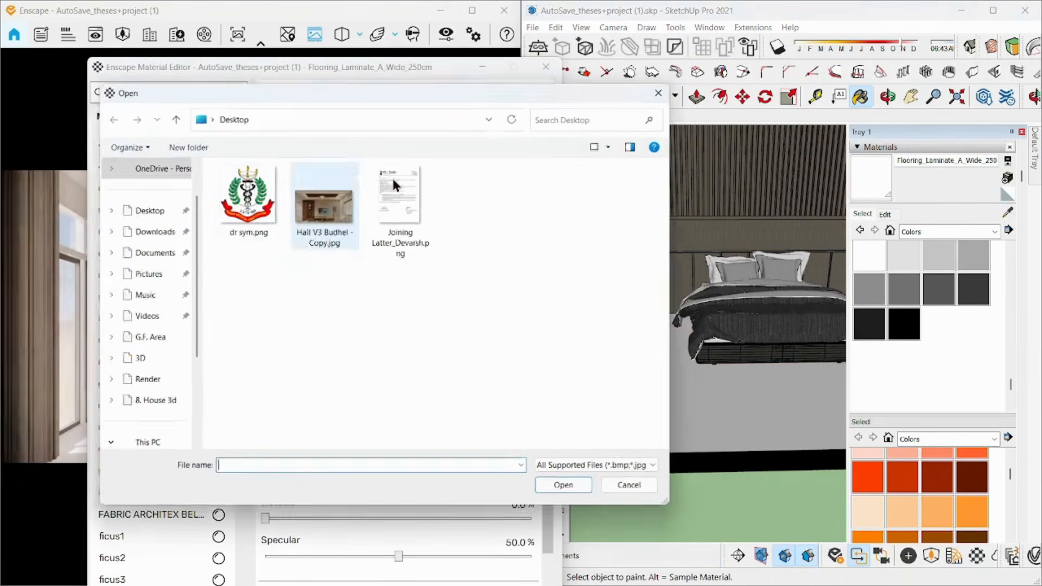
scroll(145, 353, "down", 2)
scroll(144, 319, "up", 3)
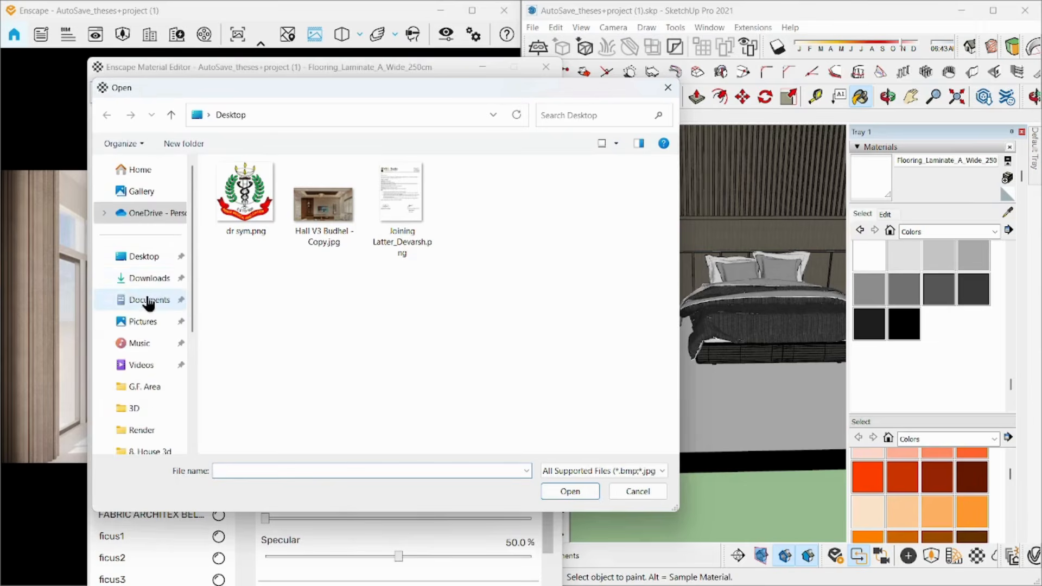
left_click(145, 278)
double_click(442, 238)
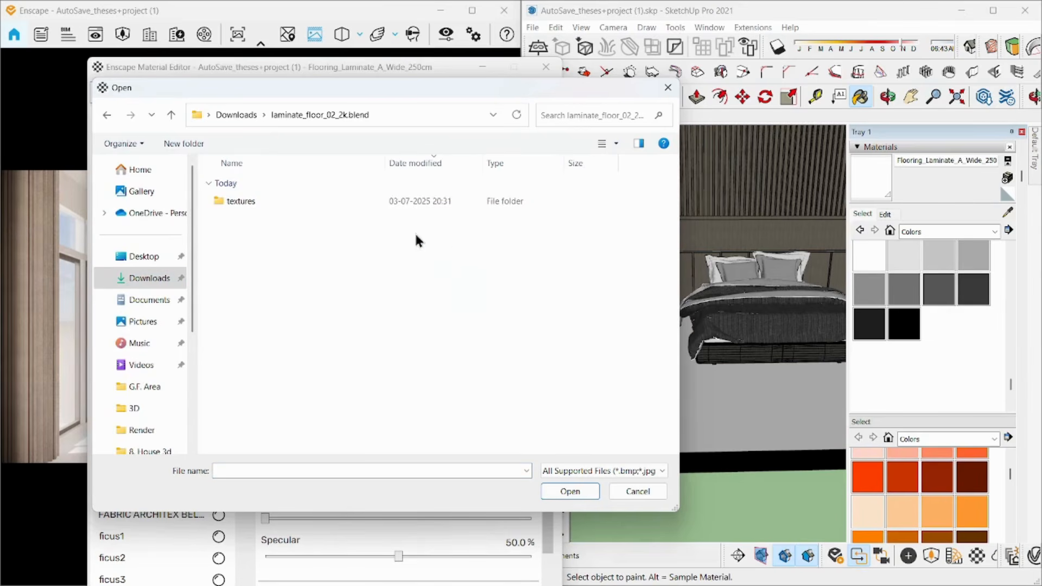
double_click(270, 202)
left_click(282, 185)
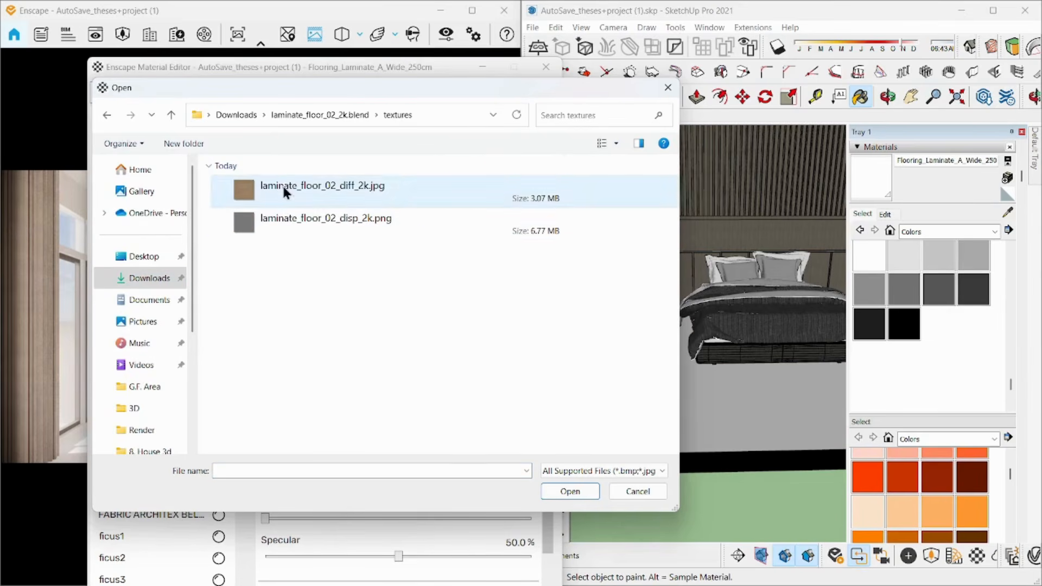
left_click(578, 490)
left_click_drag(329, 66, 796, 154)
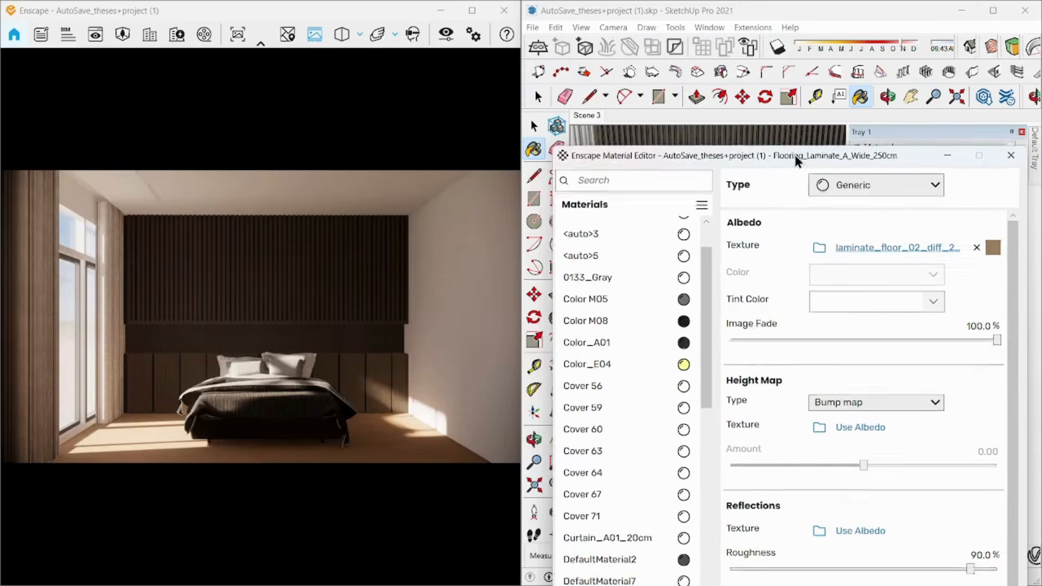
scroll(315, 415, "up", 5)
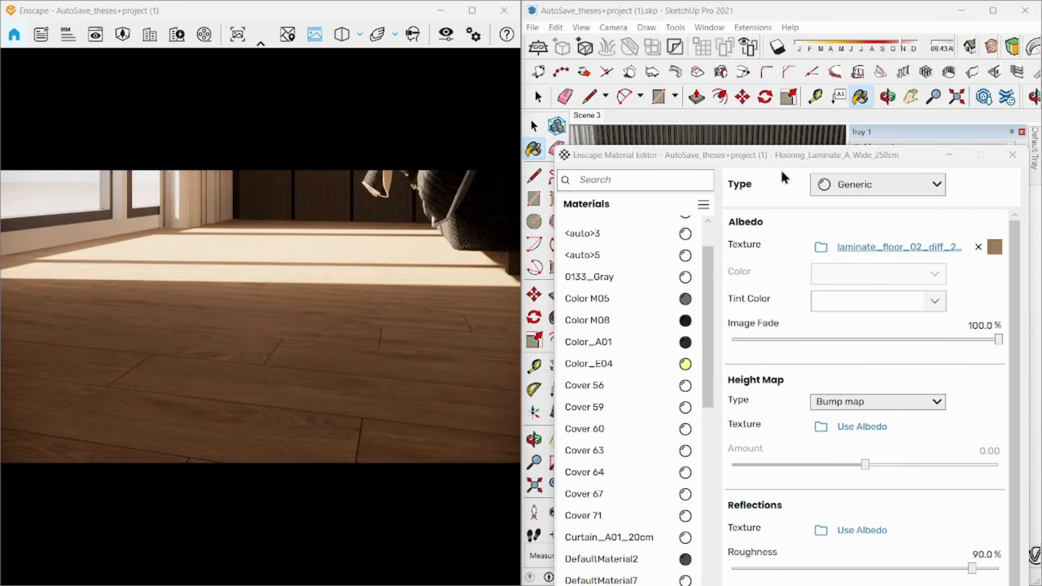
Add the laminate_floor_02_disp_2k.png texture as the floor's bump map with an amount of 3.00 and close the material editor
mouse_move(785, 156)
left_mouse_down()
mouse_move(586, 50)
mouse_move(545, 51)
left_mouse_up()
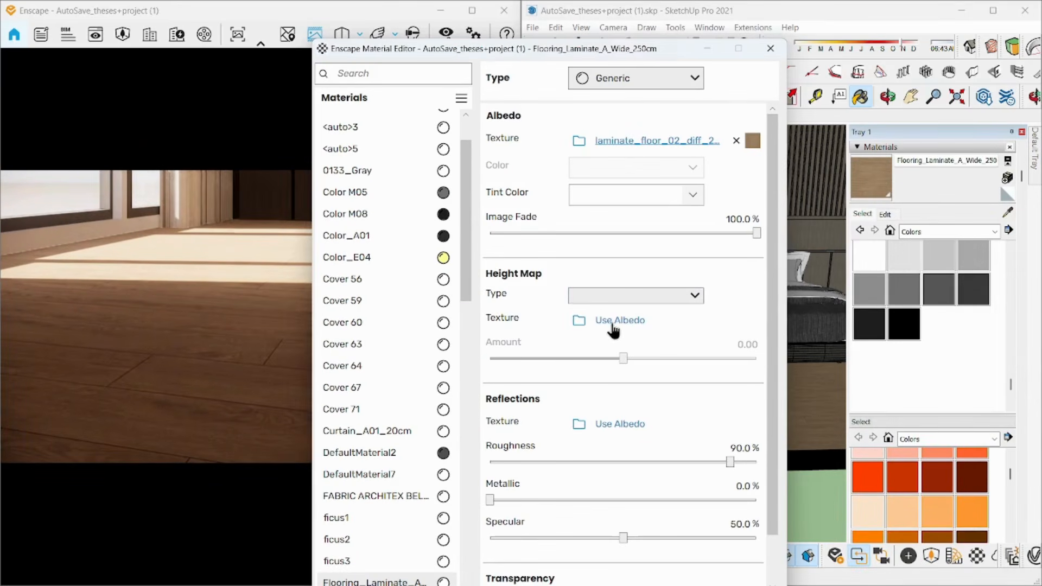
left_click(613, 323)
left_click(624, 296)
left_click(619, 307)
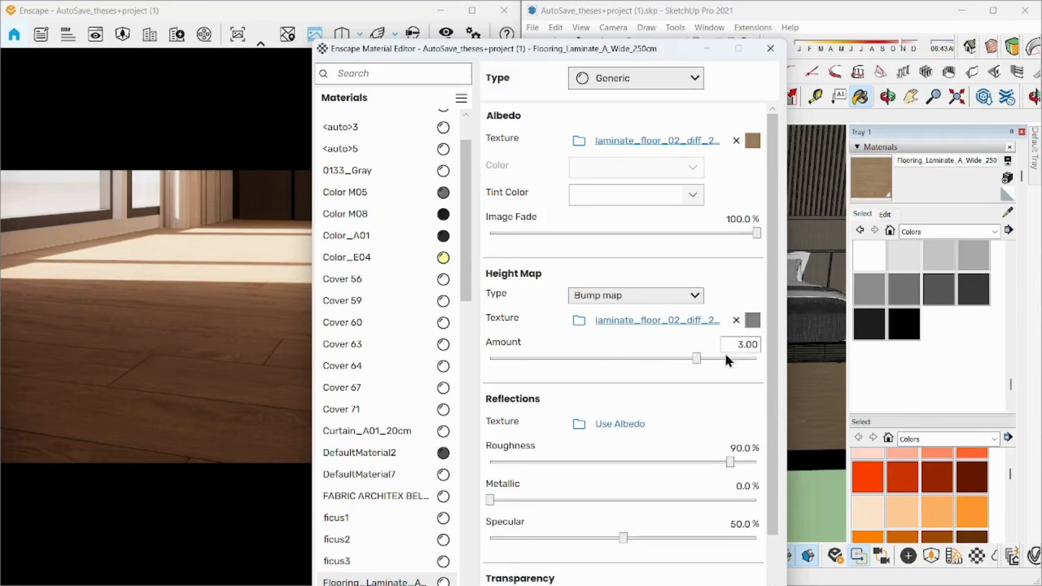
left_click_drag(695, 359, 656, 370)
type("3")
key("Return")
left_click(770, 49)
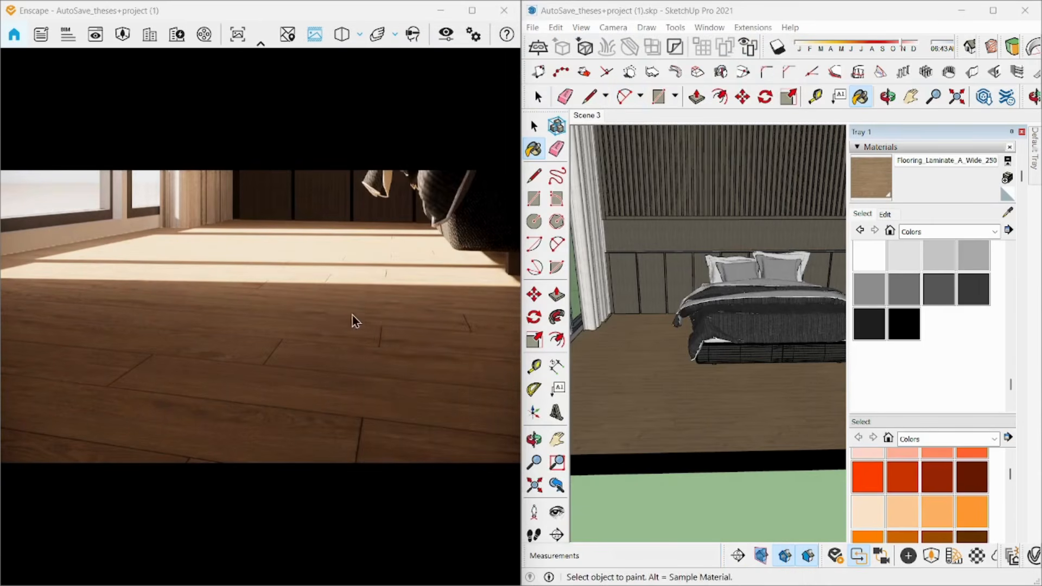
Create the Enscape view "Enscape scene 1" facing the bed, saving the sun position at about 162° azimuth and 24° altitude
left_click(95, 34)
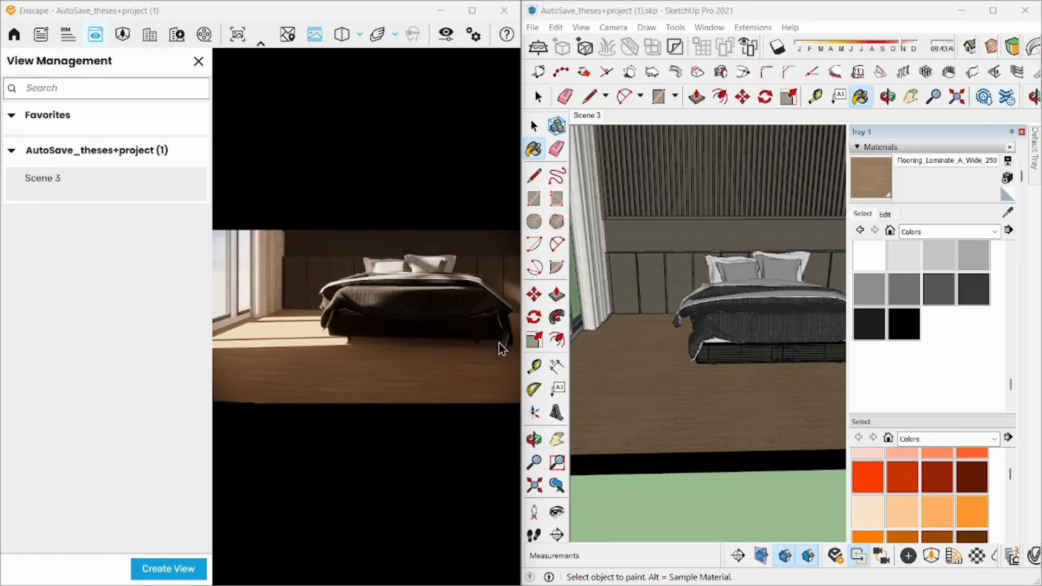
left_click(199, 61)
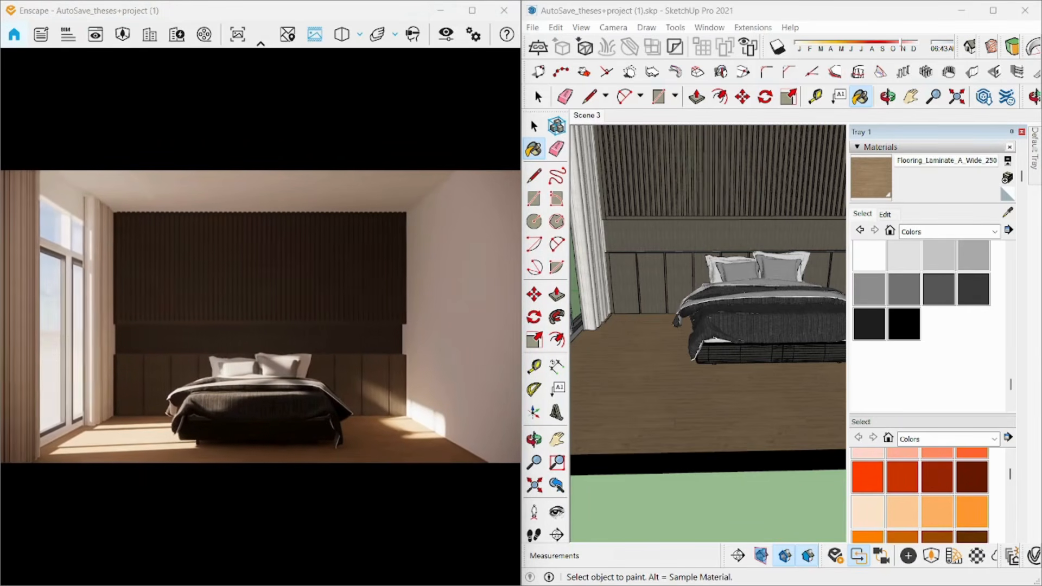
left_click(95, 35)
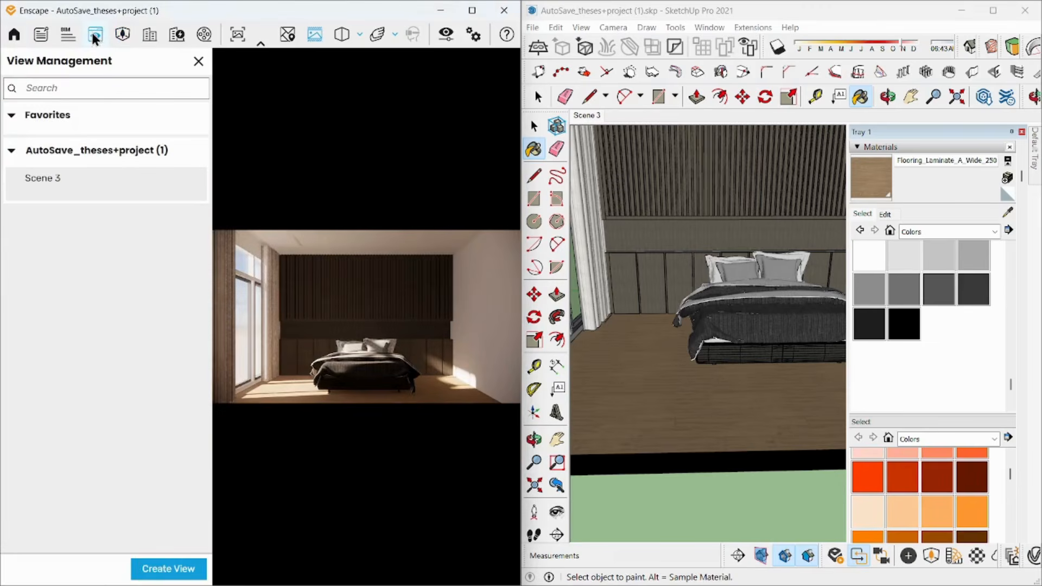
left_click(137, 569)
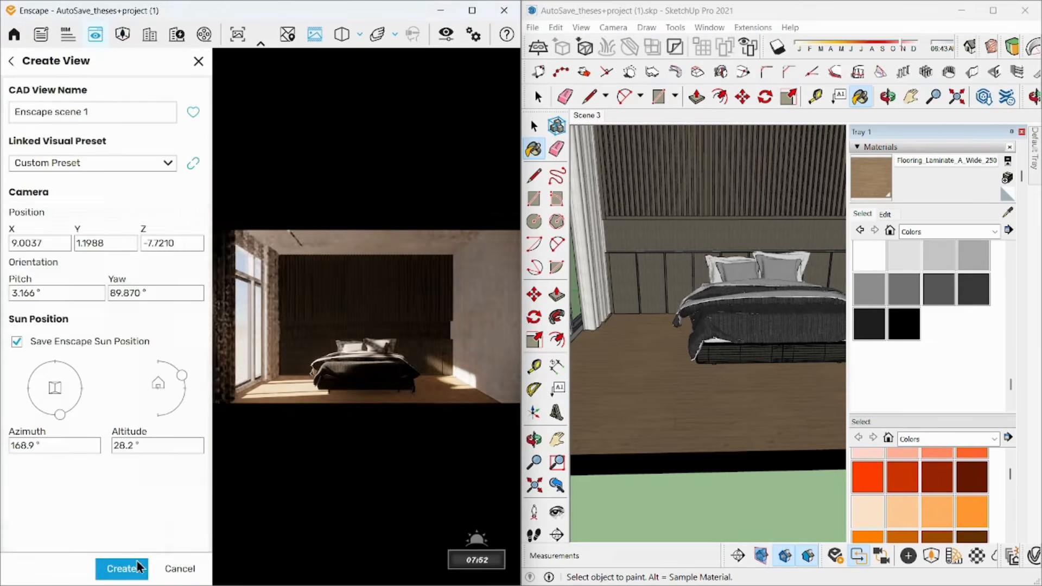
left_click_drag(64, 412, 63, 414)
left_click_drag(182, 375, 185, 381)
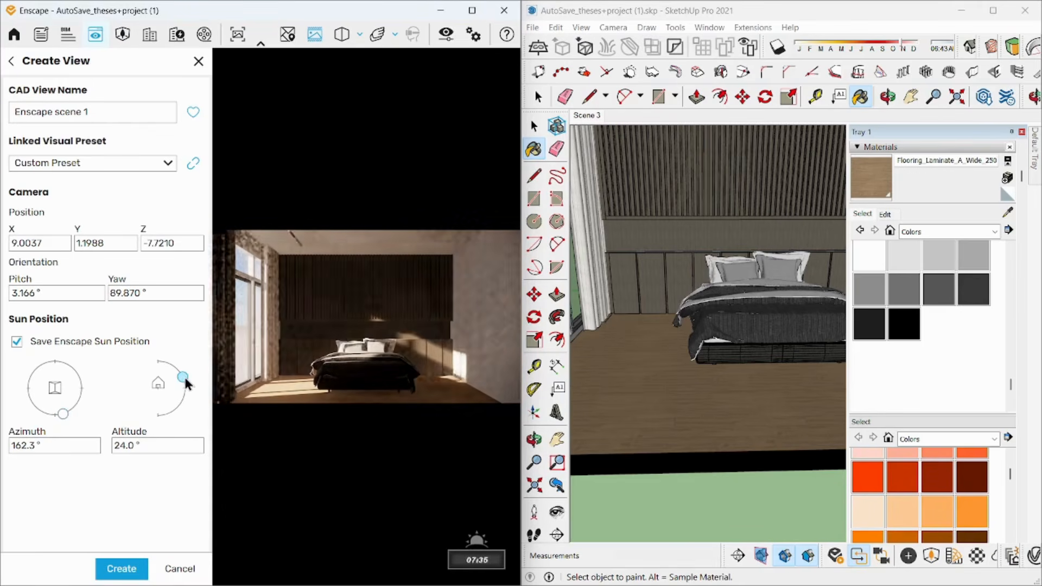
left_click(130, 568)
left_click(195, 61)
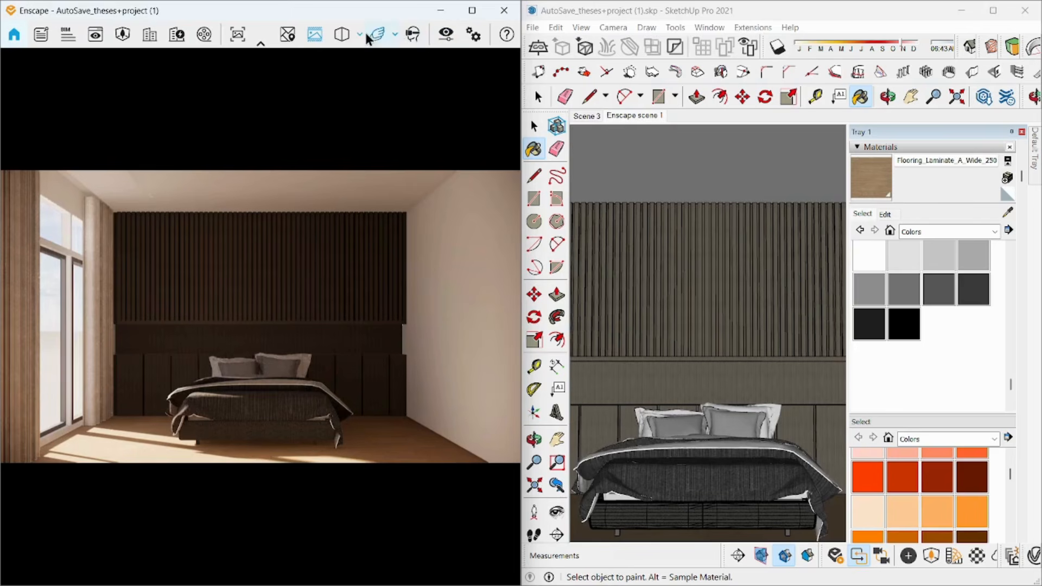
Set the Enscape sun brightness to 17 % and the camera exposure to 54 %
left_click(446, 34)
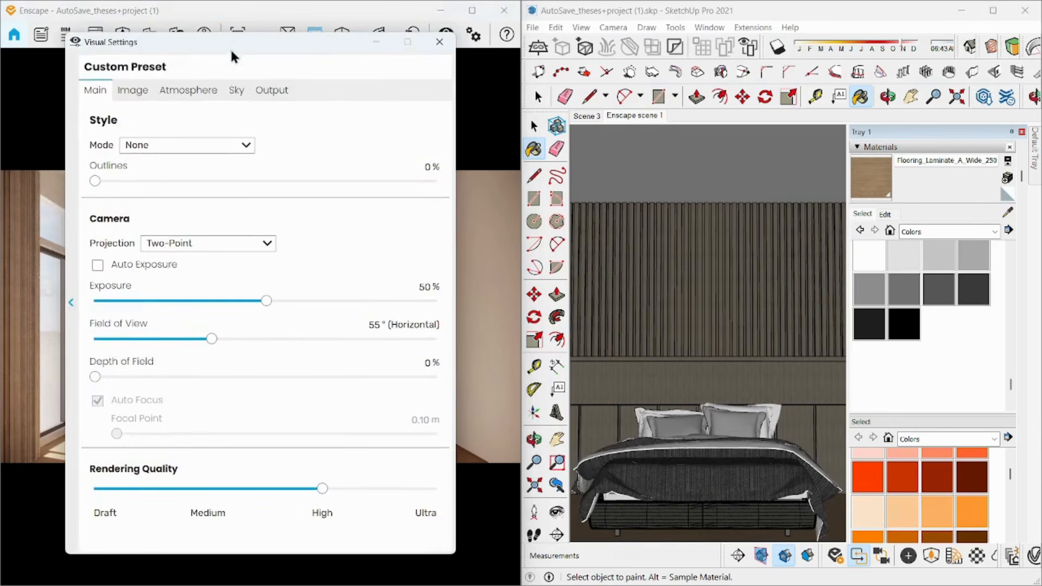
left_click_drag(234, 48, 445, 72)
left_click(375, 127)
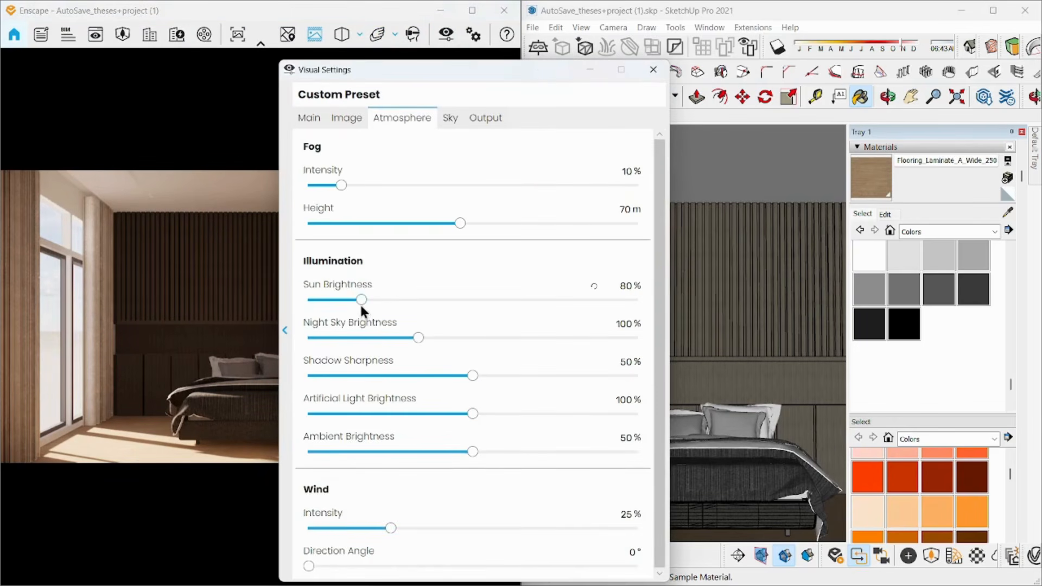
left_click_drag(359, 302, 320, 304)
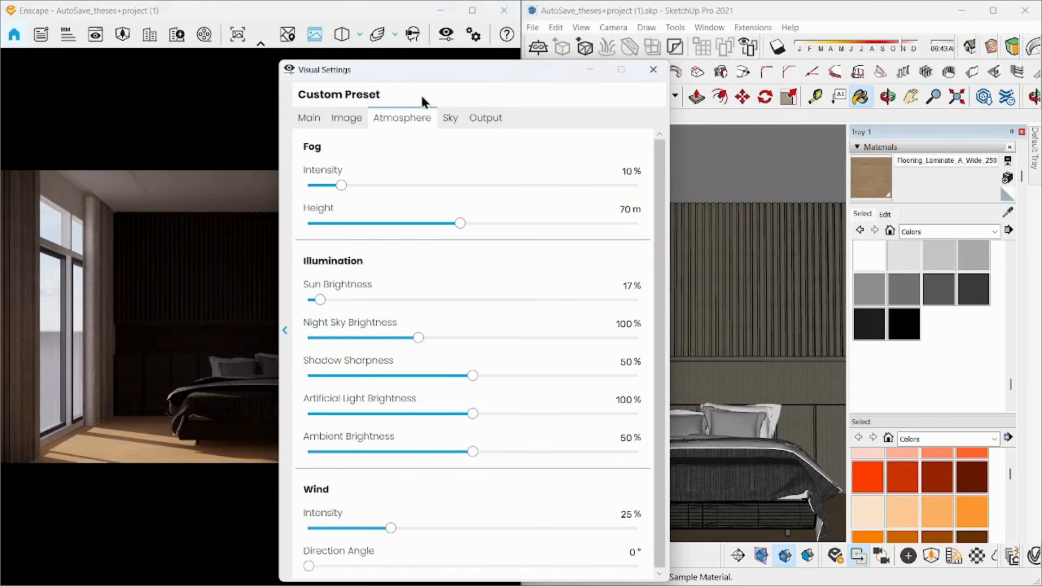
left_click(325, 116)
left_click(494, 328)
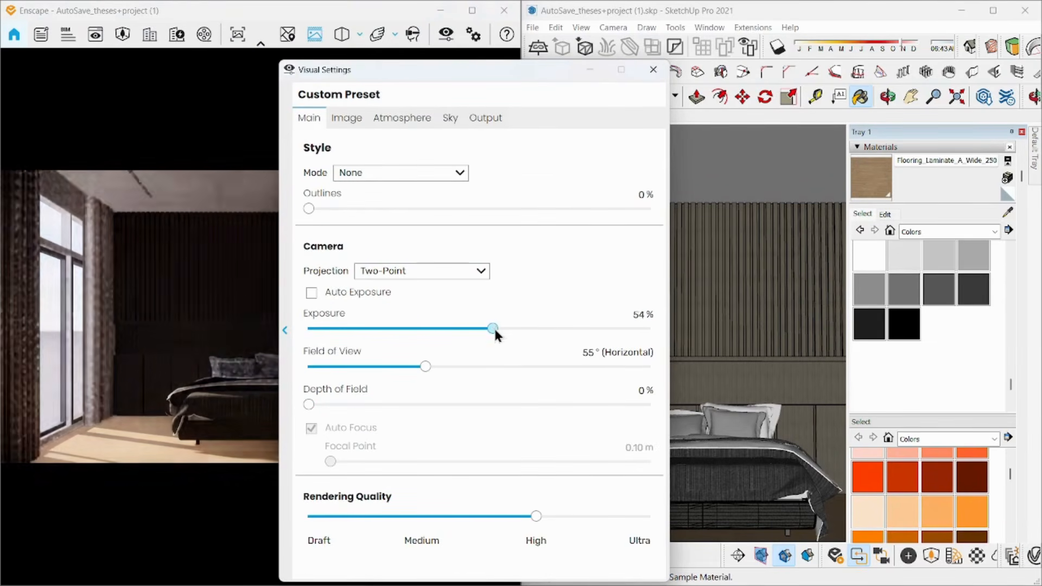
left_click(653, 70)
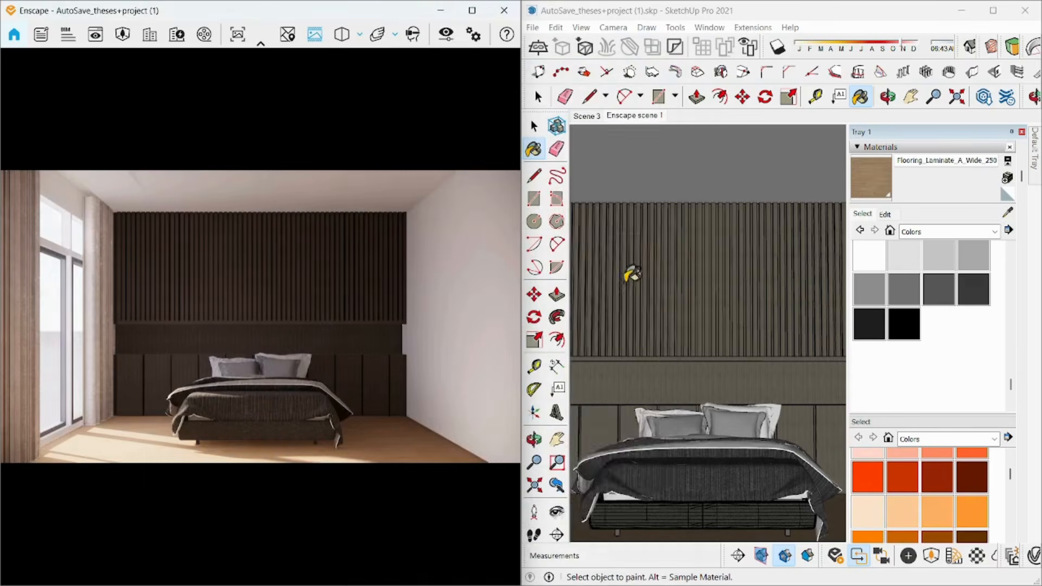
Import the Wood 48 material from the Wood category of the Enscape Material Library
scroll(630, 274, "down", 5)
key("space")
scroll(658, 438, "up", 5)
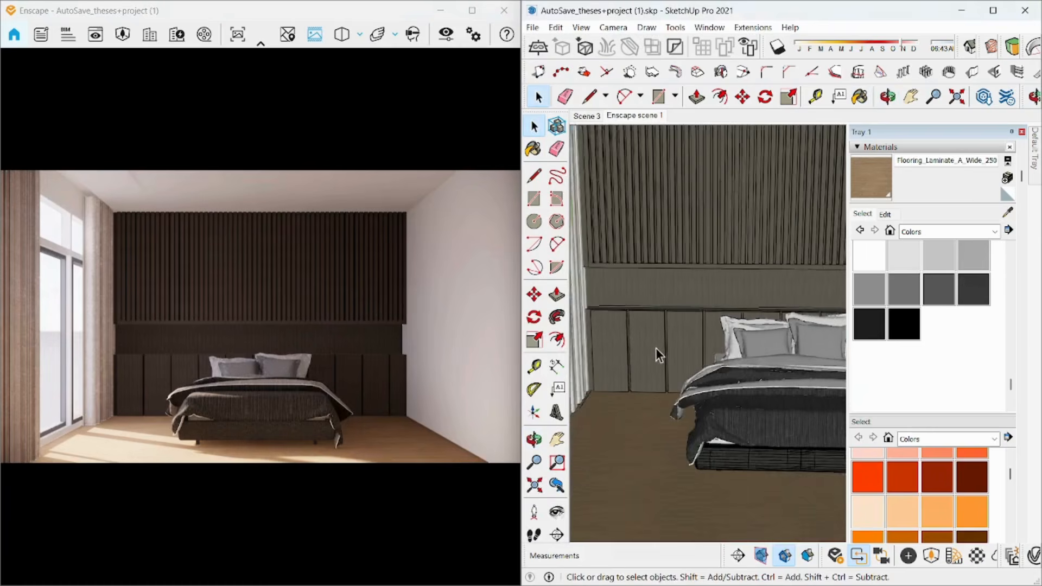
left_click(954, 558)
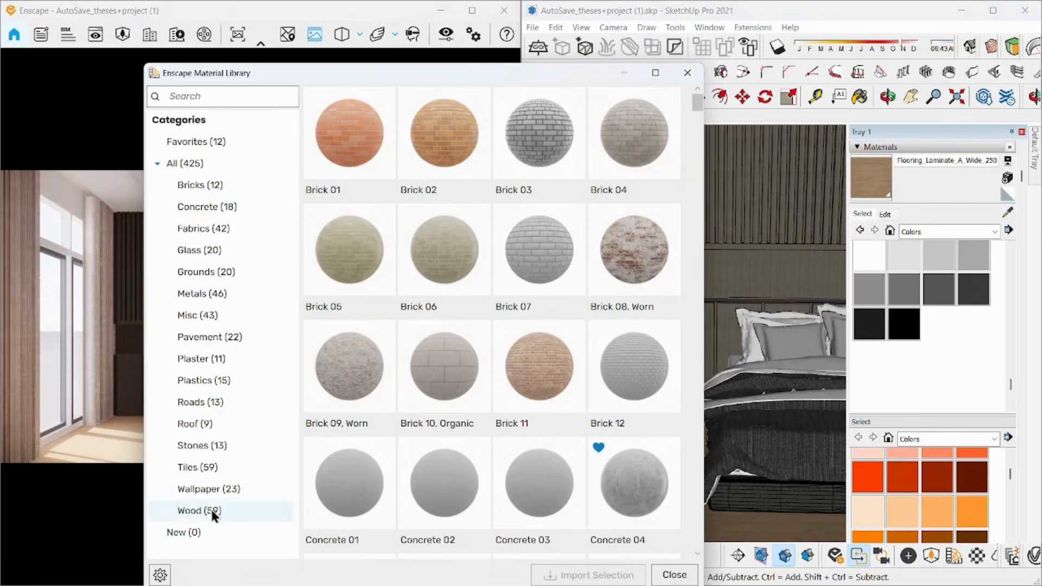
left_click(213, 511)
scroll(507, 354, "down", 10)
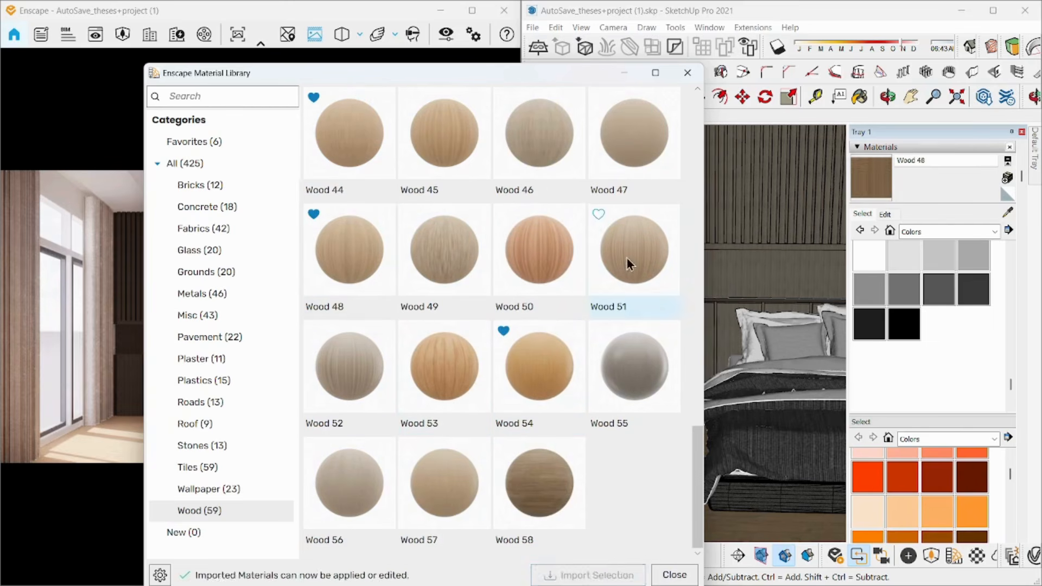
left_click(686, 74)
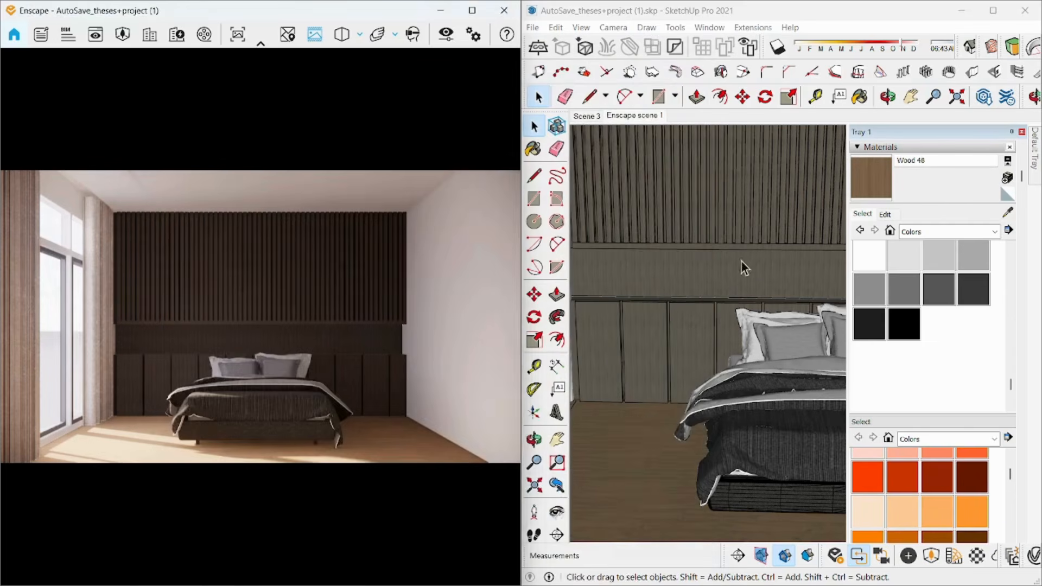
double_click(610, 356)
scroll(633, 357, "down", 3)
left_click(618, 261)
left_click(872, 189)
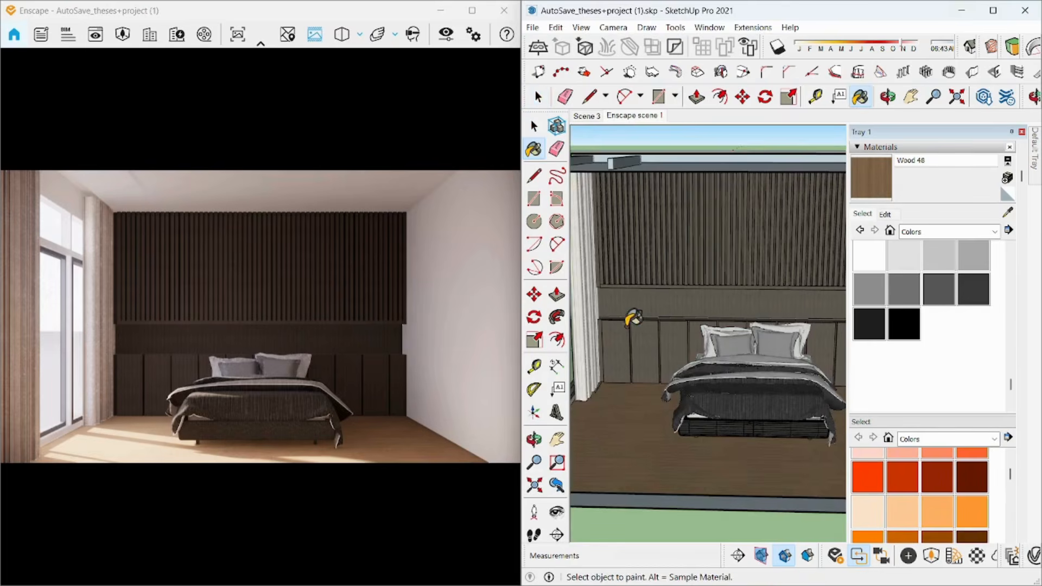
scroll(632, 320, "up", 3)
key("space")
Open the lower wall panel component behind the bed and paint all its geometry with Wood 48
left_click(650, 331)
double_click(649, 334)
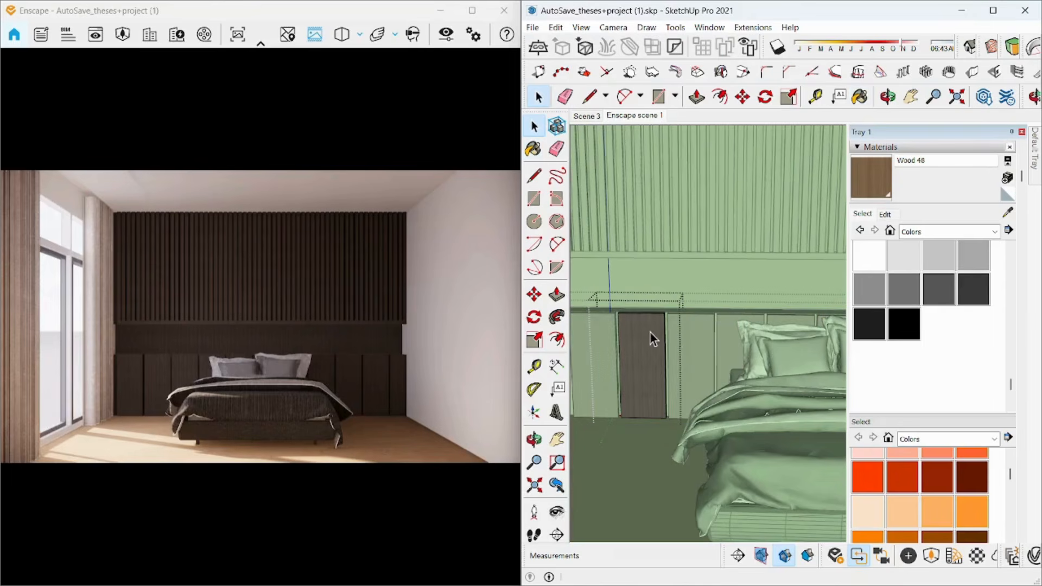
triple_click(633, 341)
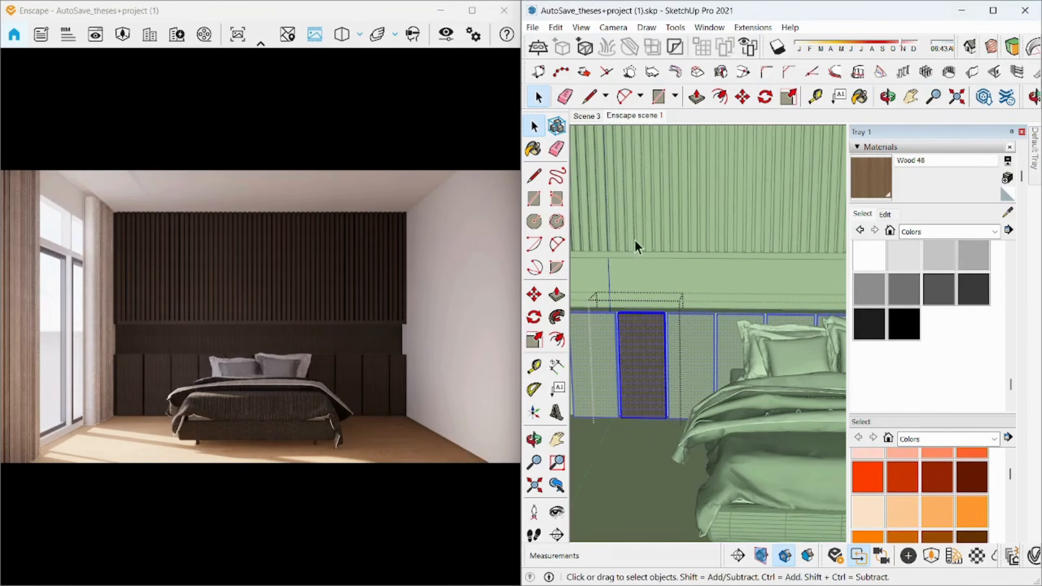
left_click(860, 193)
left_click(646, 337)
scroll(643, 341, "down", 6)
key("space")
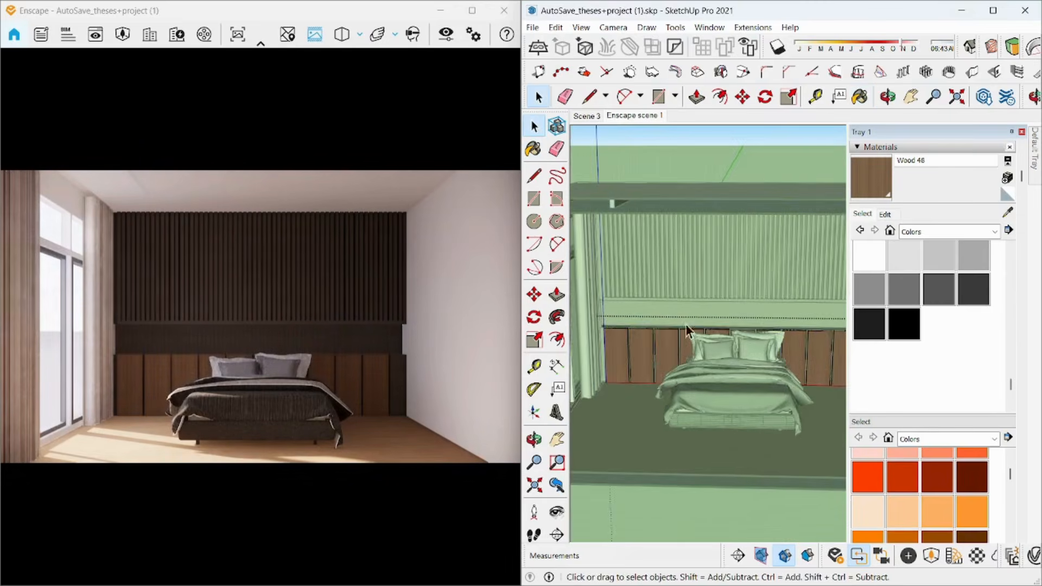
Paint the separate narrow end panel beside the right-hand wall with Wood 48
scroll(754, 344, "up", 6)
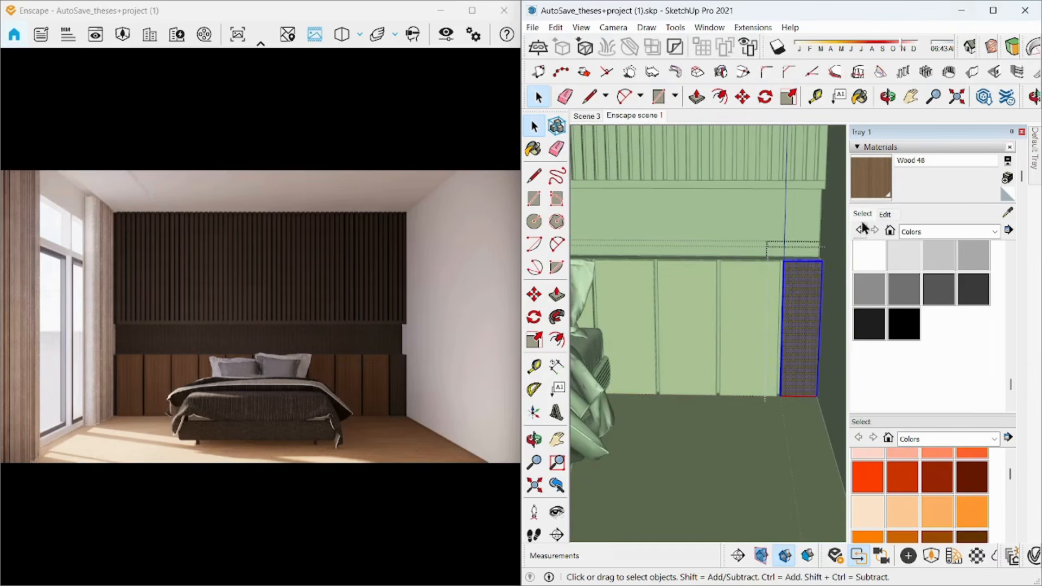
left_click(871, 192)
left_click(808, 277)
key("space")
Open the plain horizontal band above the lower wall panels and paint it with Wood 48
scroll(748, 222, "up", 5)
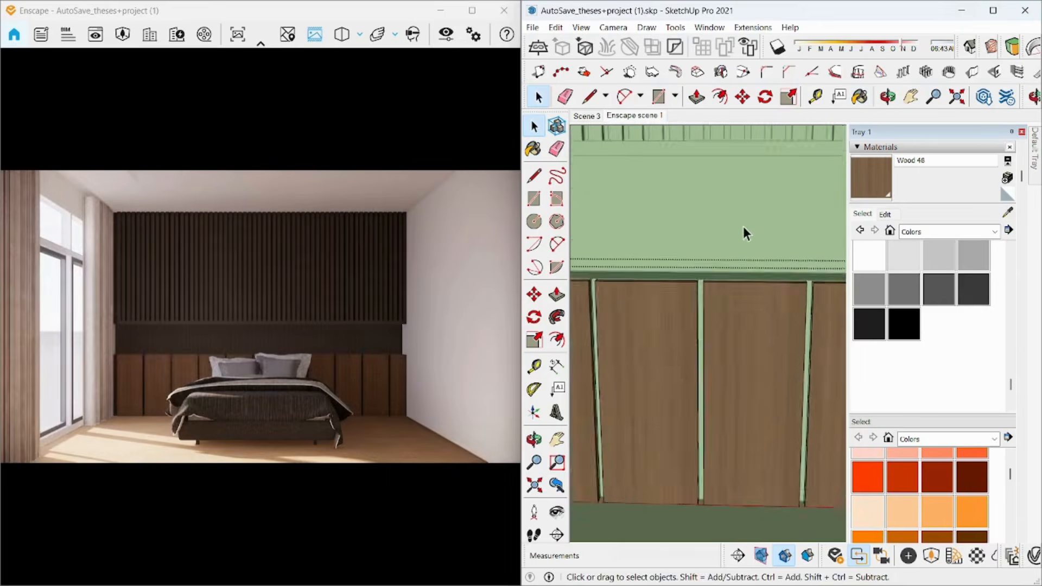
left_click(744, 226)
double_click(695, 222)
double_click(697, 220)
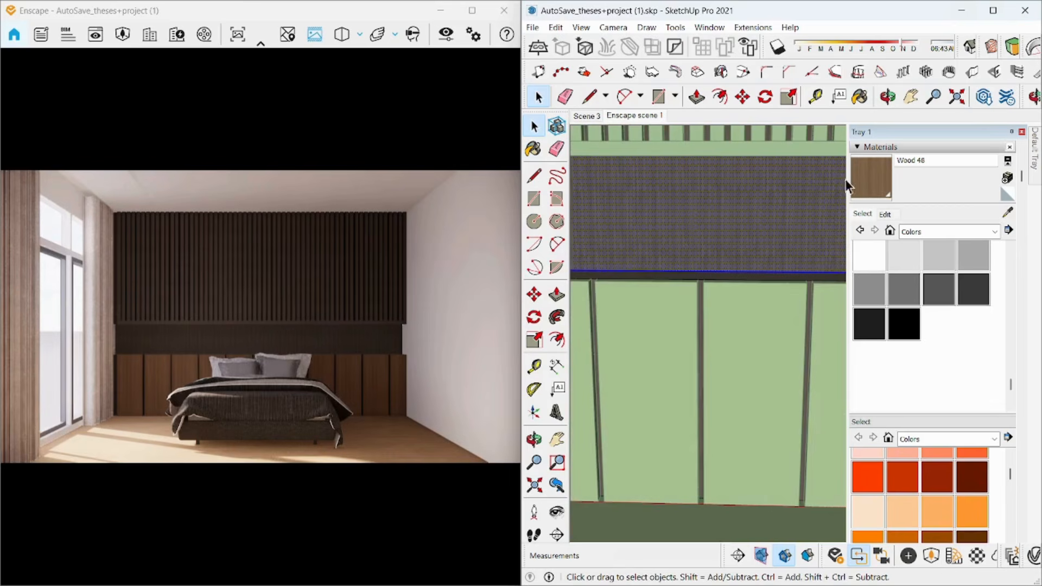
left_click(868, 179)
left_click(767, 203)
key("space")
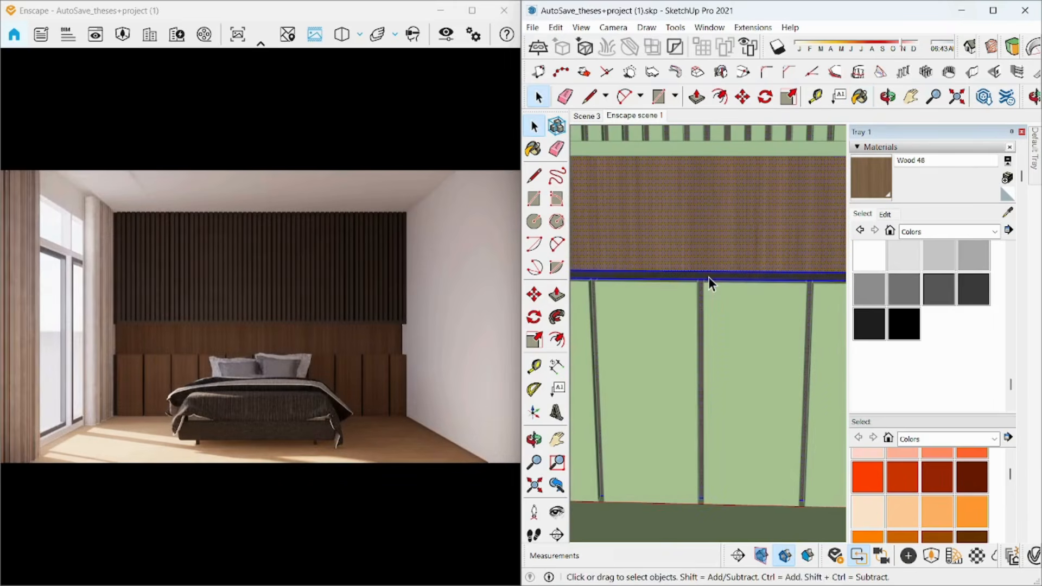
Paint the thin ledge between the plain band and the lower wall panels with Wood 48
left_click(869, 188)
left_click(655, 275)
scroll(709, 260, "down", 8)
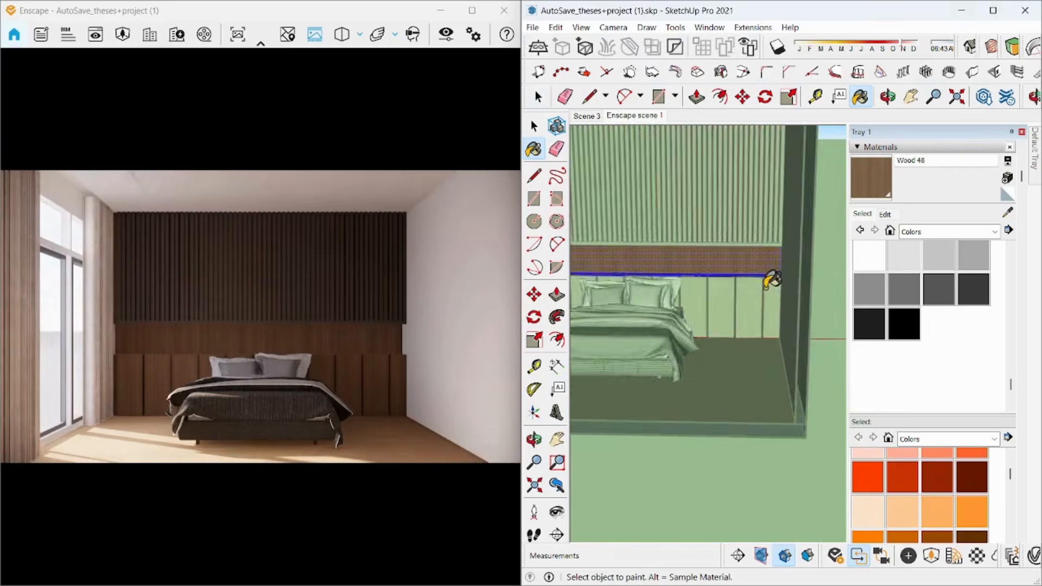
key("space")
Open the thin horizontal trim between the vertical slats and the plain band and paint it with Wood 48
scroll(682, 286, "up", 10)
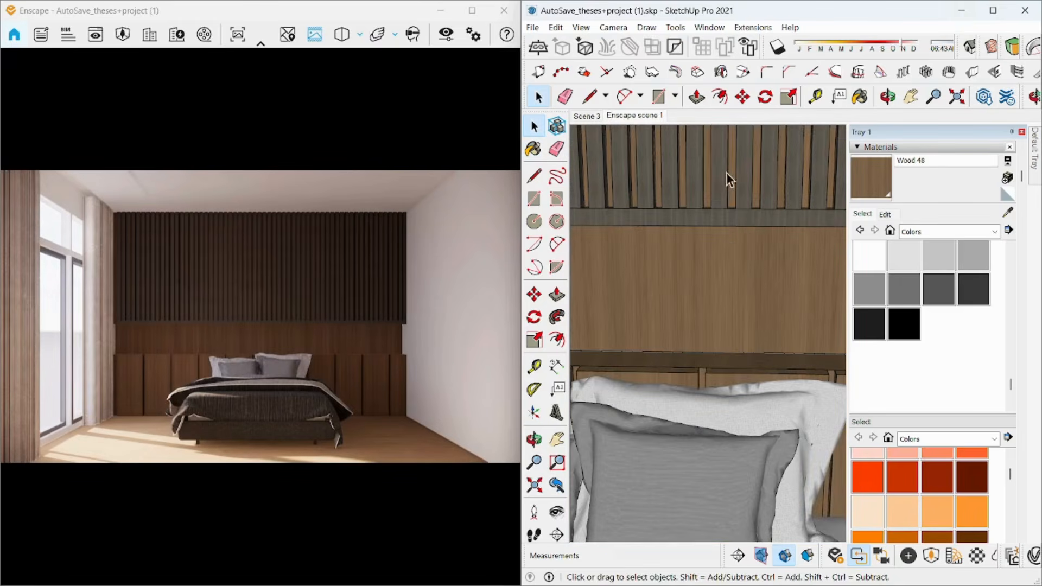
left_click(718, 208)
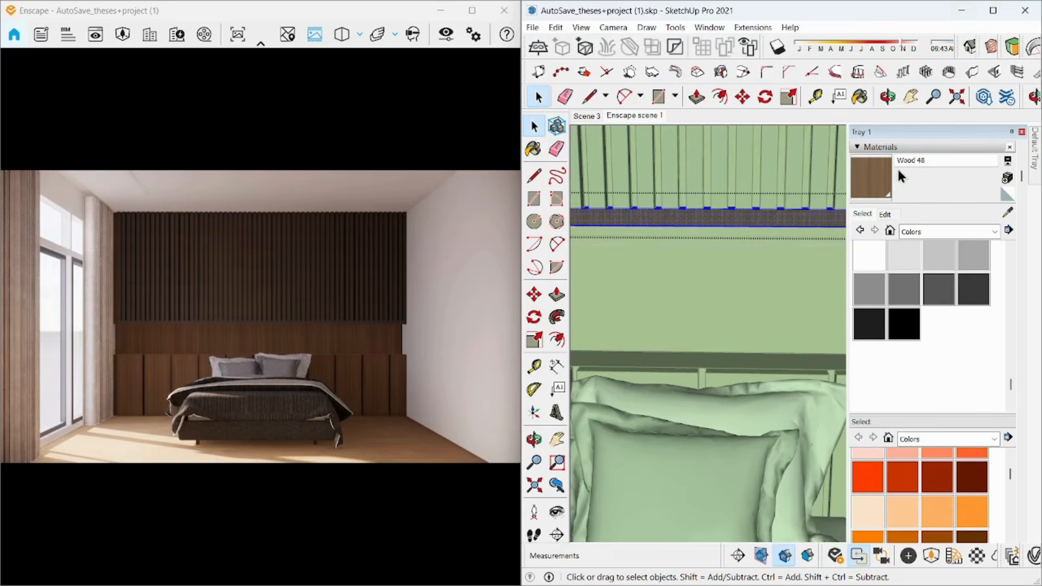
left_click(853, 189)
key("space")
Open the vertical slat component on the upper wall and paint all its slats with Wood 48
left_click(791, 191)
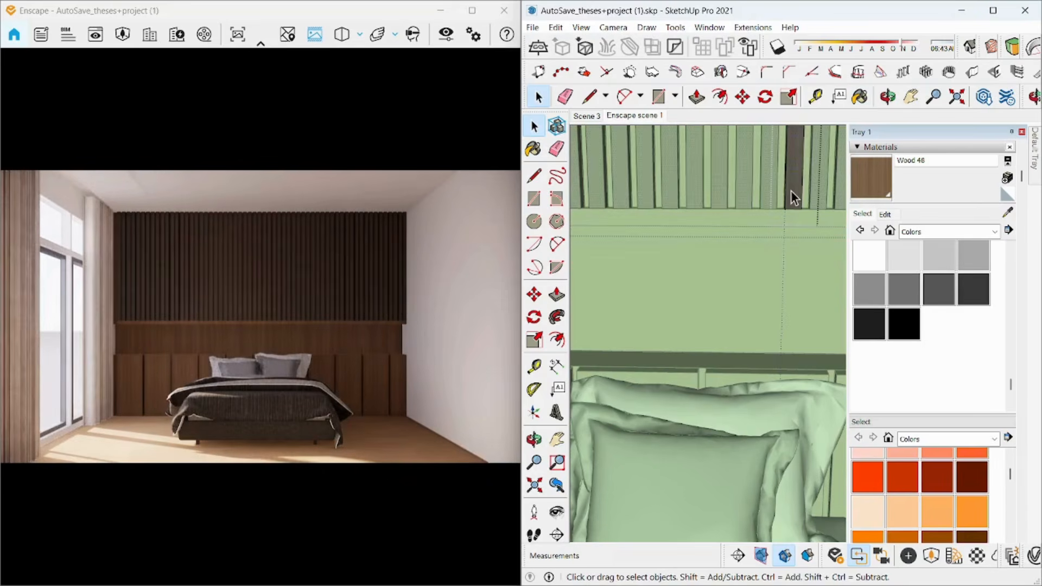
key("b")
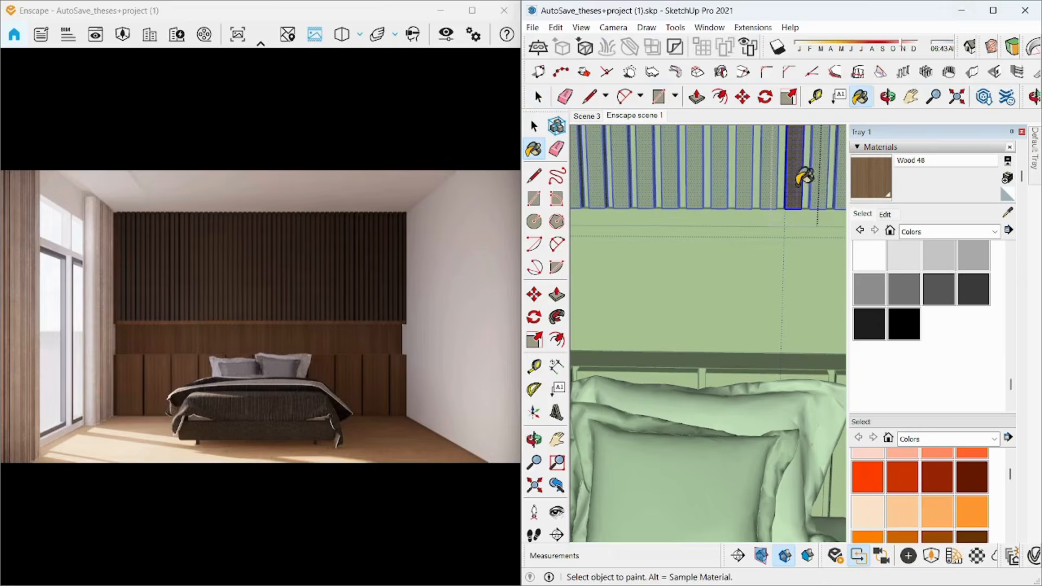
left_click(800, 175)
scroll(763, 298, "down", 5)
key("space")
scroll(758, 308, "down", 12)
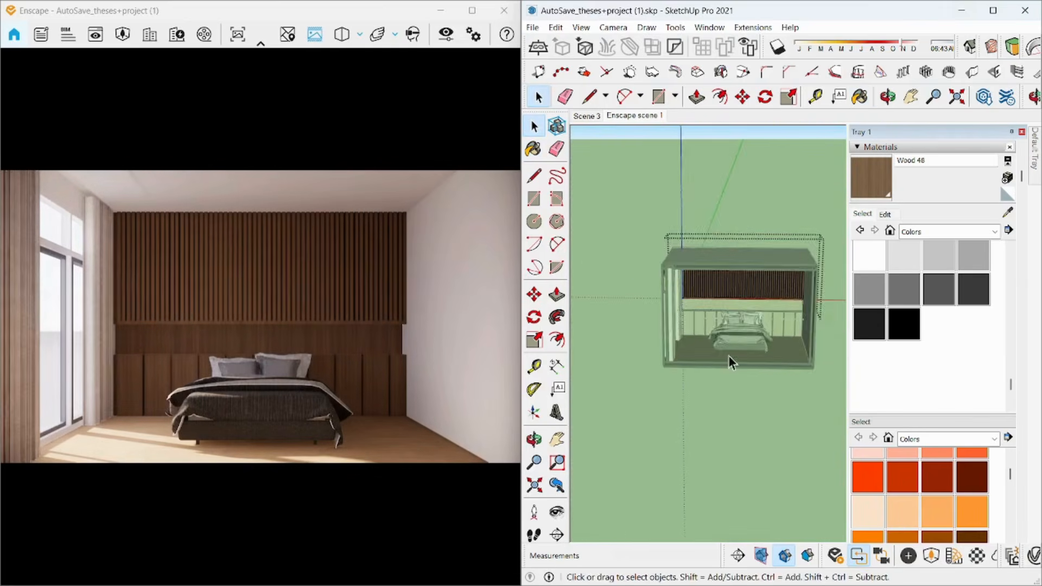
Bring up the Enscape material settings and sample the dark fabric of the bed base for editing
middle_click_drag(708, 414, 703, 343)
scroll(710, 316, "up", 9)
scroll(702, 348, "down", 10)
mouse_move(635, 414)
middle_mouse_down()
mouse_move(730, 417)
mouse_move(695, 432)
mouse_move(699, 441)
mouse_move(679, 440)
mouse_move(724, 426)
middle_mouse_up()
scroll(733, 418, "up", 8)
scroll(724, 428, "up", 6)
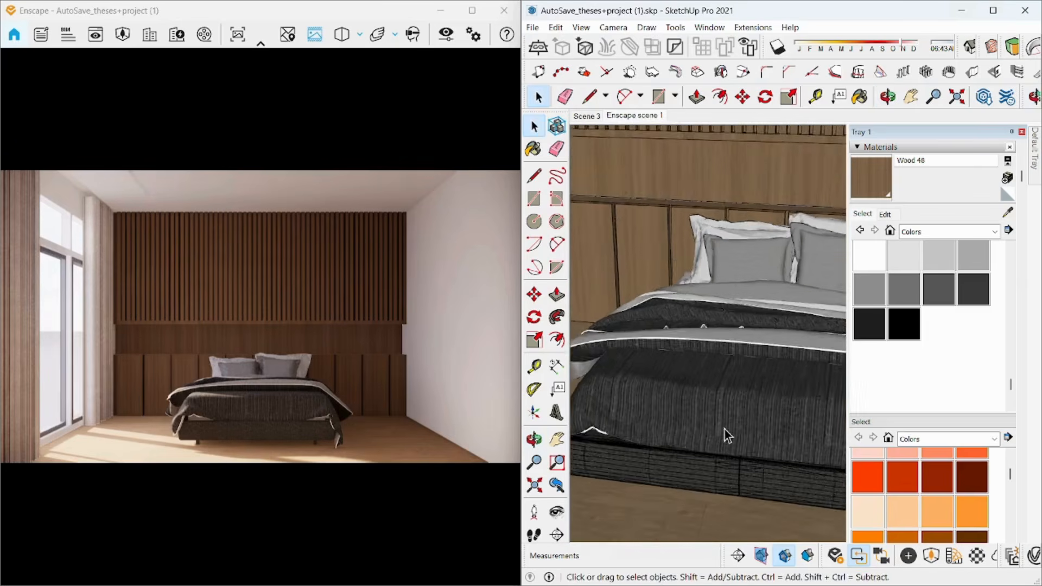
left_click(977, 554)
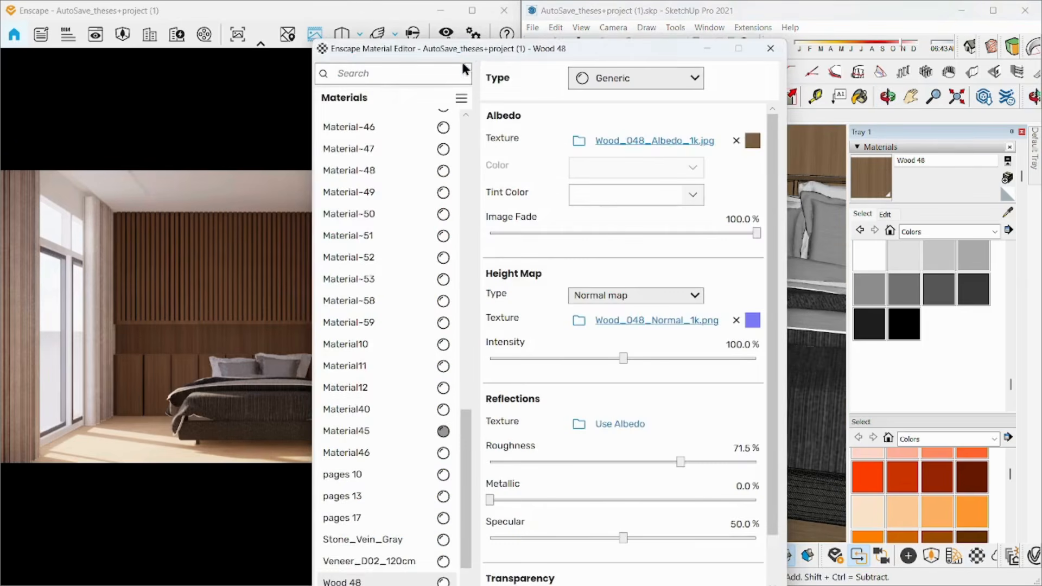
left_click_drag(461, 57, 258, 91)
left_click(1006, 212)
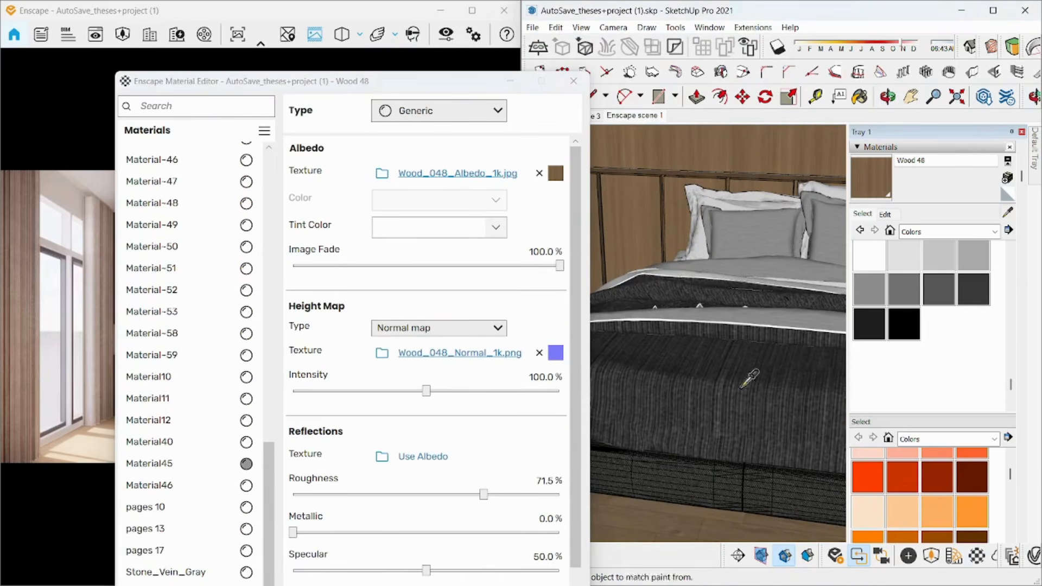
left_click(715, 481)
Reuse the bed base fabric's albedo texture as its bump map with an amount of 3.00
mouse_move(342, 83)
left_mouse_down()
mouse_move(415, 109)
mouse_move(675, 91)
left_mouse_up()
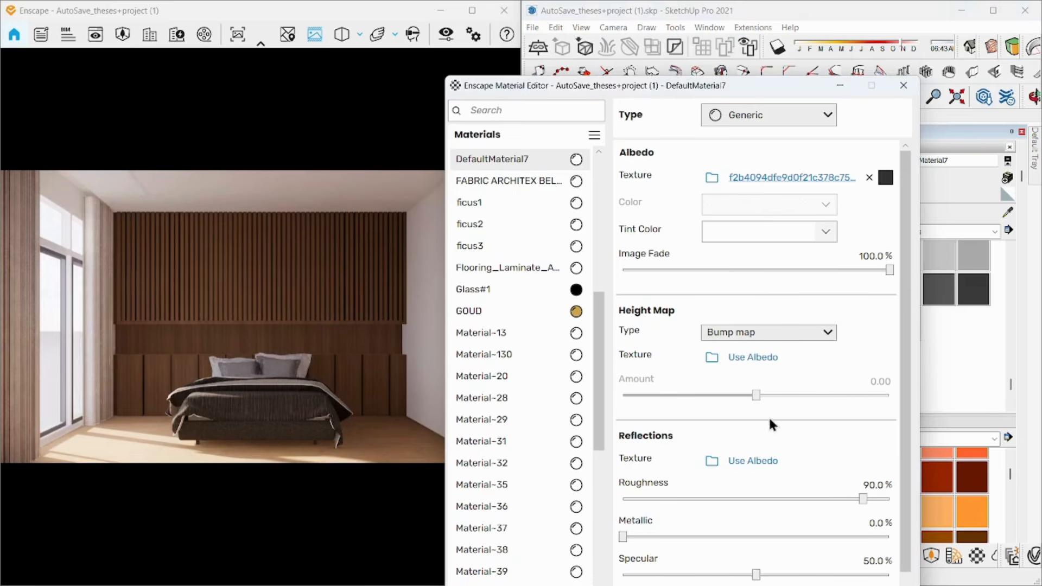
left_click(758, 364)
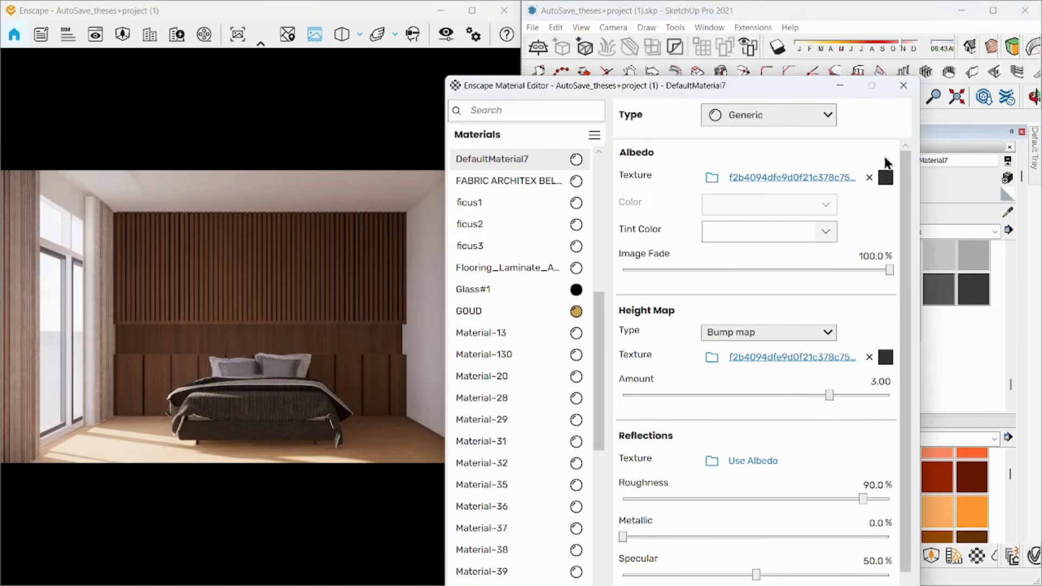
left_click(914, 92)
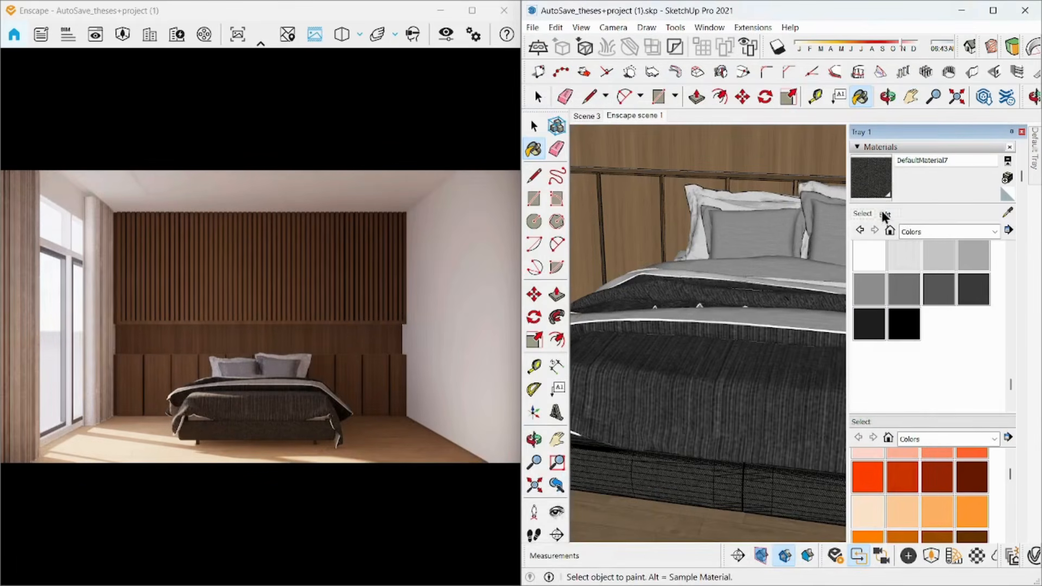
Lighten the bed base fabric DefaultMaterial7 by setting its HLS lightness to 31
left_click(884, 214)
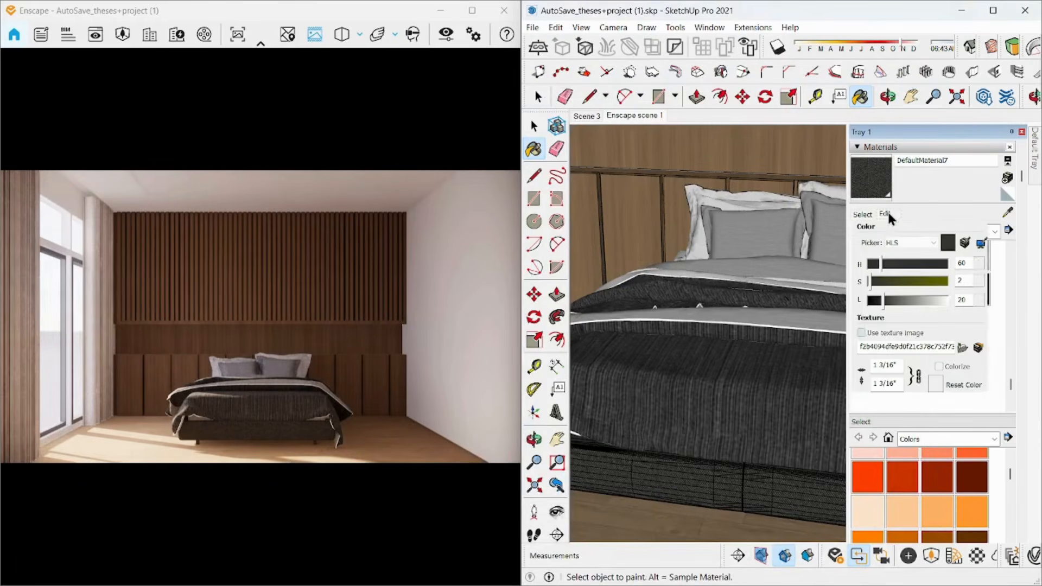
left_click(913, 303)
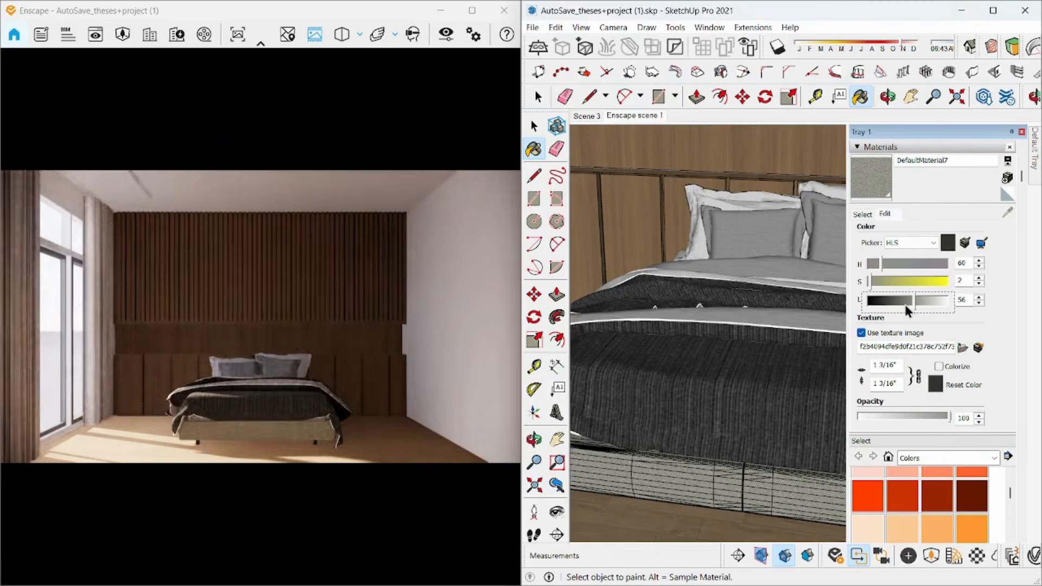
left_click(901, 302)
left_click(896, 301)
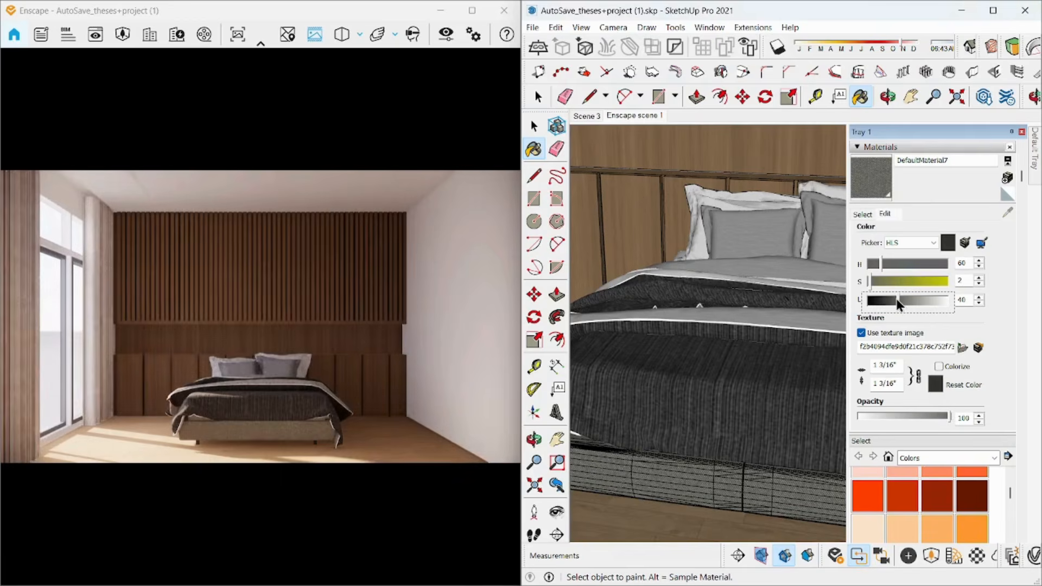
left_click(892, 301)
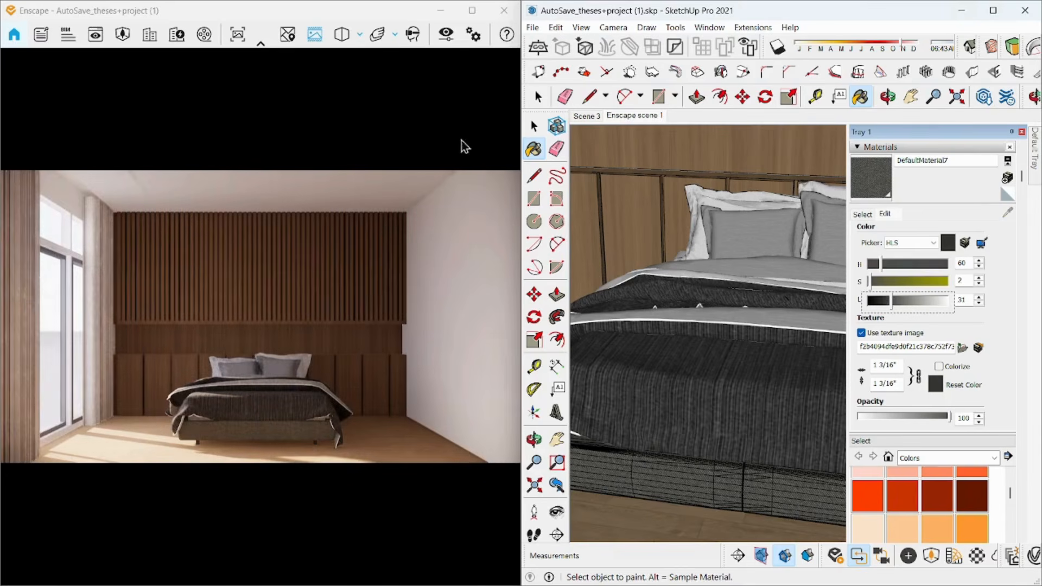
Draw a small circle on the ceiling in front of the slatted wall and make it a group
left_click(535, 127)
scroll(673, 350, "down", 10)
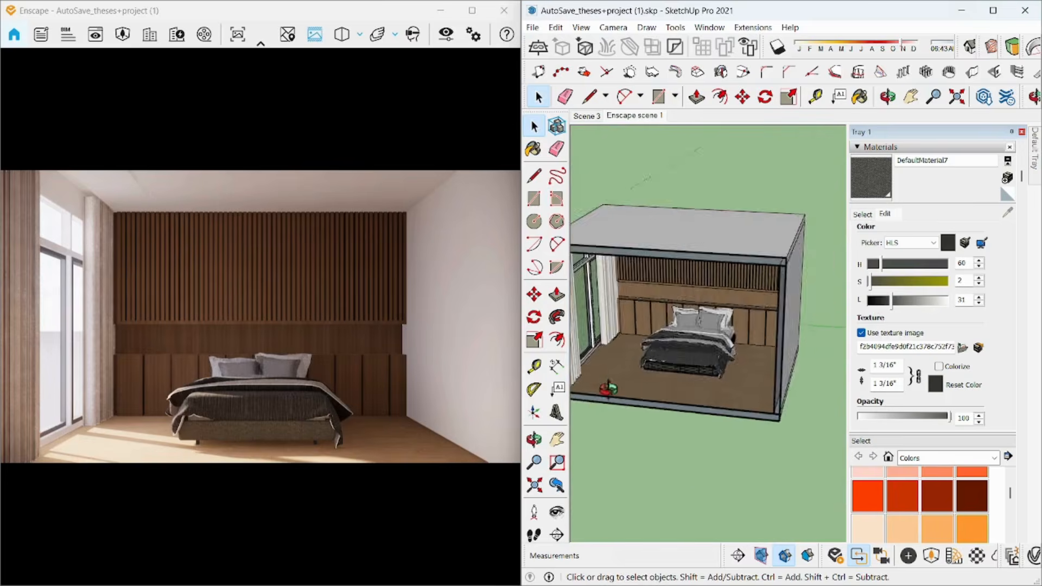
scroll(724, 350, "up", 8)
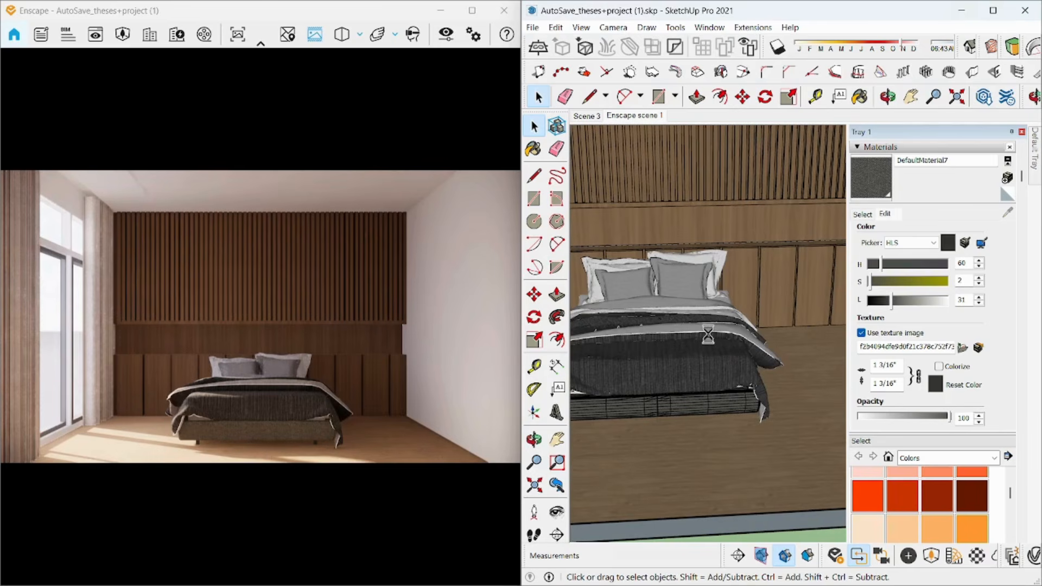
scroll(732, 425, "down", 8)
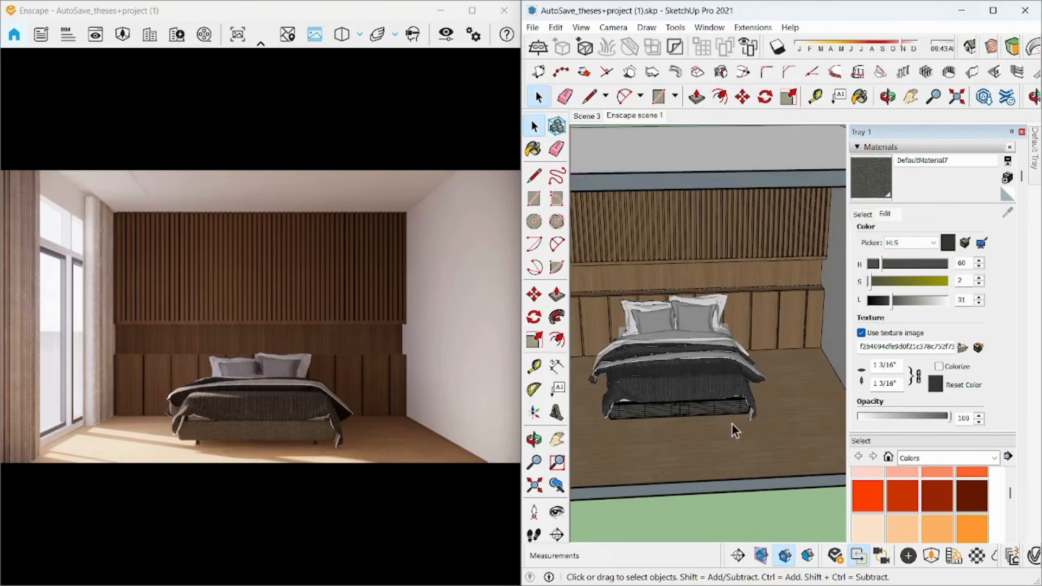
middle_click_drag(732, 425, 646, 336)
scroll(740, 308, "up", 5)
scroll(756, 300, "up", 2)
scroll(758, 263, "up", 8)
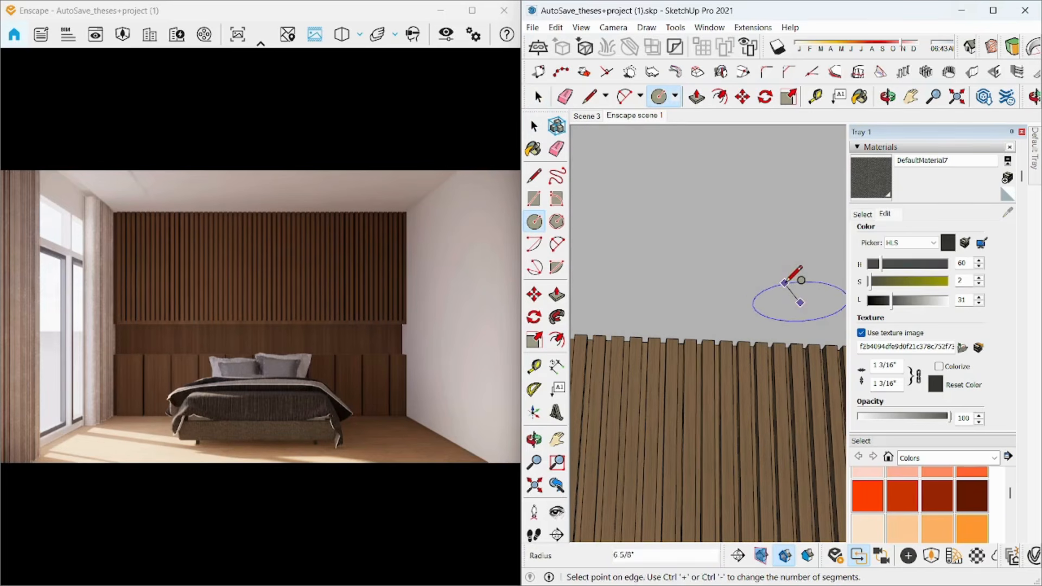
key("Return")
key("space")
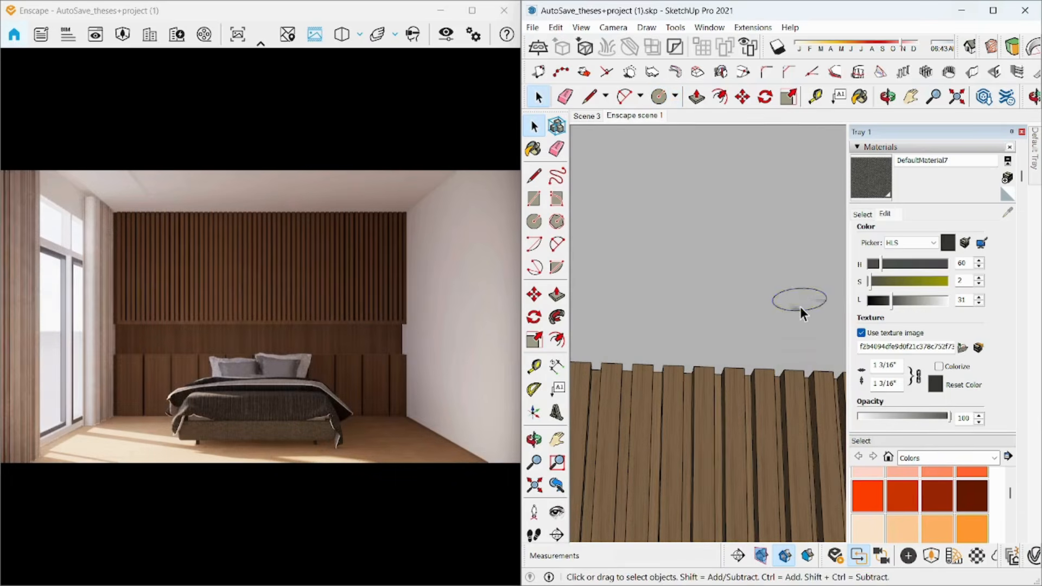
right_click(802, 313)
left_click(849, 424)
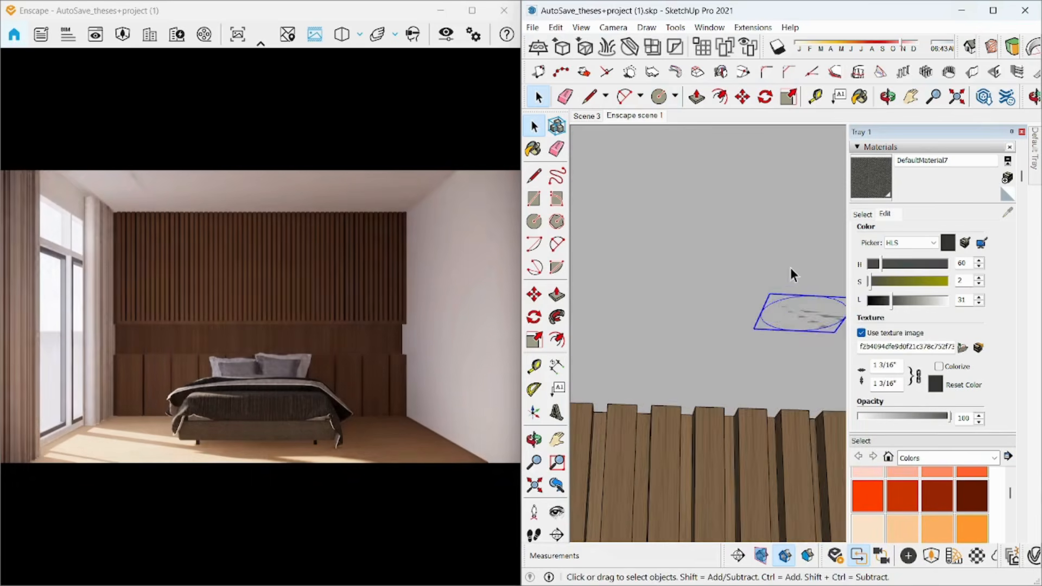
Open the ceiling circle group and extrude its face slightly downward into a thin disc
double_click(778, 310)
scroll(775, 311, "up", 4)
key("p")
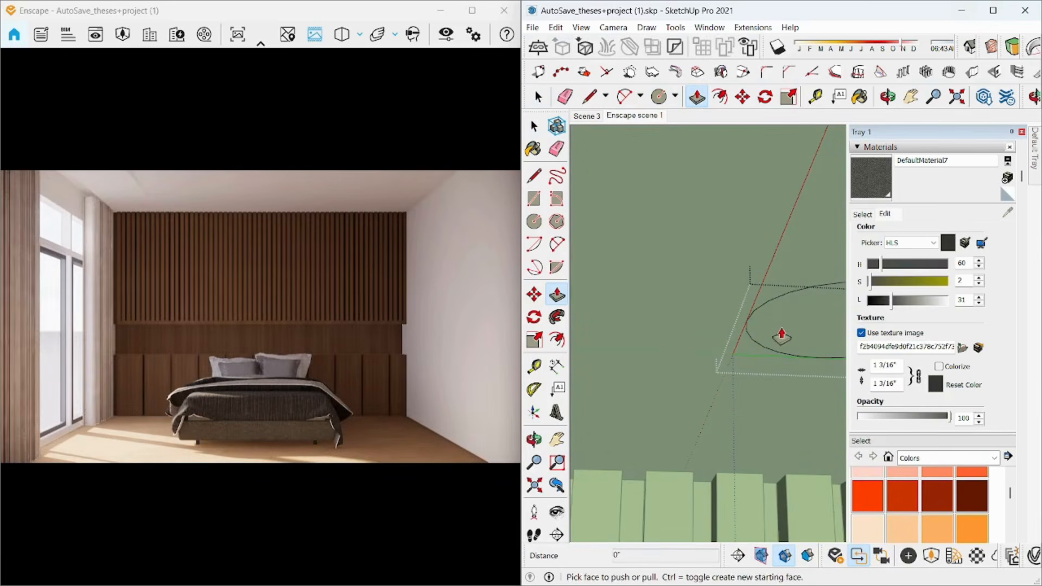
left_click(780, 332)
left_click(779, 332)
Offset the disc's face inward to form a narrow rim and recess the inner face with Push/Pull
key("f")
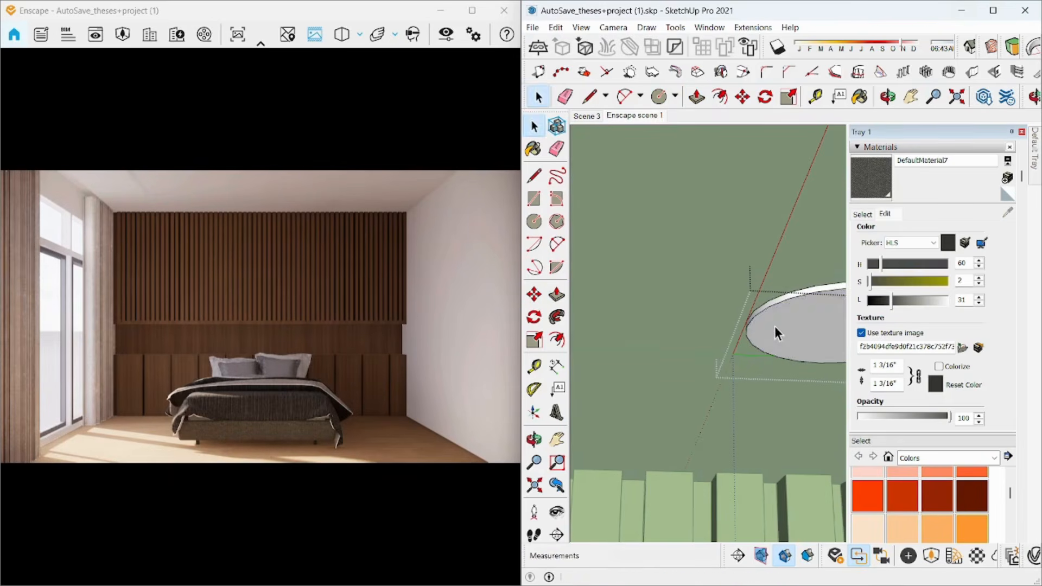
left_click(753, 316)
left_click(764, 318)
key("space")
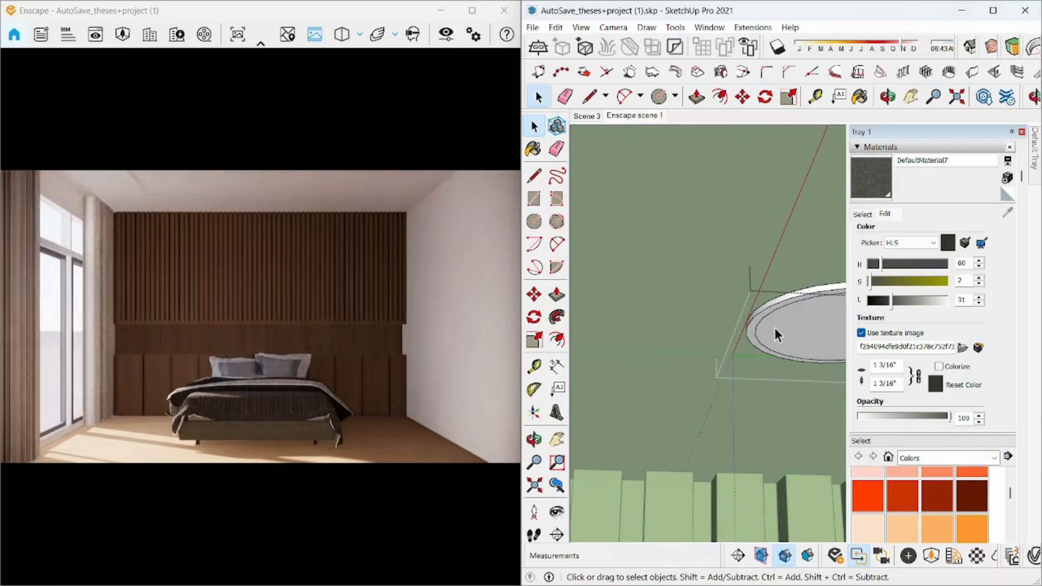
key("p")
scroll(781, 345, "up", 2)
key("space")
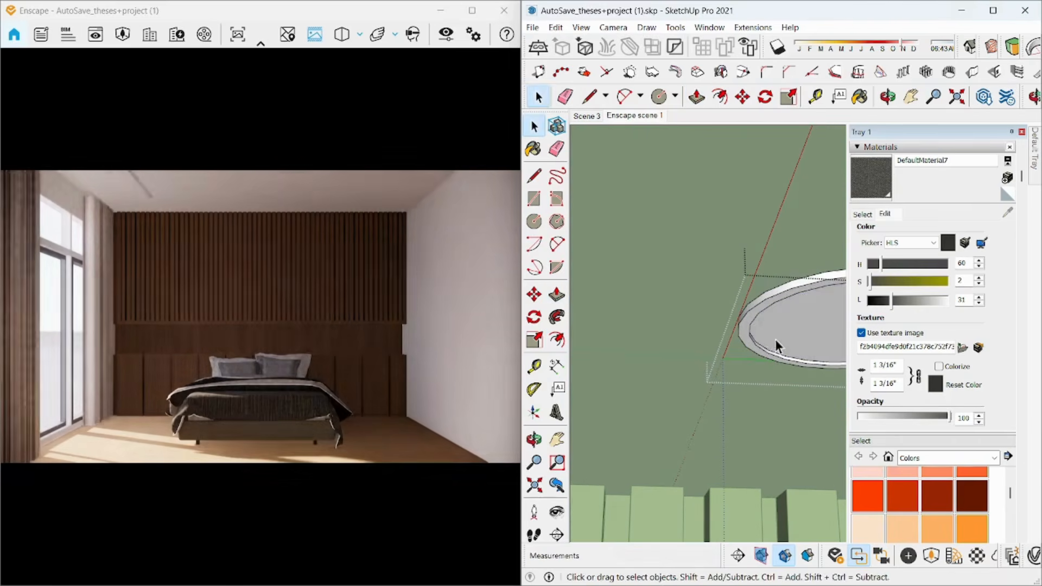
Paint the downlight's recessed inner face with a pale peach colour and leave the group
scroll(727, 355, "down", 3)
scroll(906, 510, "down", 2)
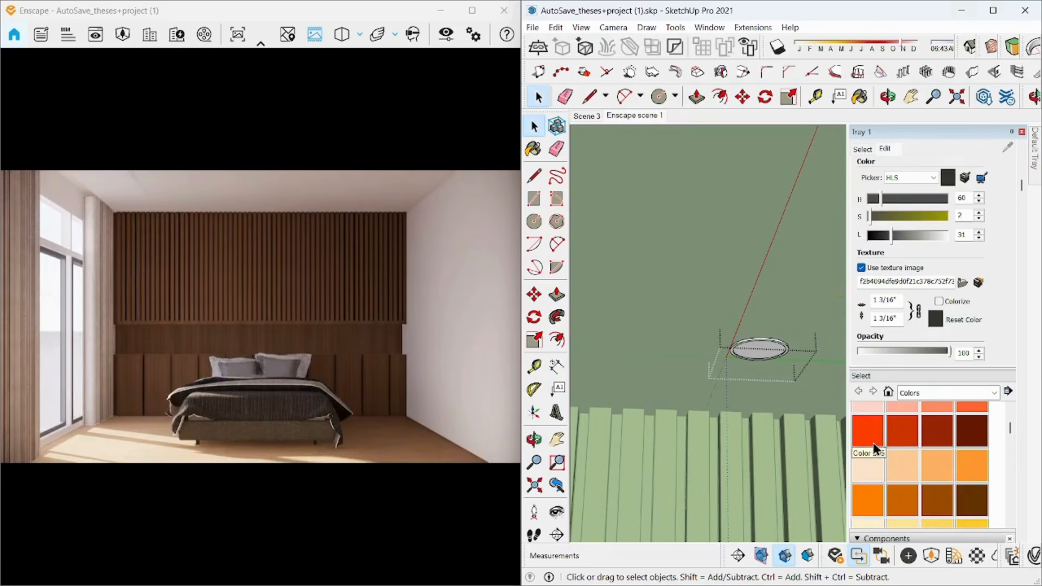
left_click(856, 462)
left_click(765, 352)
key("space")
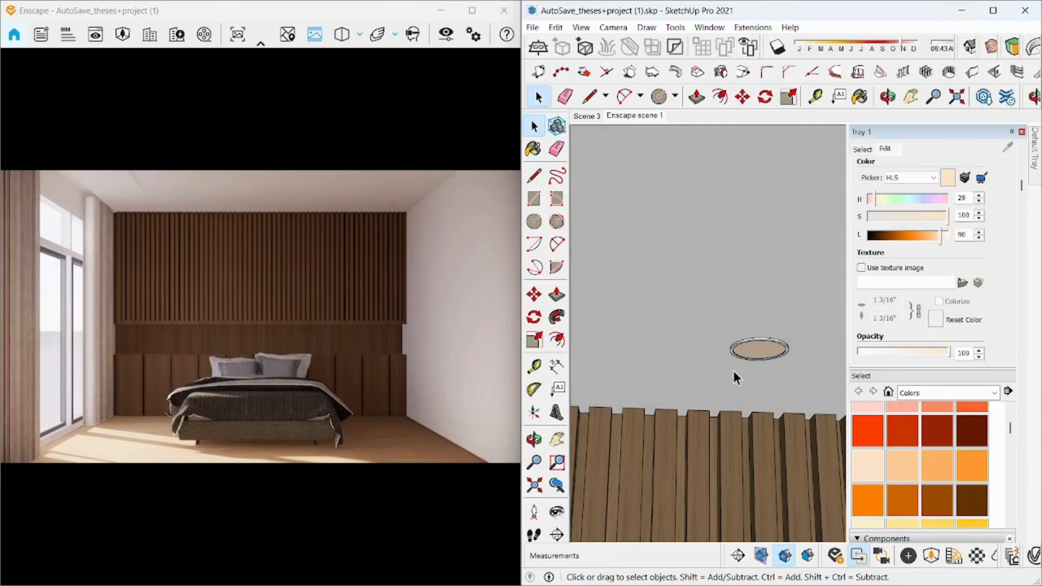
Convert the ceiling downlight group into a component
left_click_drag(685, 279, 770, 362)
right_click(753, 358)
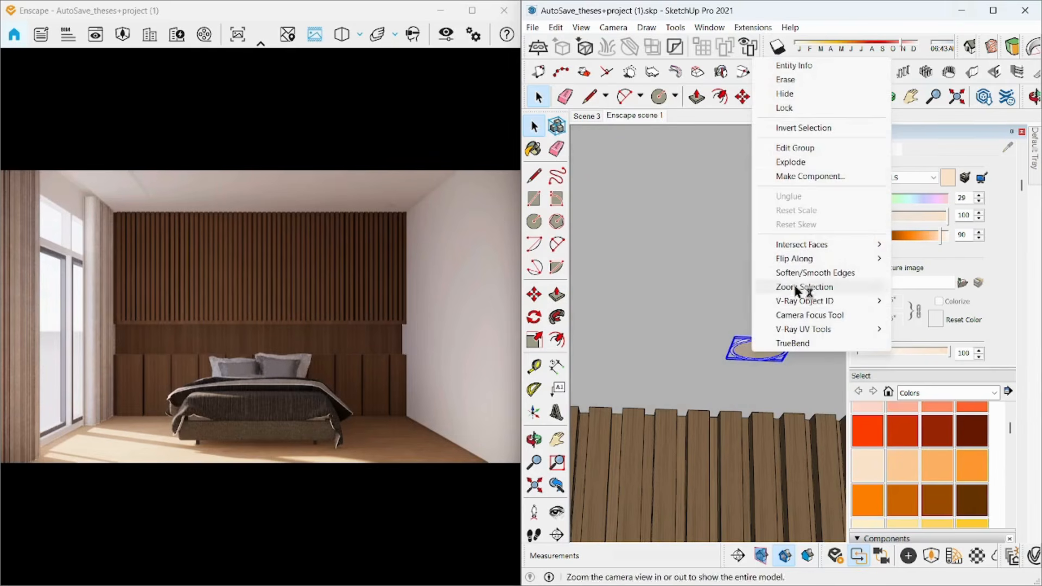
left_click(803, 176)
left_click(537, 438)
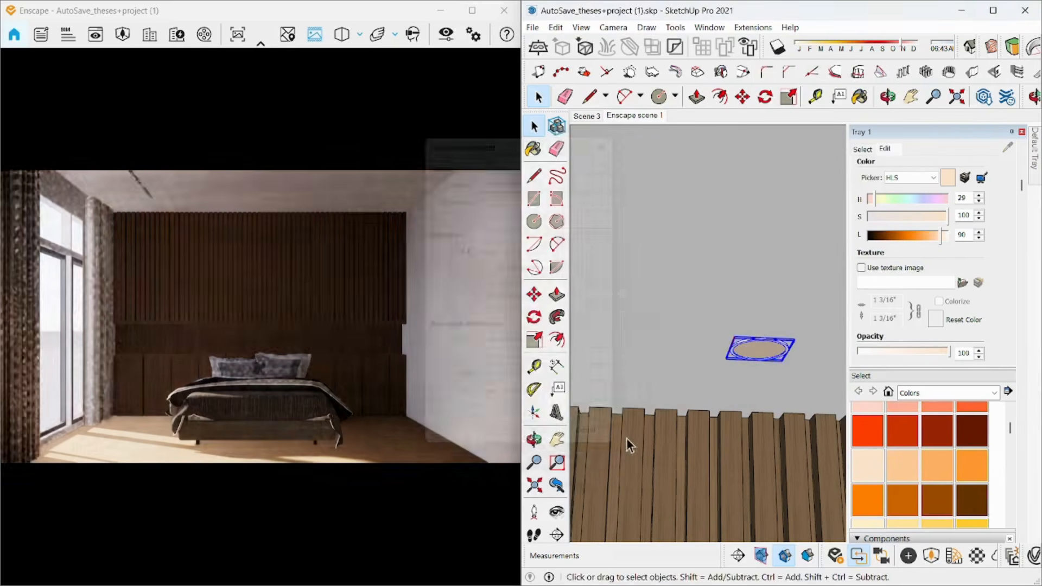
Move the downlight component about 2' along the ceiling, away from the slatted wall
mouse_move(624, 442)
middle_mouse_down()
mouse_move(725, 370)
mouse_move(728, 384)
mouse_move(790, 376)
middle_mouse_up()
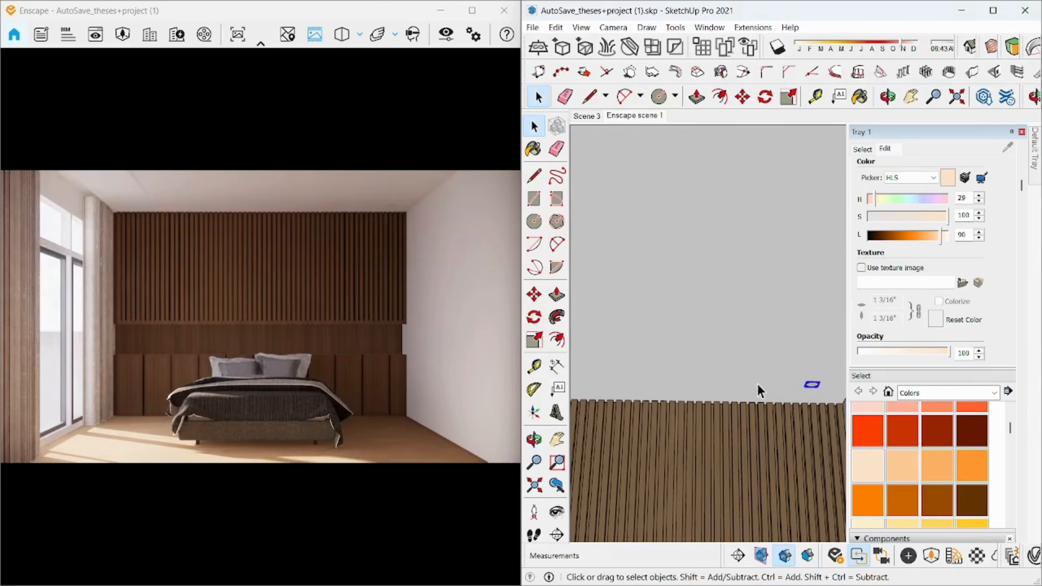
key("m")
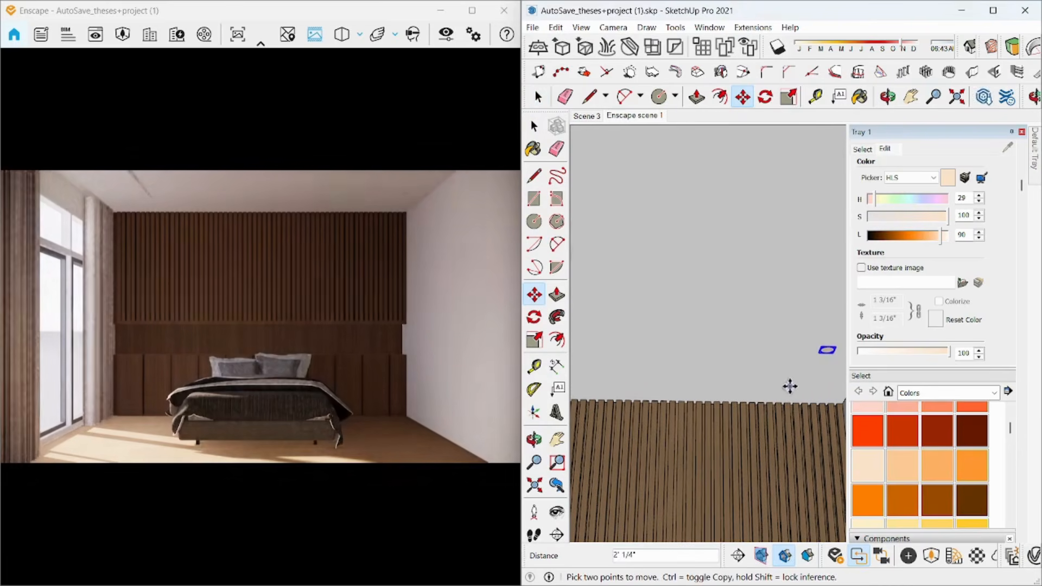
left_click(749, 384)
Copy the downlight about 10' 10" across the ceiling toward the curtain side, parallel to the slatted wall
scroll(782, 353, "down", 5)
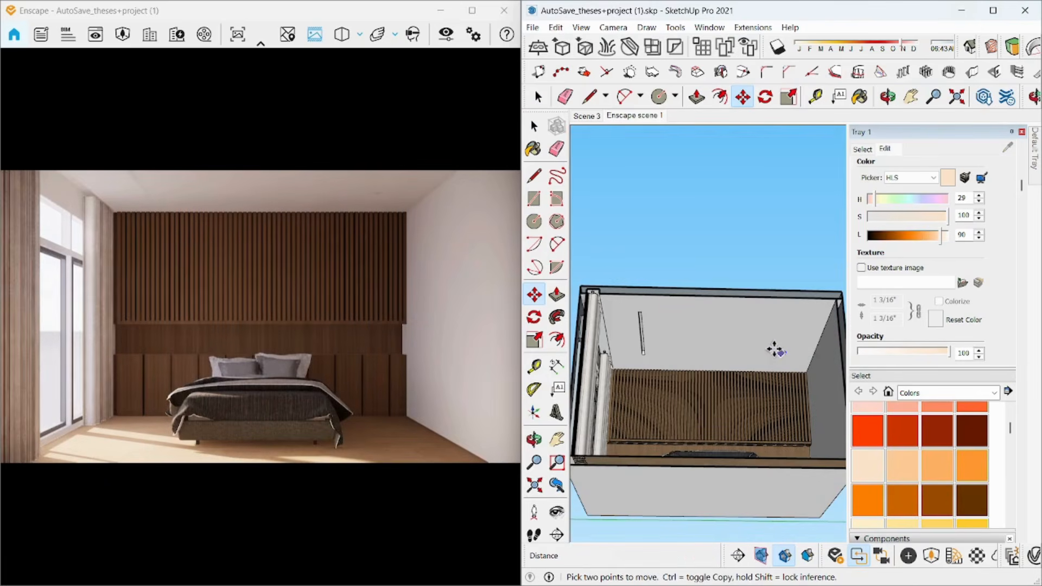
left_click(779, 352)
key("ctrl")
scroll(624, 351, "up", 5)
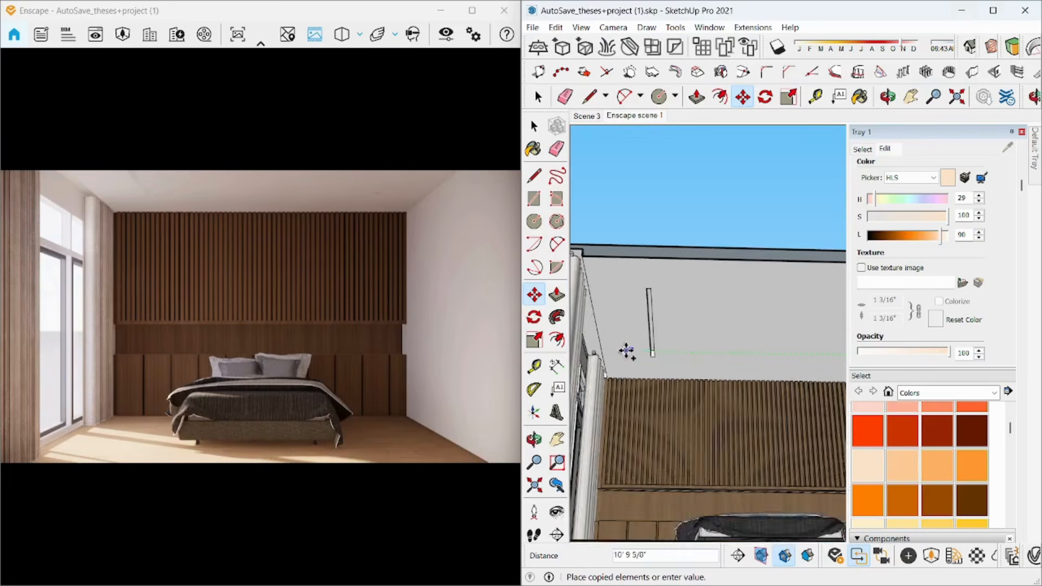
left_click(631, 352)
scroll(624, 347, "down", 2)
Copy both ceiling downlights about 3' away from the slatted wall and repeat the copy twice with *2
key("space")
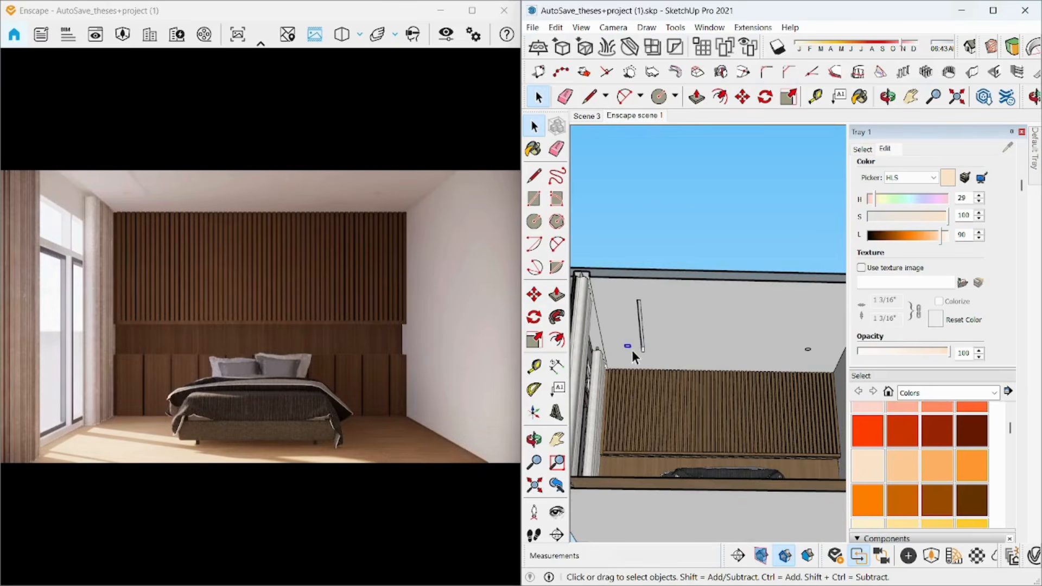
key("m")
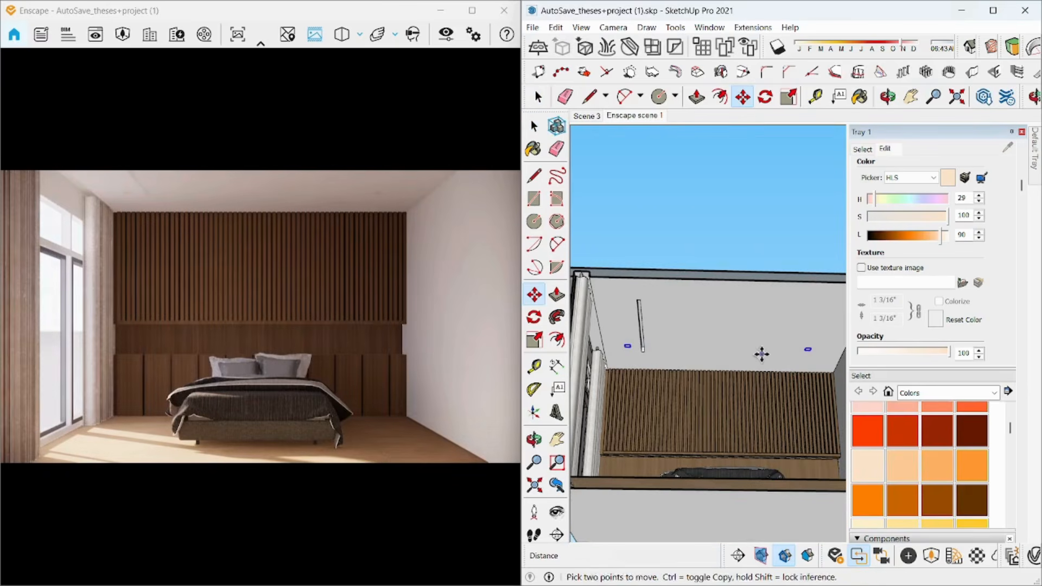
key("ctrl")
left_click(762, 354)
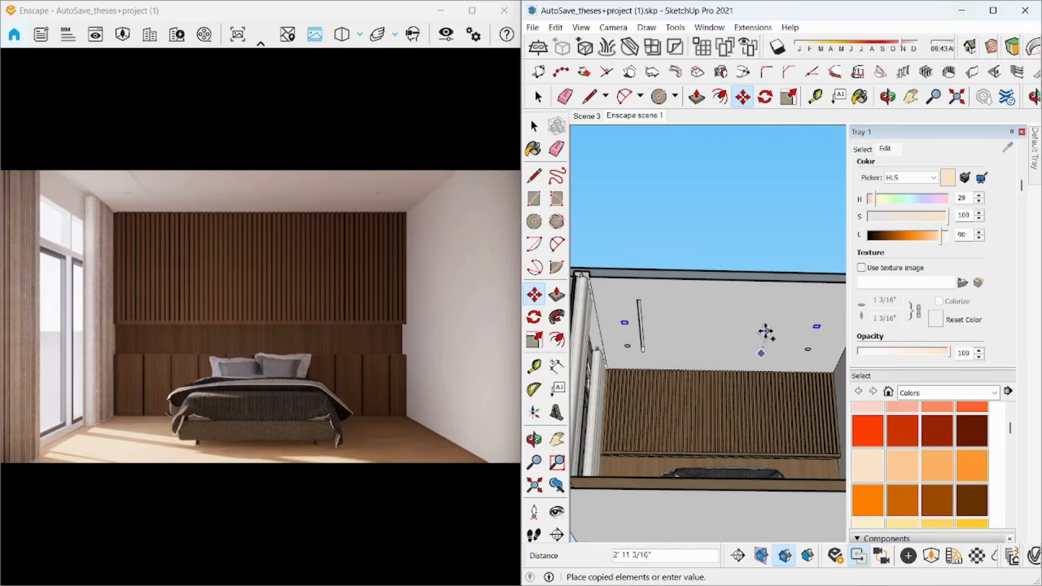
left_click(765, 332)
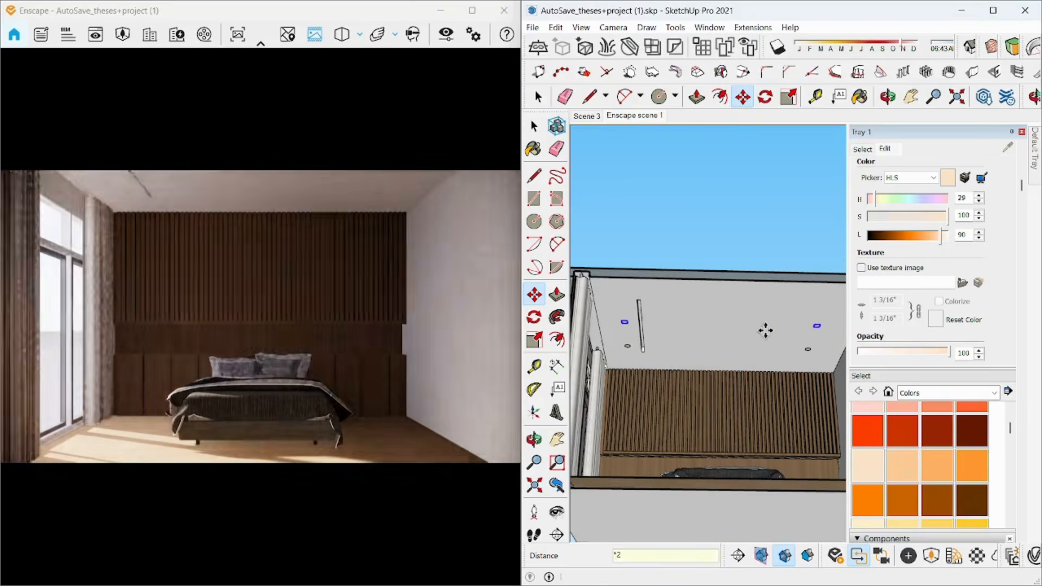
key("space")
Sample the peach Color C01 from a downlight's inner face and set its Enscape material type to Self-illuminated
mouse_move(807, 367)
middle_mouse_down()
mouse_move(788, 297)
mouse_move(842, 380)
middle_mouse_up()
left_click(976, 556)
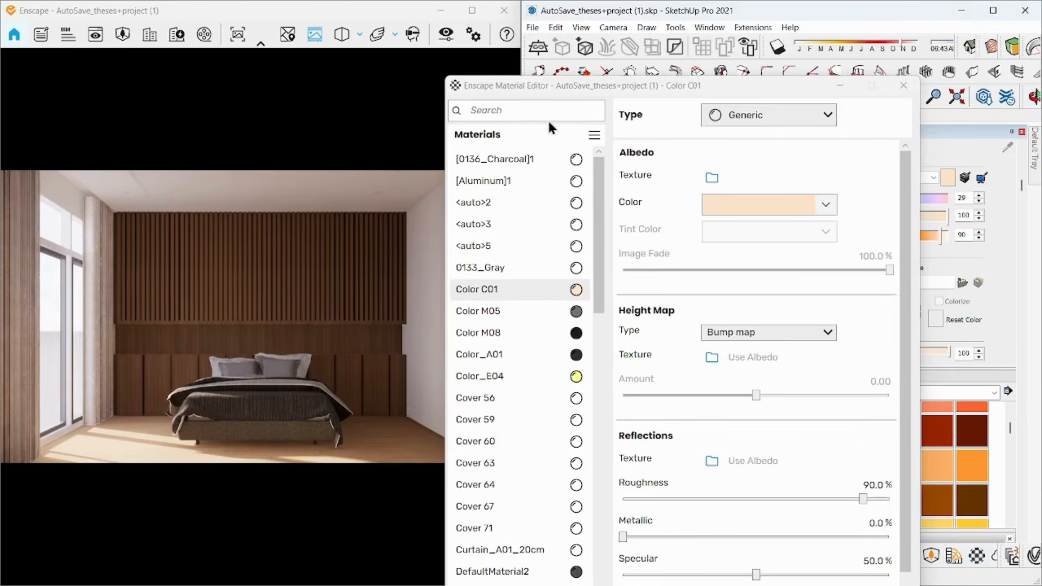
scroll(1007, 213, "up", 1)
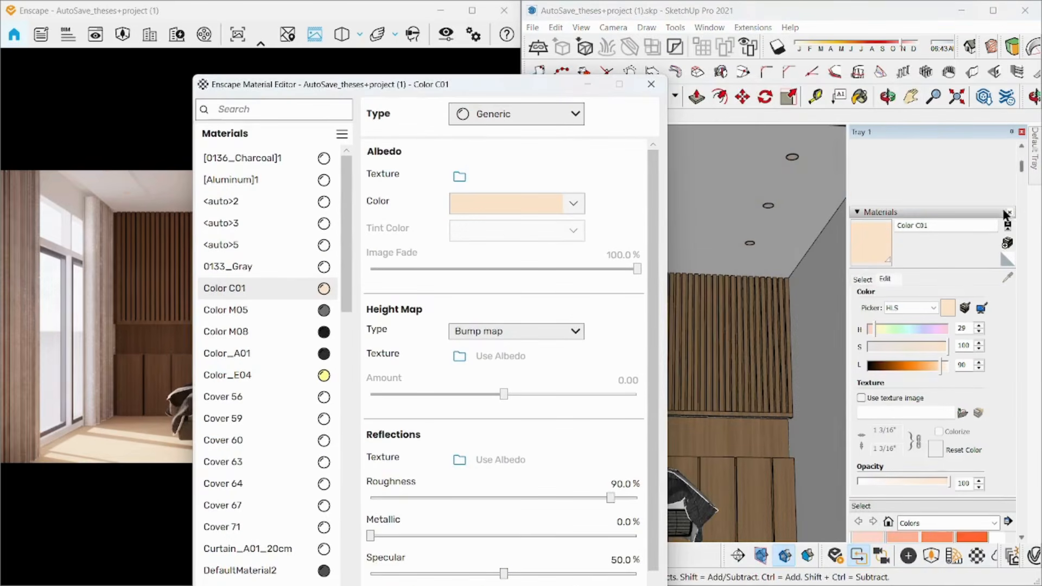
left_click(862, 280)
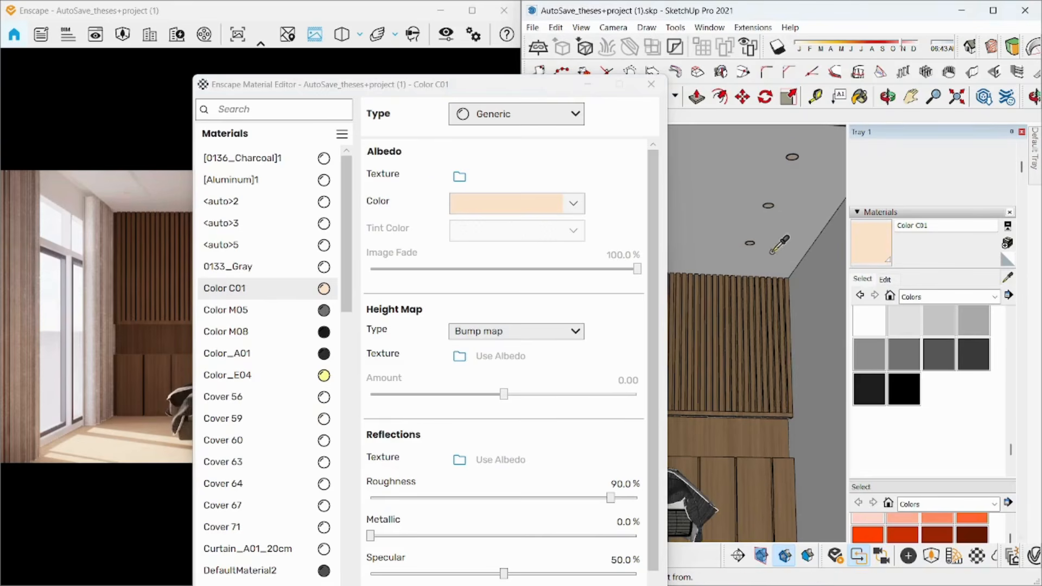
scroll(751, 238, "up", 5)
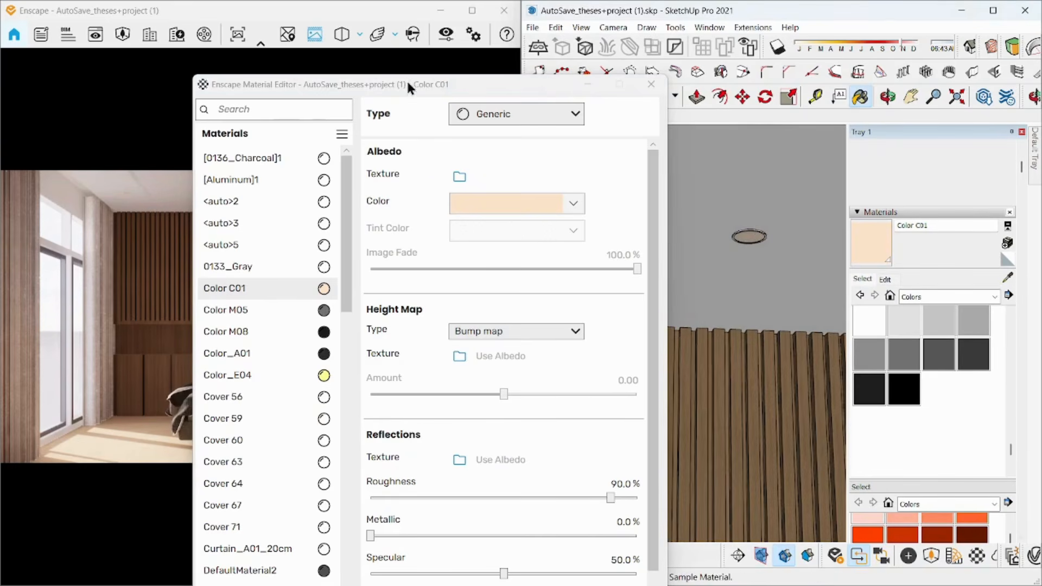
left_click_drag(406, 81, 601, 90)
left_click(672, 124)
left_click(697, 305)
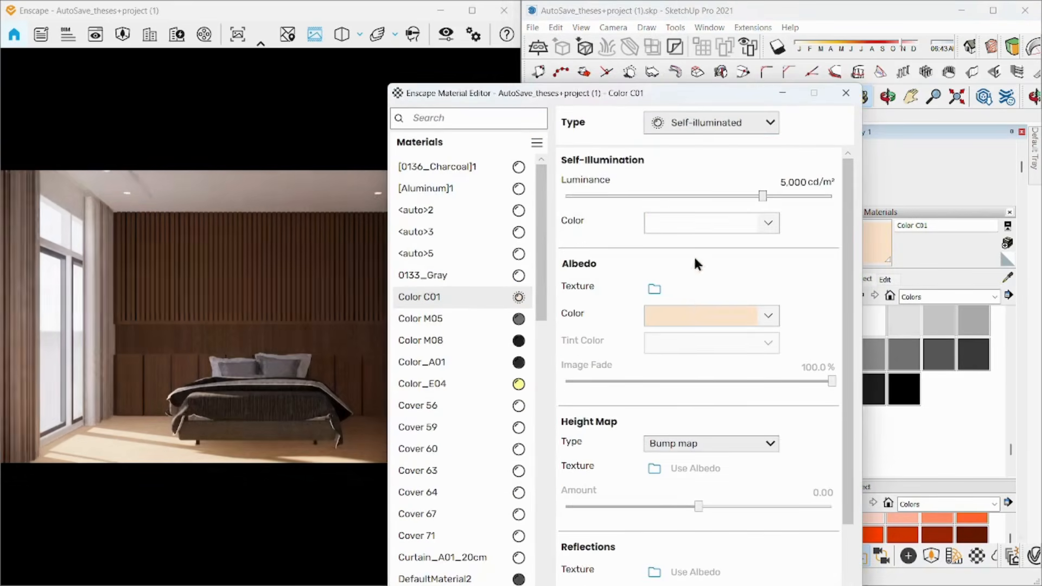
Raise the Color C01 self-illumination luminance to 8,670 cd/m² and close the material editor
left_click_drag(763, 194, 774, 196)
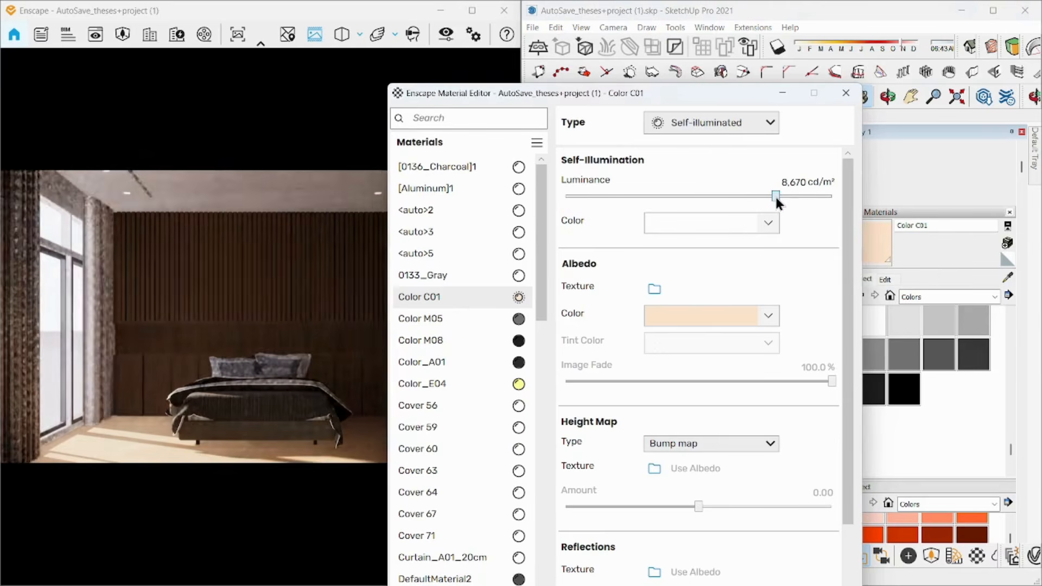
left_click_drag(666, 96, 750, 104)
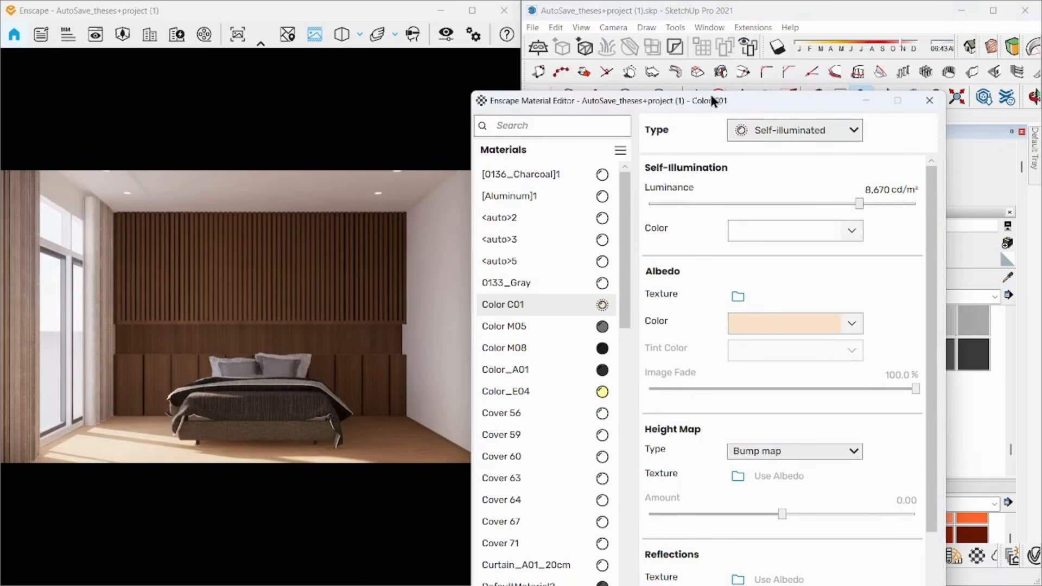
left_click(929, 101)
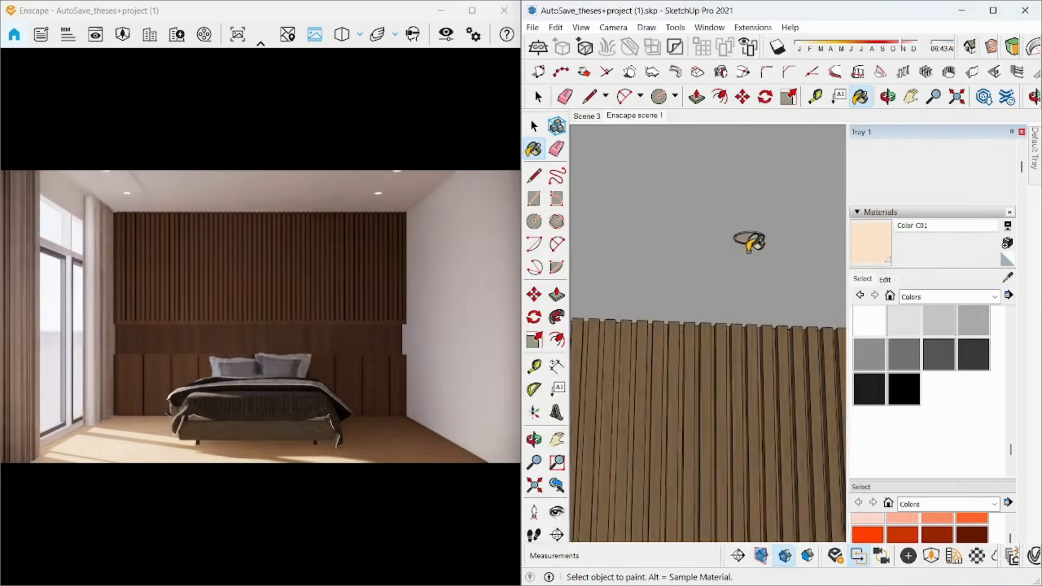
Move the row of three downlights beside the plain side wall slightly closer to that wall
scroll(724, 239, "down", 10)
key("space")
mouse_move(760, 160)
middle_mouse_down()
mouse_move(735, 232)
mouse_move(681, 214)
mouse_move(714, 221)
middle_mouse_up()
scroll(711, 217, "up", 3)
scroll(712, 216, "up", 1)
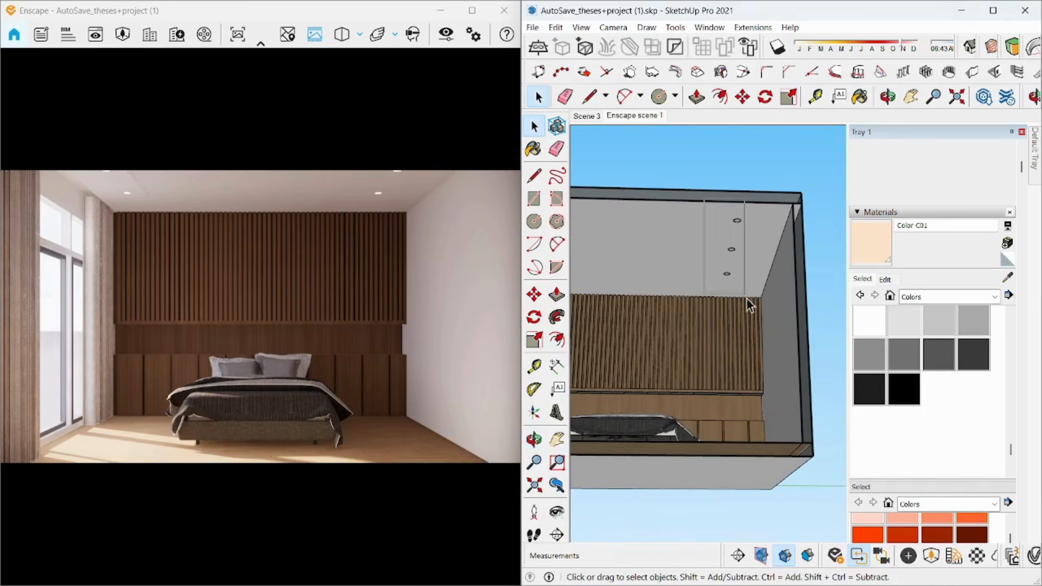
scroll(702, 258, "up", 2)
key("m")
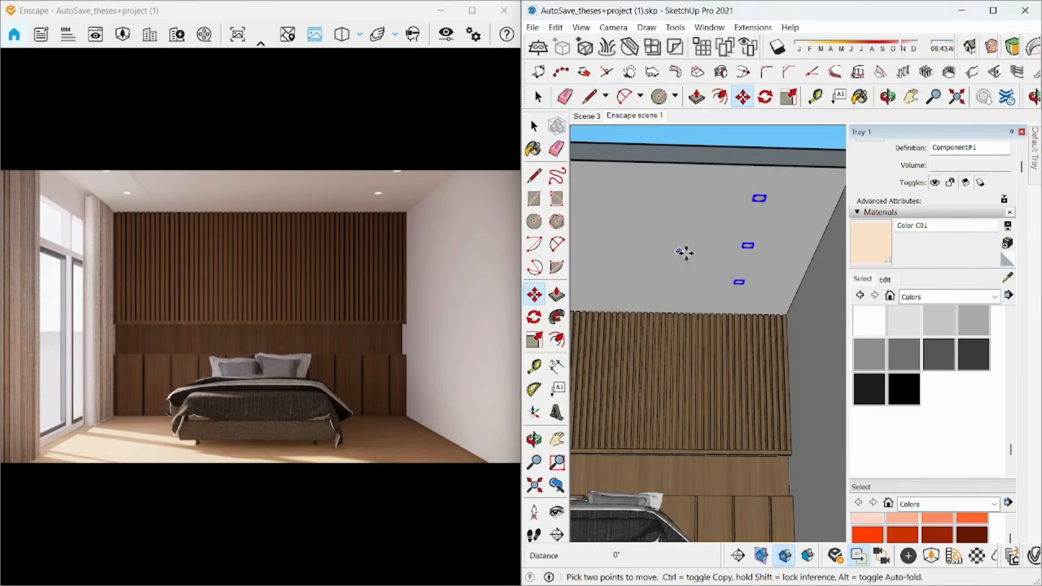
key("space")
Draw a short vertical guide line straight down from the centre of the curtain-side downlight nearest the slatted wall
scroll(712, 226, "down", 3)
mouse_move(711, 226)
middle_mouse_down()
mouse_move(727, 333)
mouse_move(712, 255)
middle_mouse_up()
scroll(712, 255, "up", 3)
scroll(643, 239, "up", 6)
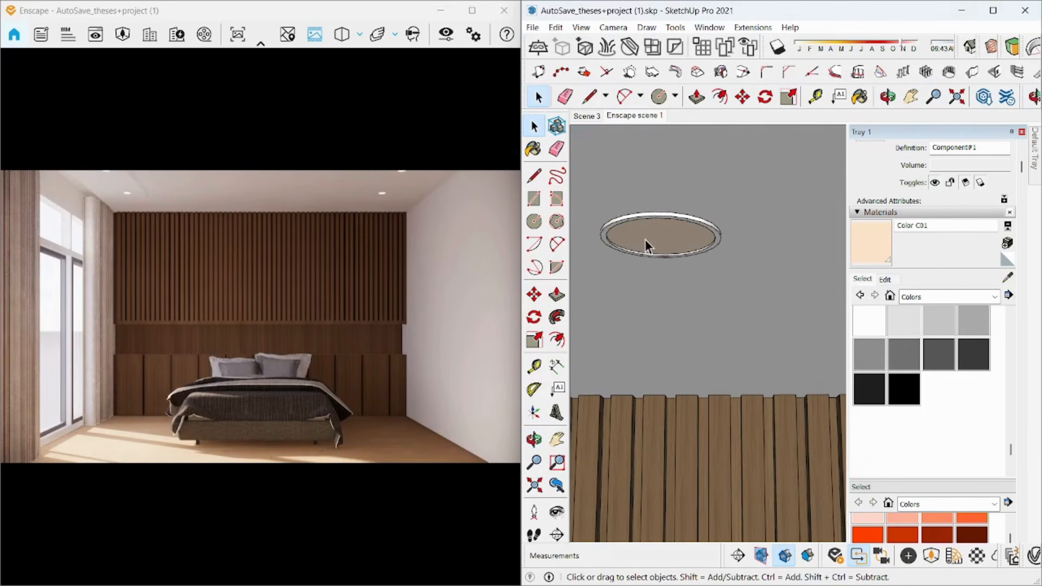
key("l")
left_click(658, 237)
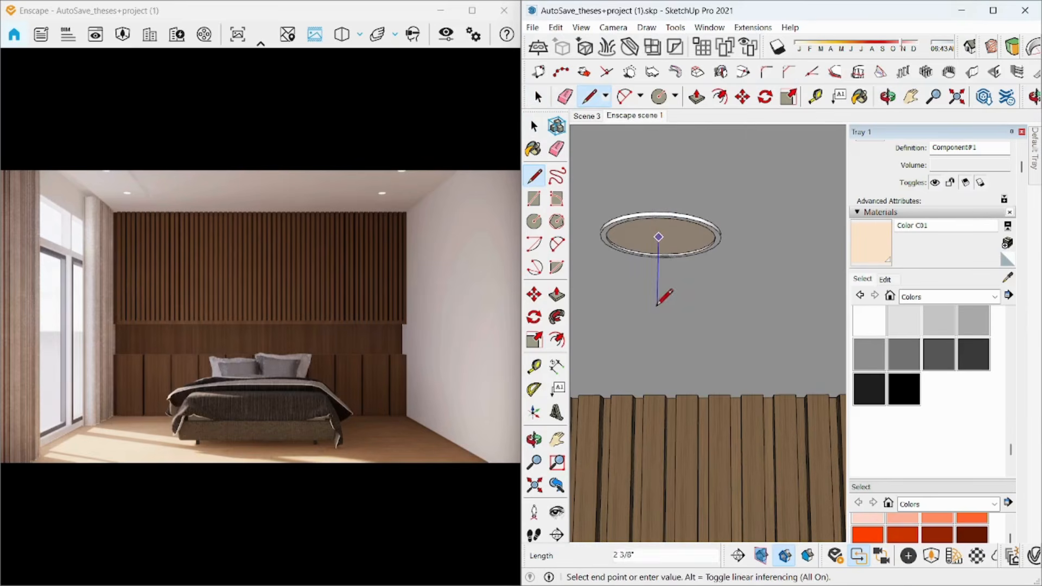
left_click(658, 340)
key("space")
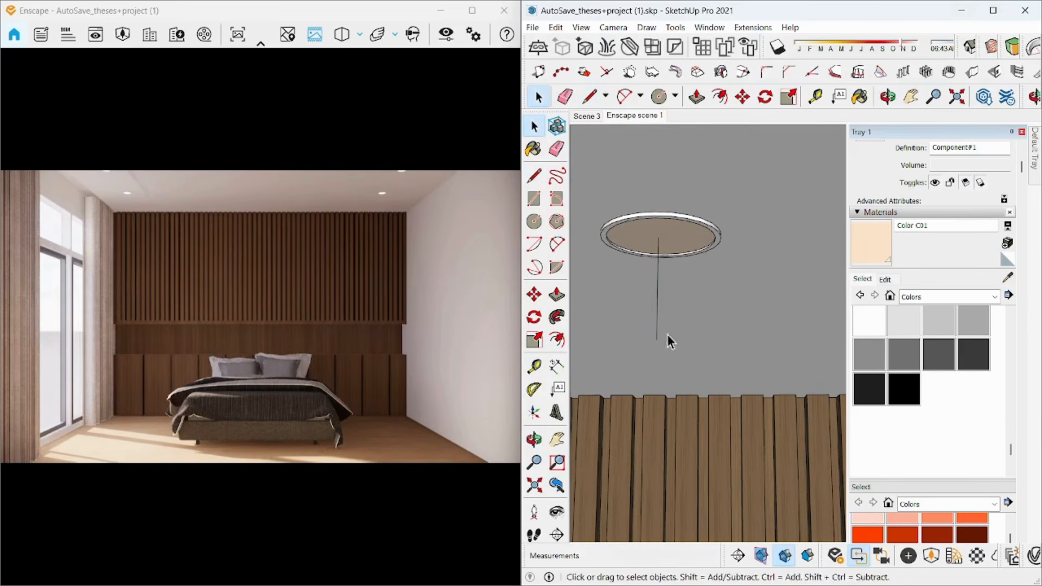
Place an Enscape spotlight at the downlight's centre, aimed straight down along the guide line
left_click(903, 555)
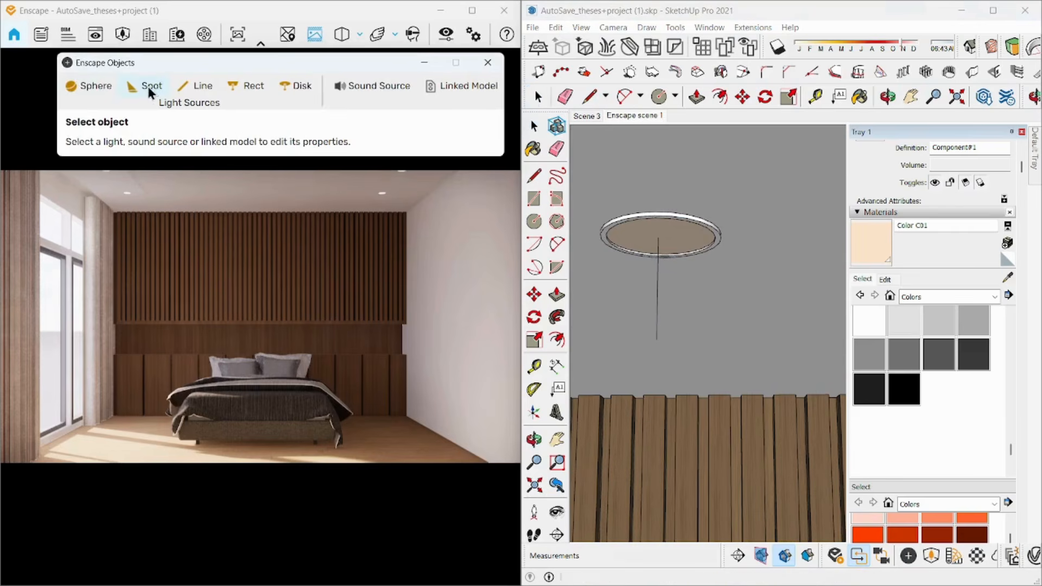
left_click(143, 87)
left_click(658, 237)
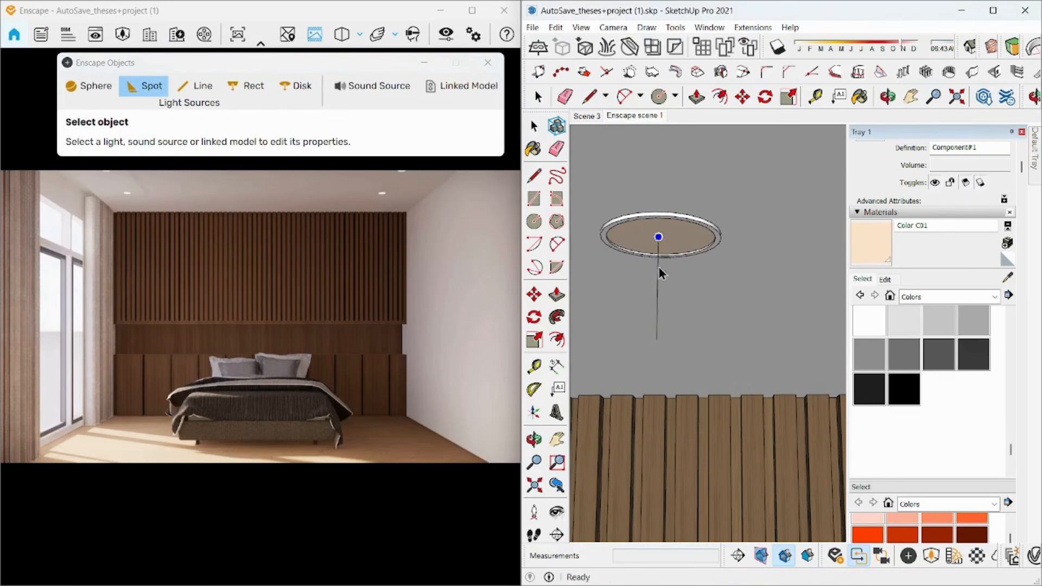
left_click(655, 341)
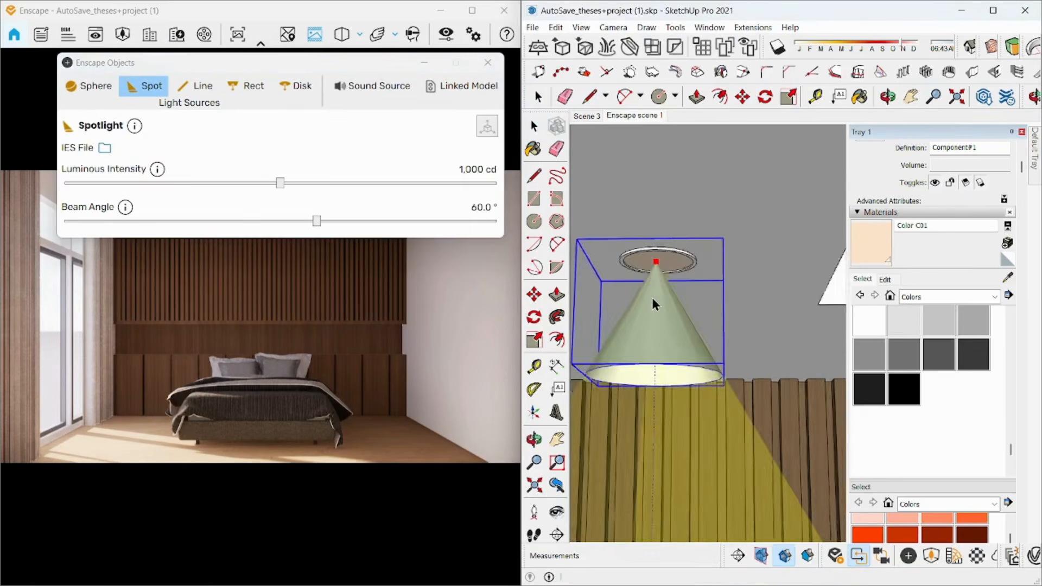
Set the spotlight's beam angle to 90° and luminous intensity to 19,718 cd, and close the Enscape objects window
left_click_drag(330, 225, 496, 223)
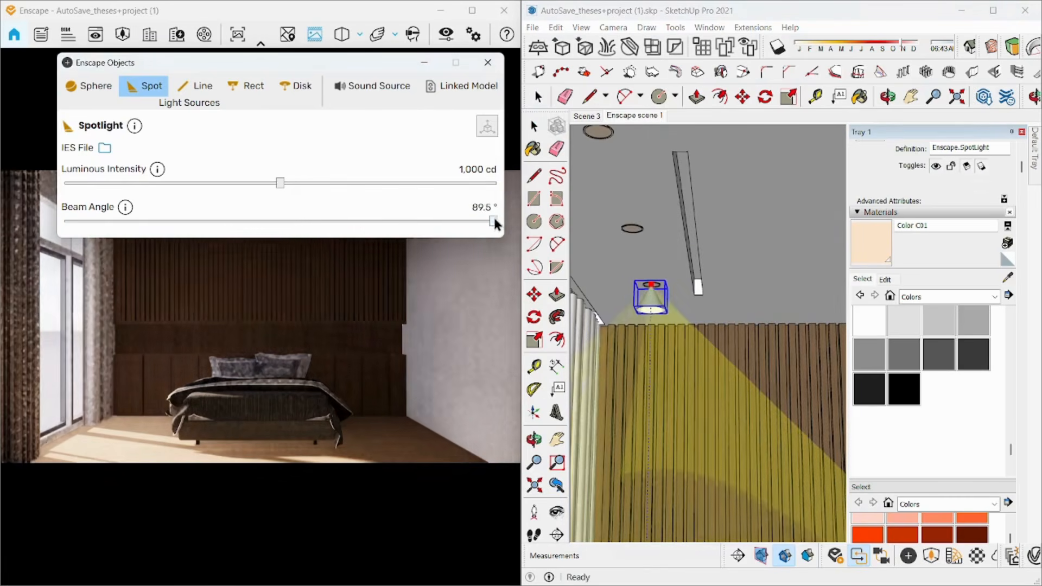
left_click_drag(302, 63, 586, 68)
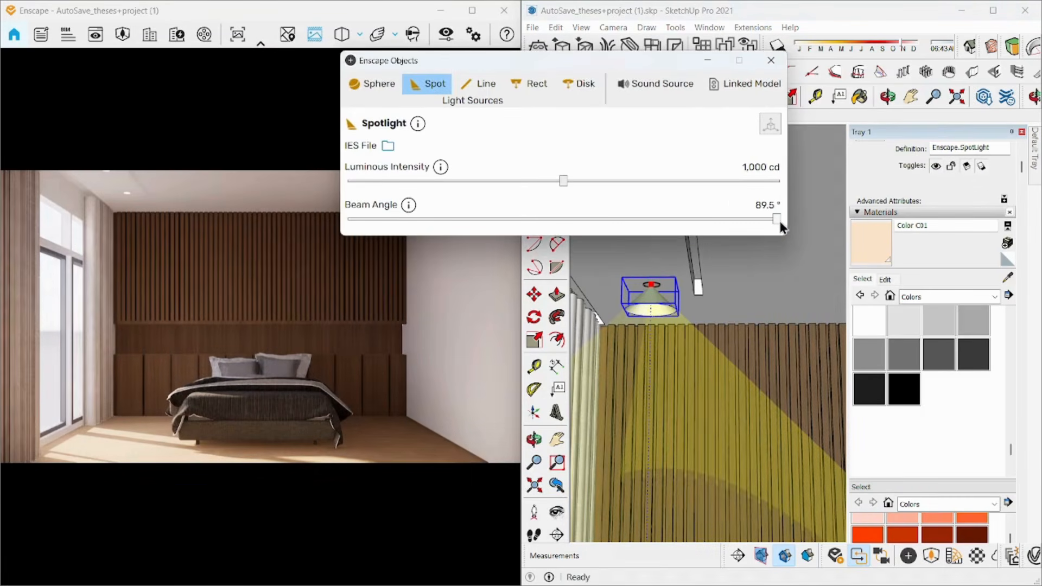
left_click_drag(777, 219, 784, 219)
left_click_drag(564, 181, 658, 180)
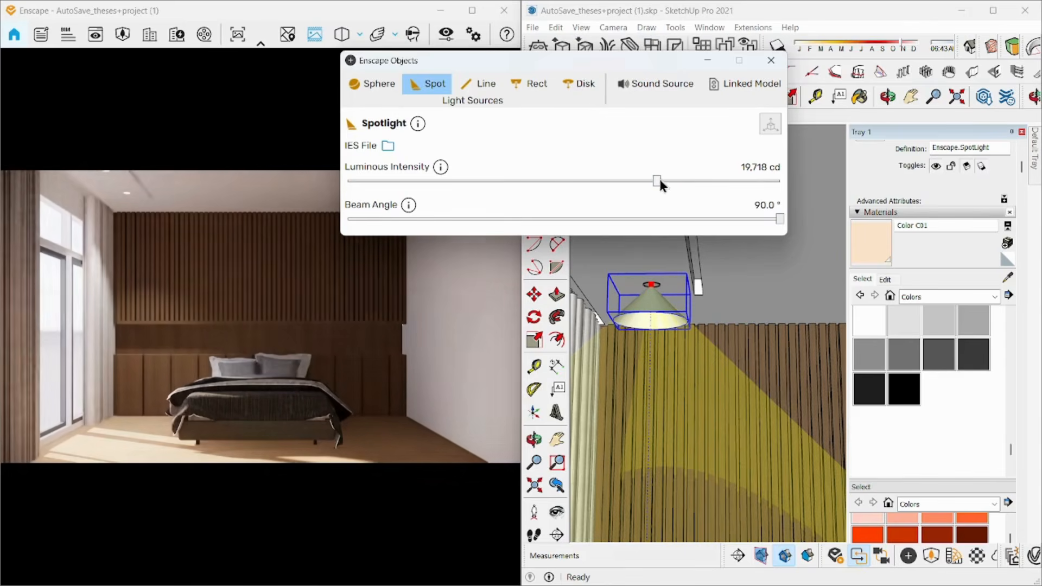
left_click(768, 62)
Copy the spotlight 3' along the curtain-side downlight row and repeat with *2 so each downlight has one
scroll(700, 263, "down", 5)
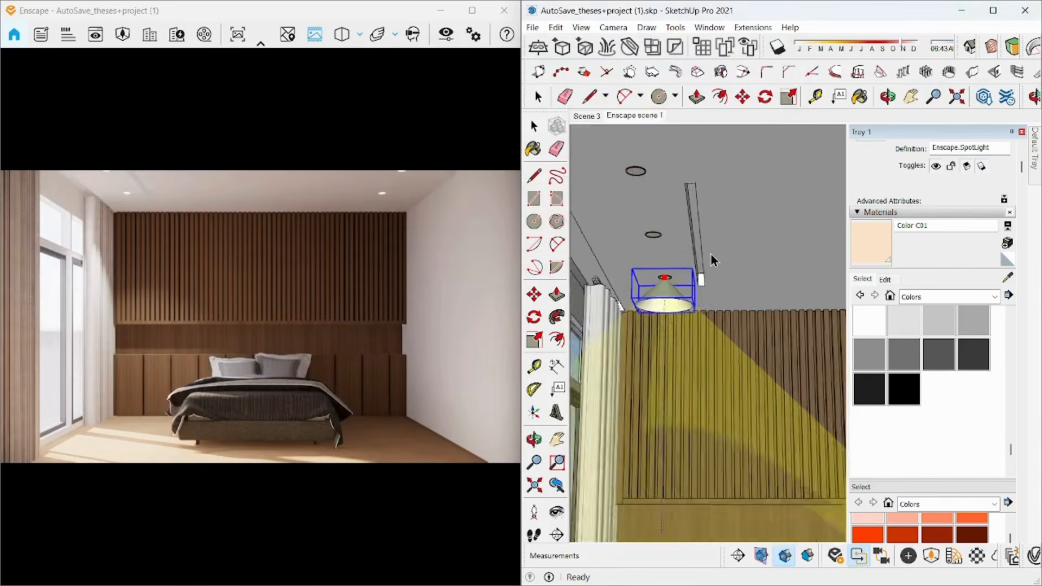
scroll(686, 249, "up", 8)
key("space")
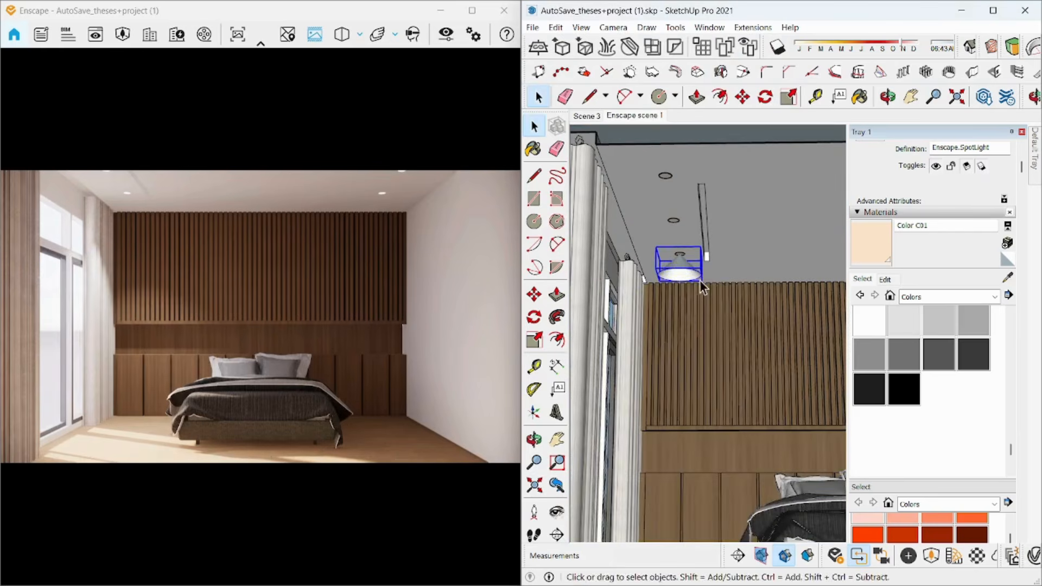
scroll(693, 269, "up", 5)
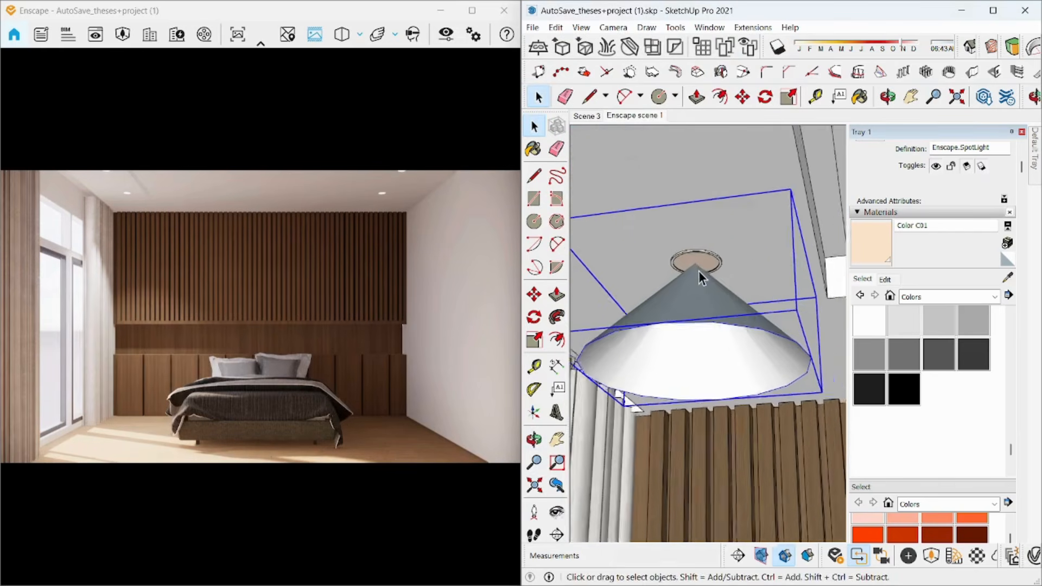
key("m")
key("ctrl")
left_click(695, 265)
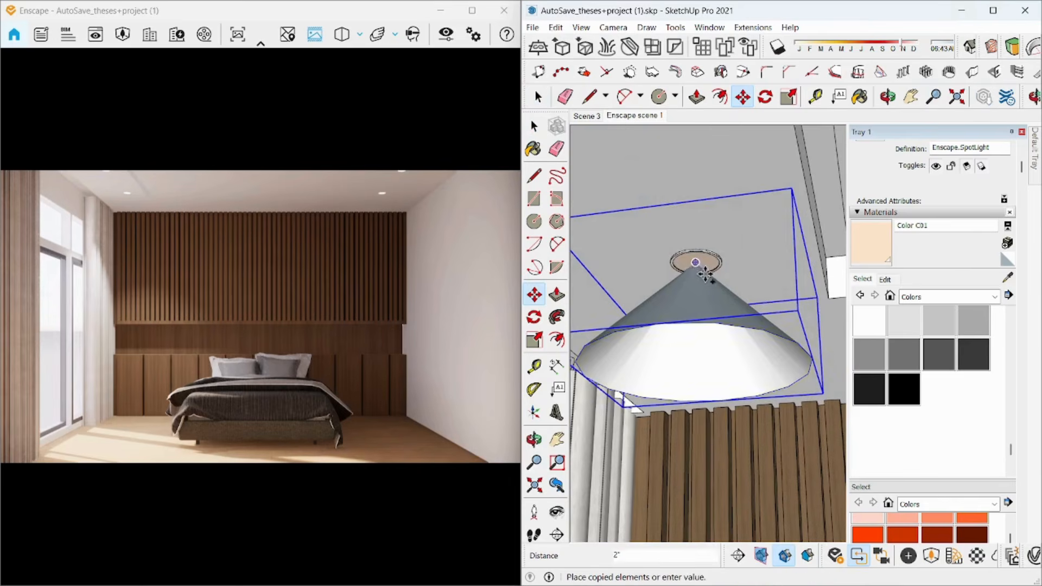
scroll(694, 266, "down", 5)
scroll(676, 204, "up", 4)
type("3'")
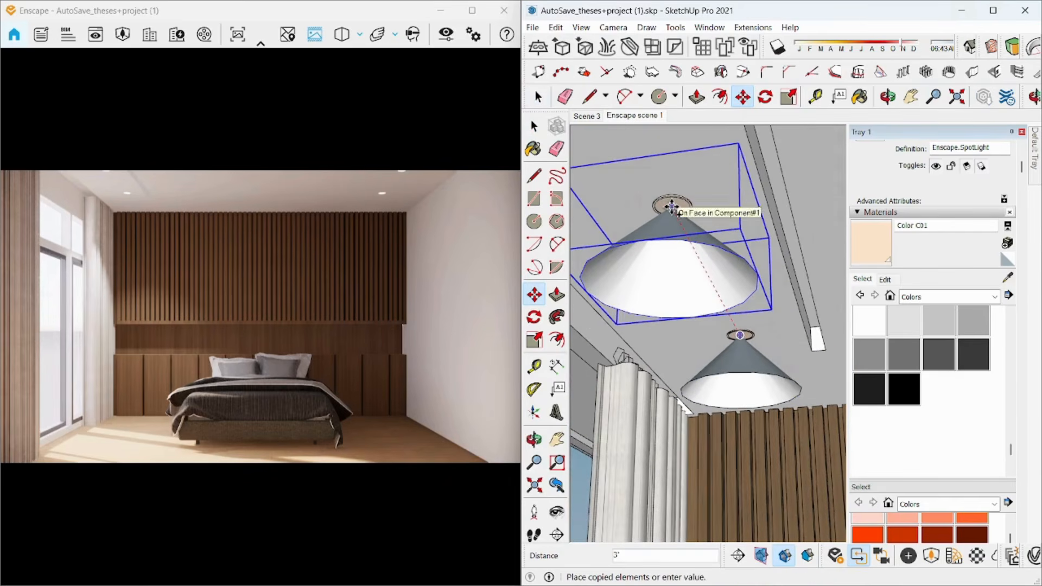
key("Return")
scroll(748, 305, "down", 5)
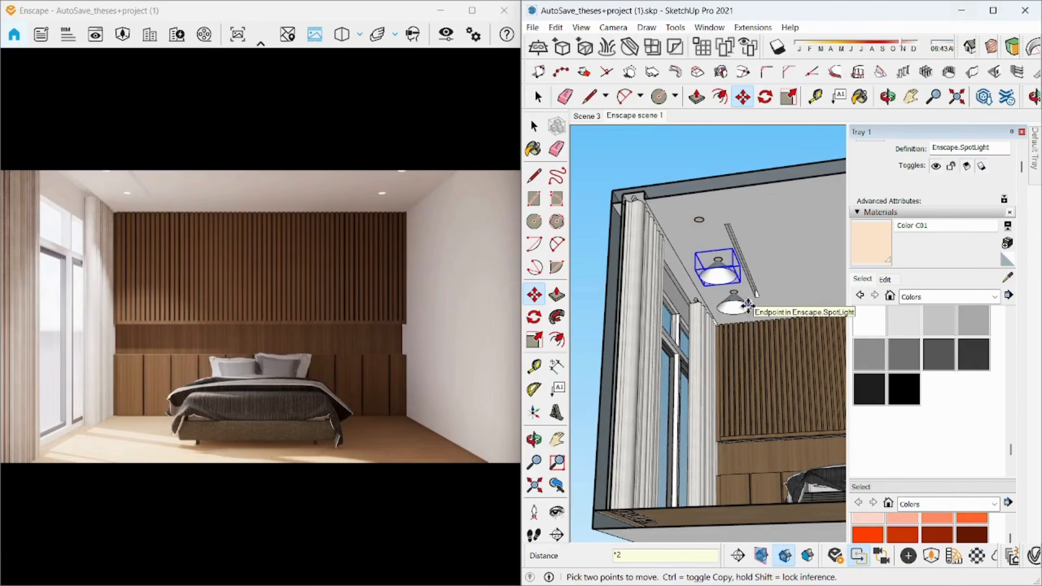
key("Return")
key("space")
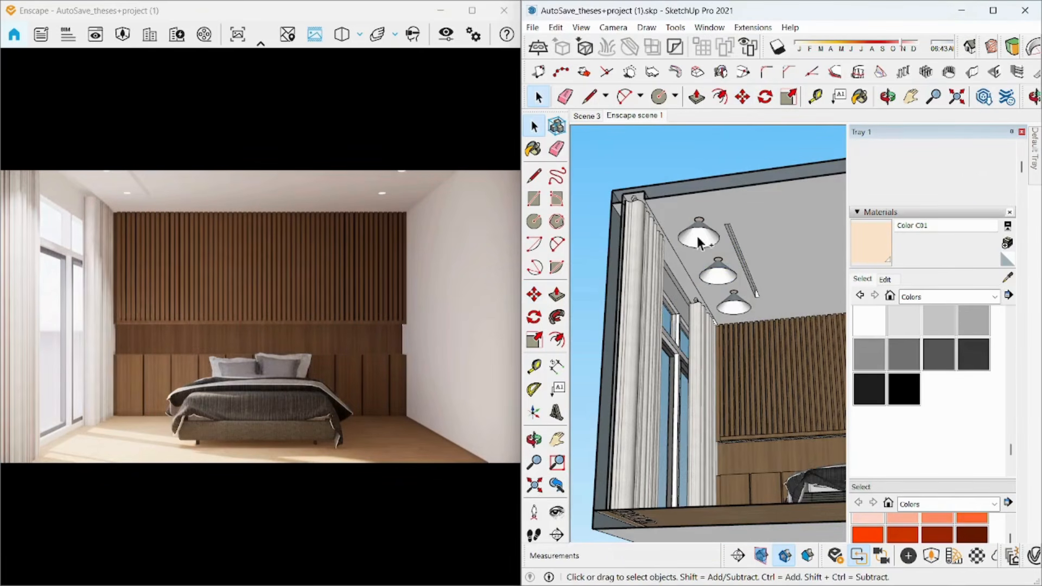
Copy the three curtain-side spotlights across the ceiling onto the matching downlights beside the plain side wall
left_click(699, 243)
left_click(716, 269, "ctrl")
mouse_move(732, 326)
middle_mouse_down()
mouse_move(670, 277)
mouse_move(660, 228)
middle_mouse_up()
scroll(610, 240, "up", 10)
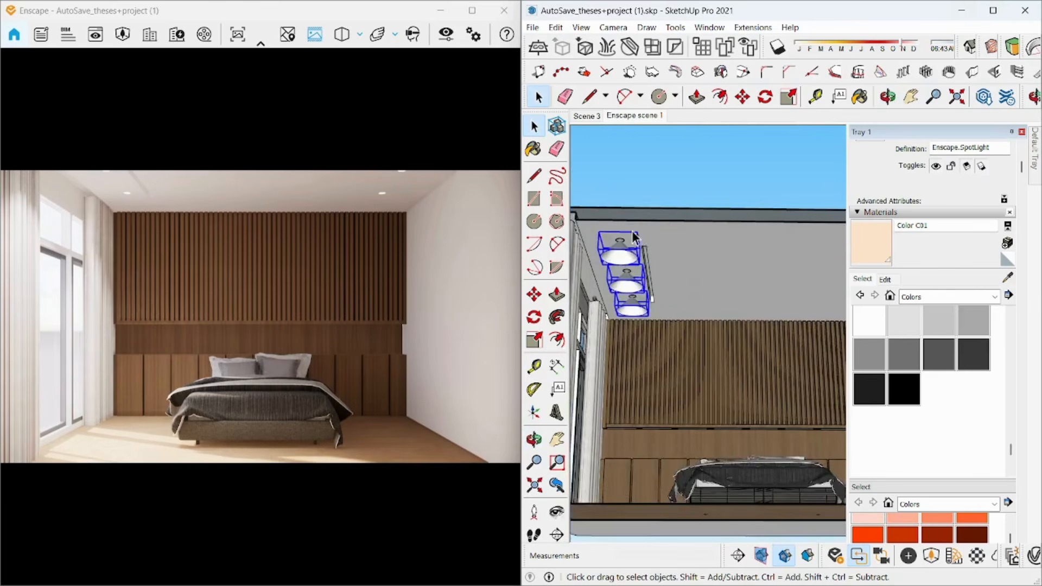
key("m")
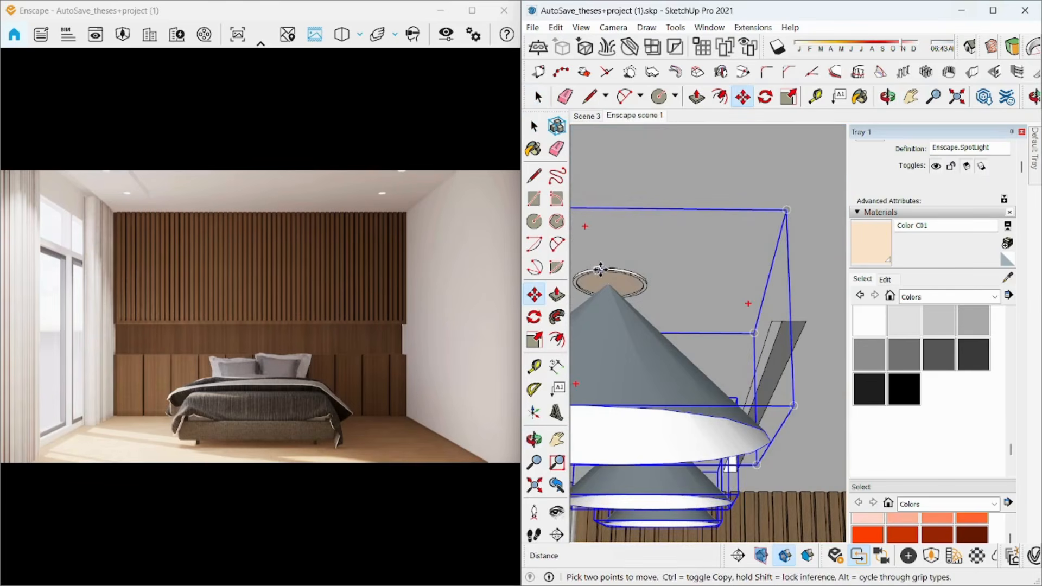
key("ctrl")
left_click(603, 270)
scroll(597, 266, "down", 8)
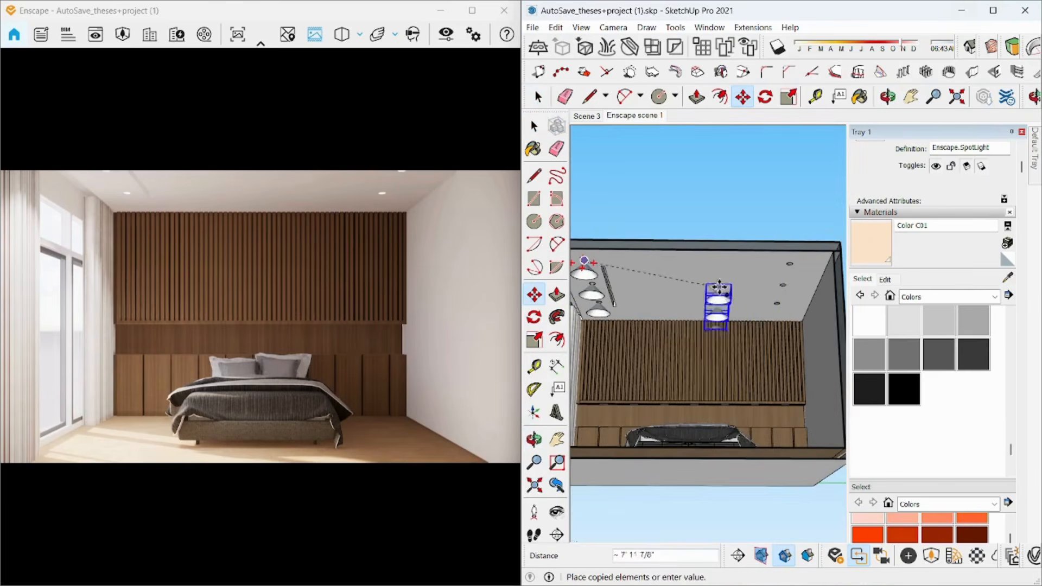
scroll(787, 266, "up", 6)
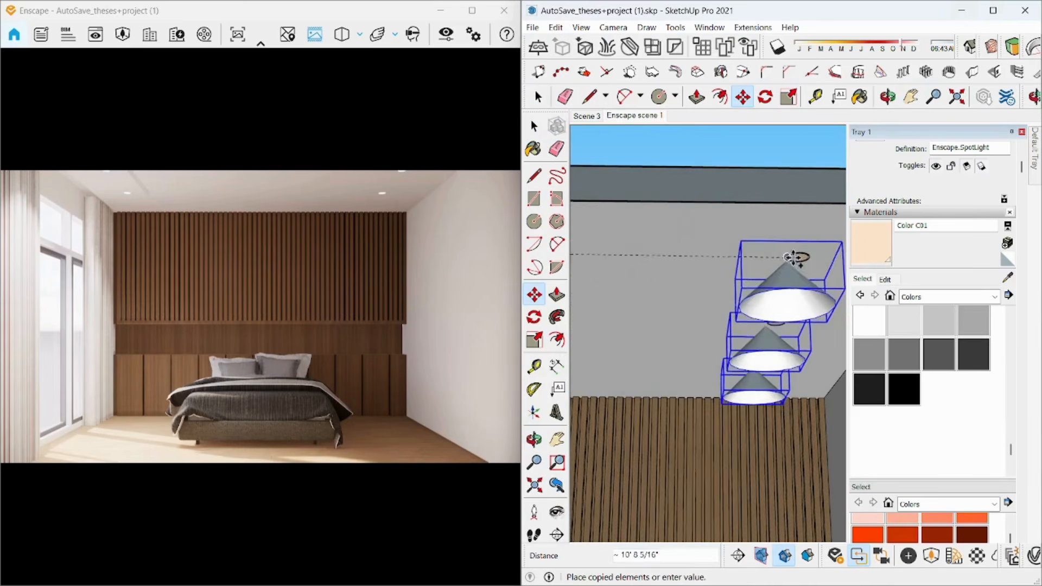
left_click(738, 307)
scroll(700, 336, "down", 6)
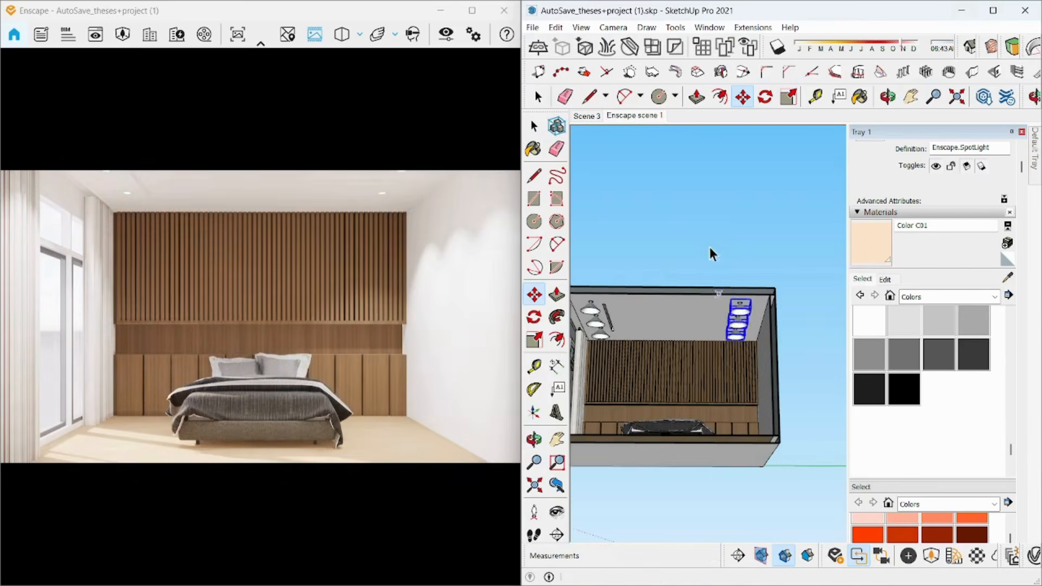
Draw a short vertical guide line down the wooden wall panel from the recess edge beneath the slatted panel
key("space")
mouse_move(698, 341)
middle_mouse_down()
mouse_move(661, 377)
mouse_move(719, 388)
middle_mouse_up()
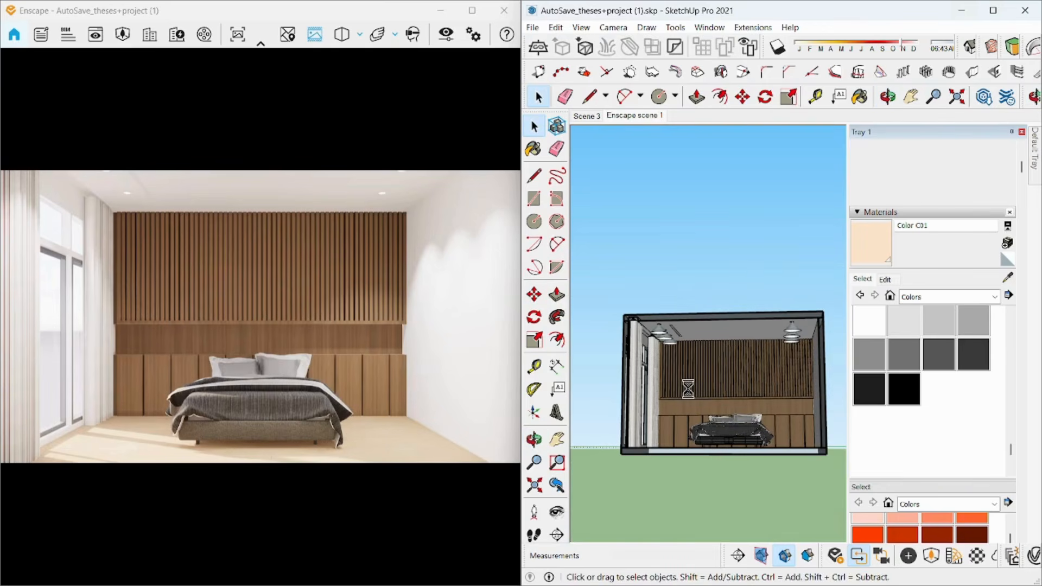
scroll(655, 427, "up", 10)
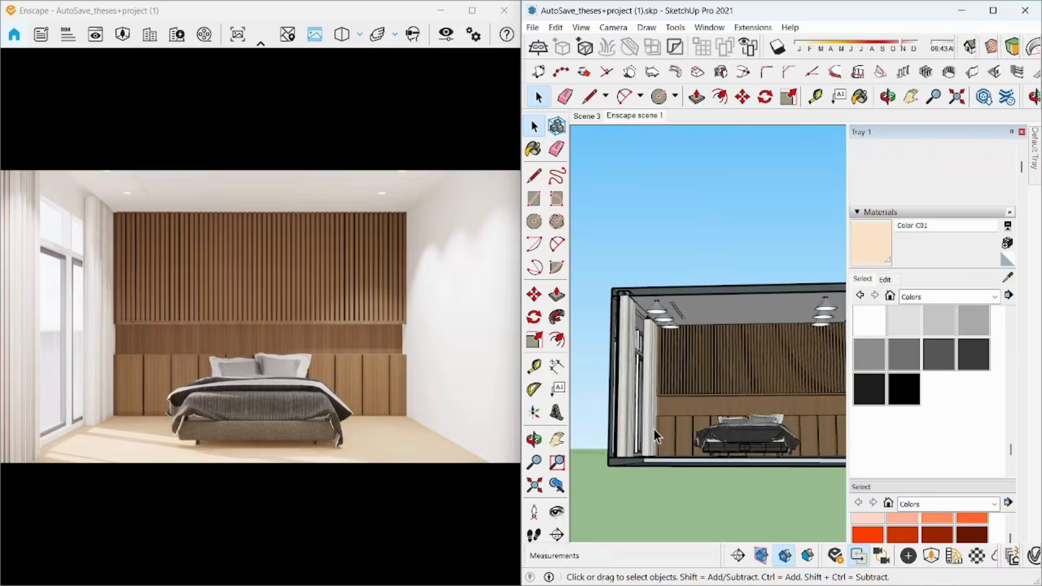
mouse_move(682, 365)
middle_mouse_down()
mouse_move(646, 331)
mouse_move(686, 342)
mouse_move(678, 331)
middle_mouse_up()
scroll(659, 287, "up", 3)
key("l")
left_click(666, 263)
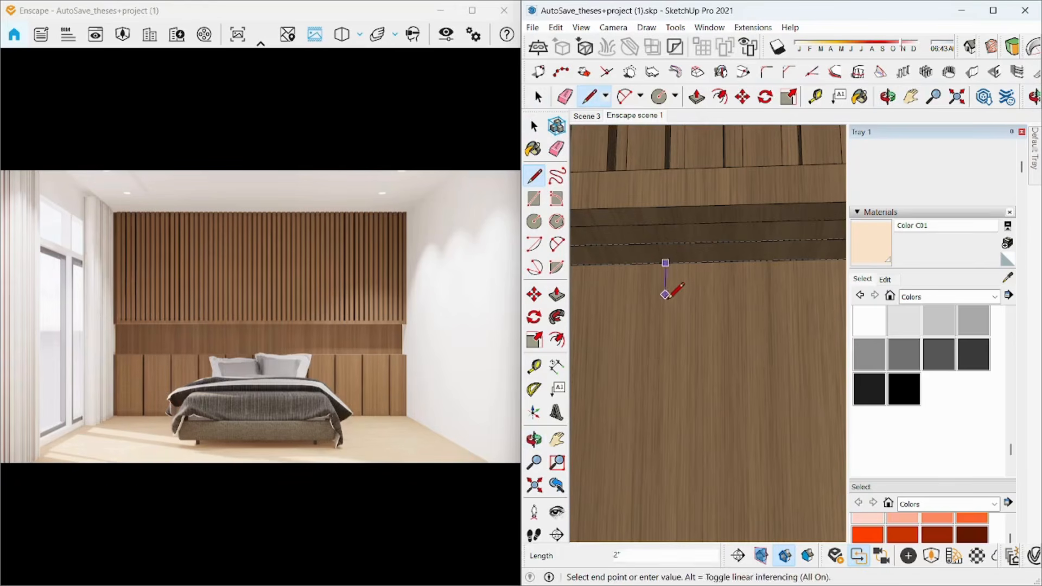
key("space")
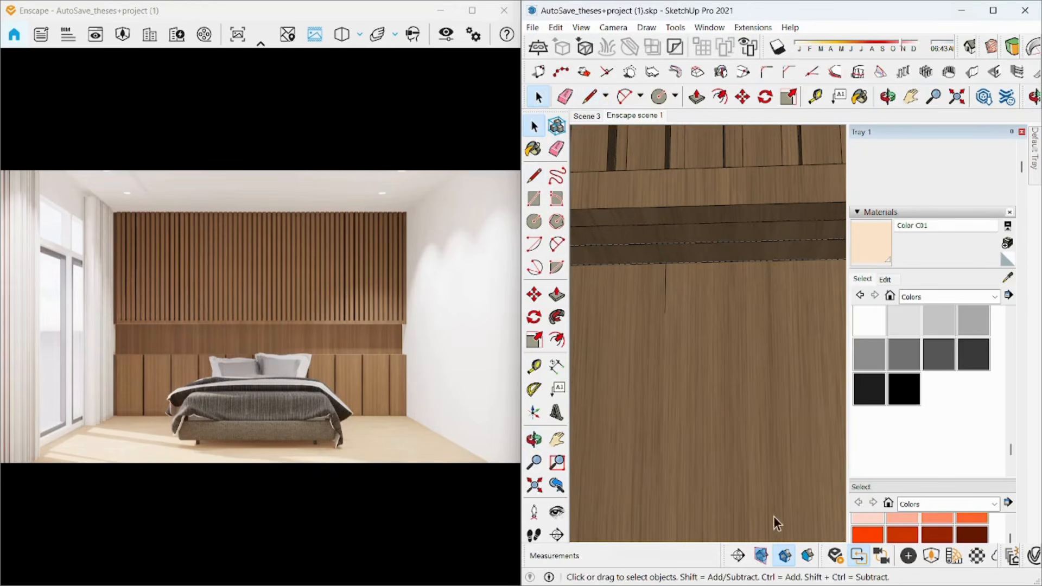
Place an Enscape rectangular light at the top of the guide line, aimed straight down along it
left_click(909, 555)
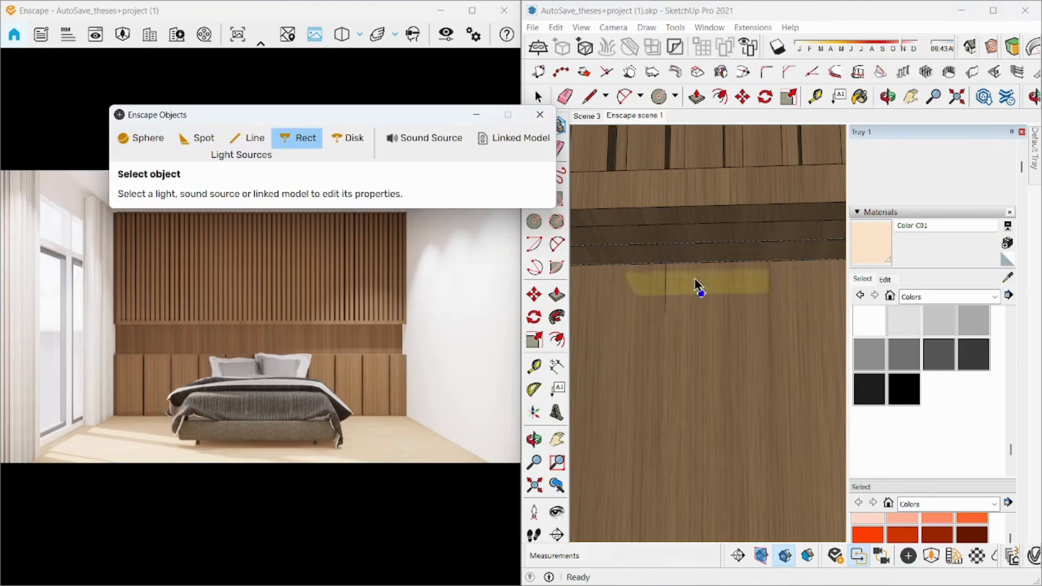
left_click(665, 264)
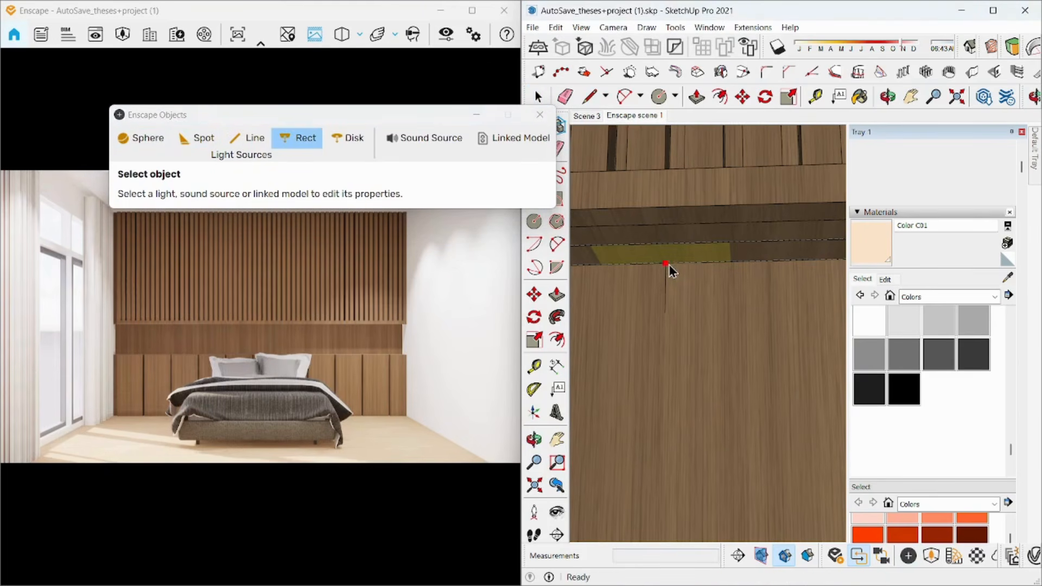
left_click(666, 313)
scroll(671, 327, "down", 5)
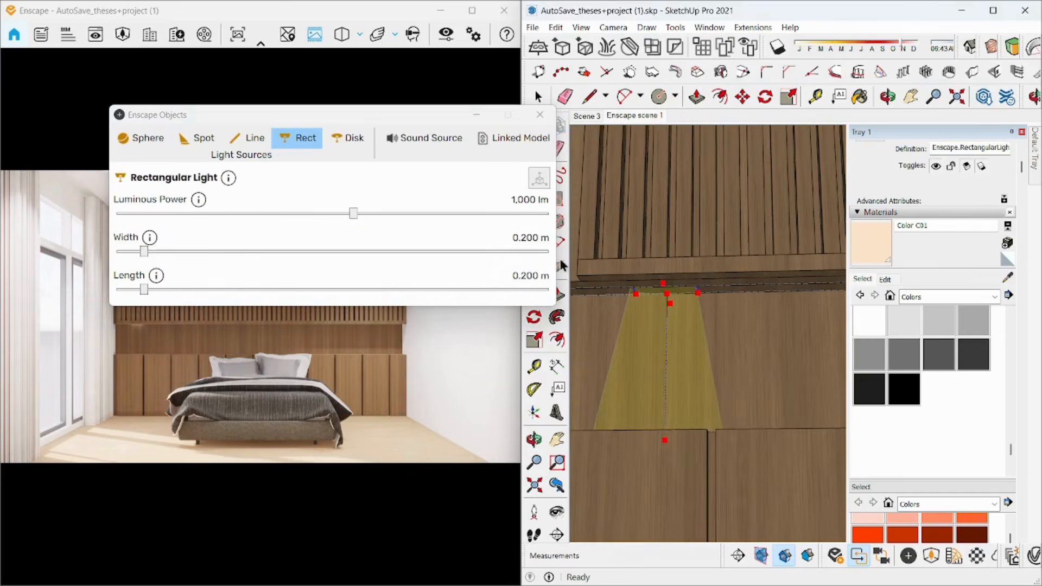
Set the rectangular light's width to 0.072 m and length to 0.320 m, and close the Enscape objects window
left_click_drag(142, 253, 125, 250)
left_click_drag(141, 288, 163, 298)
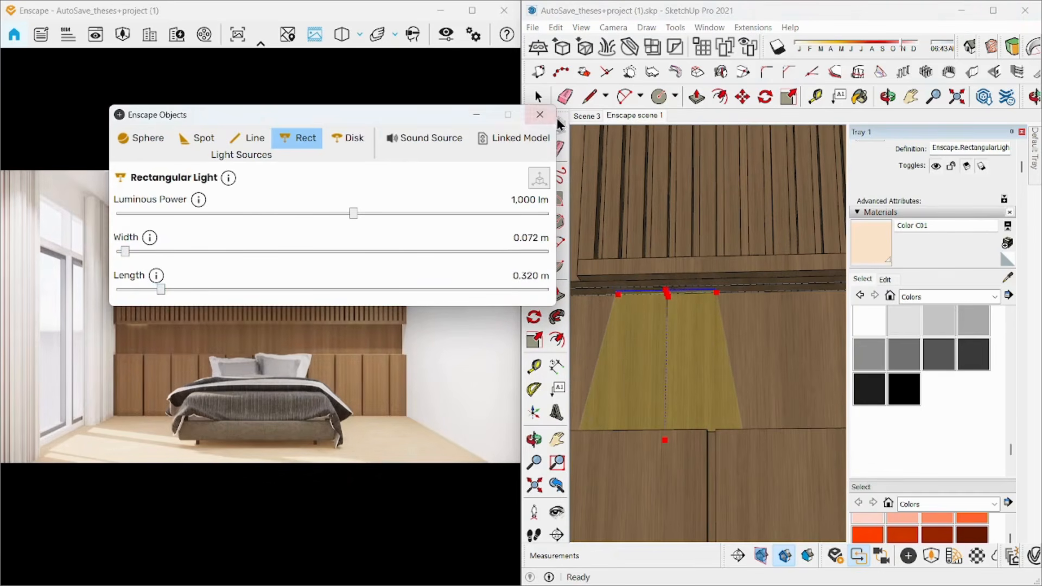
left_click(543, 115)
Move the rectangular light by its corner to the curtain-side end of the recess beneath the slatted panel
middle_click_drag(671, 262, 725, 315)
scroll(728, 317, "up", 3)
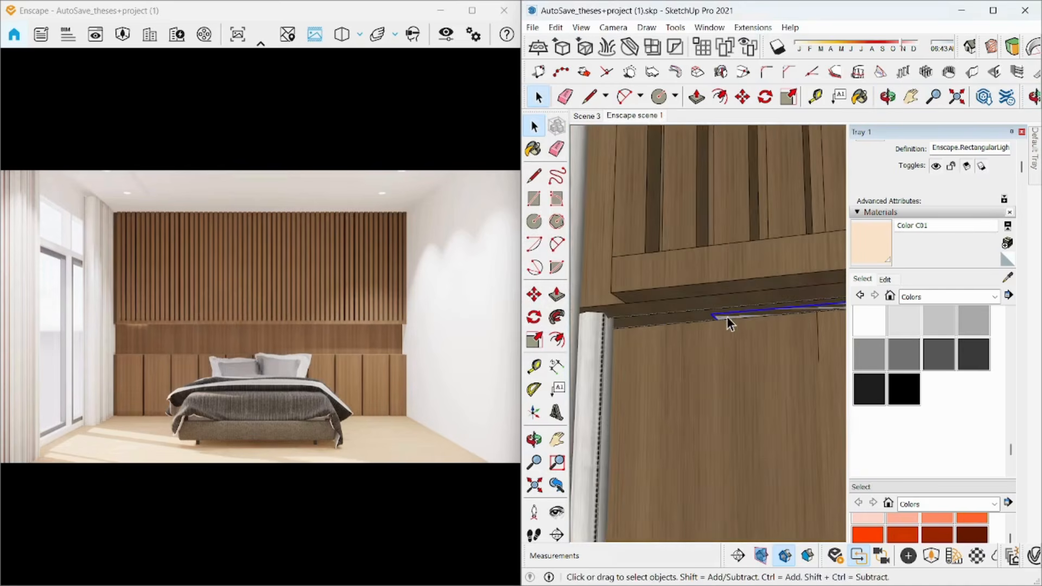
scroll(727, 317, "up", 3)
key("m")
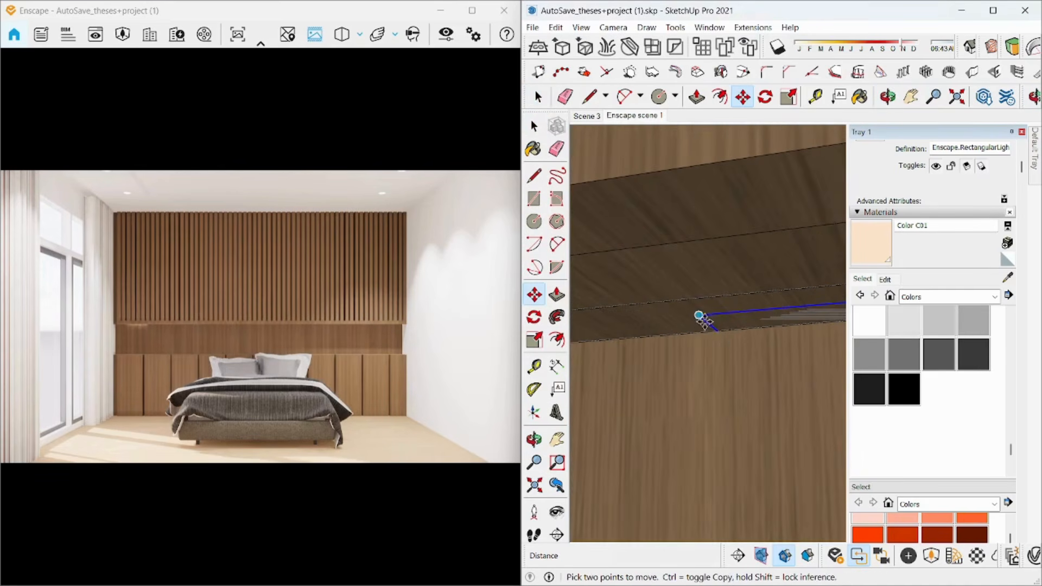
left_click(700, 317)
scroll(706, 319, "down", 4)
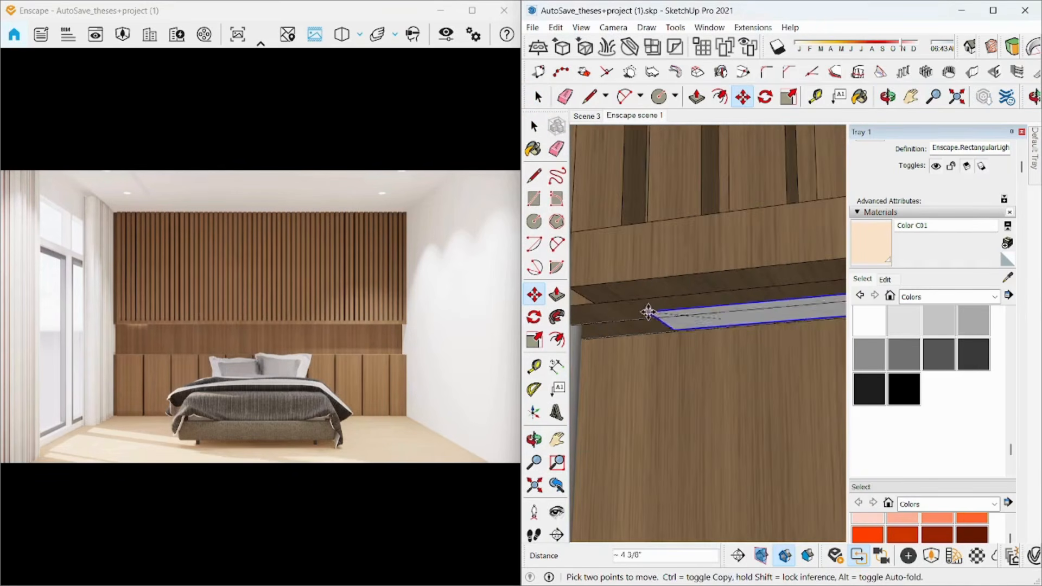
left_click(597, 323)
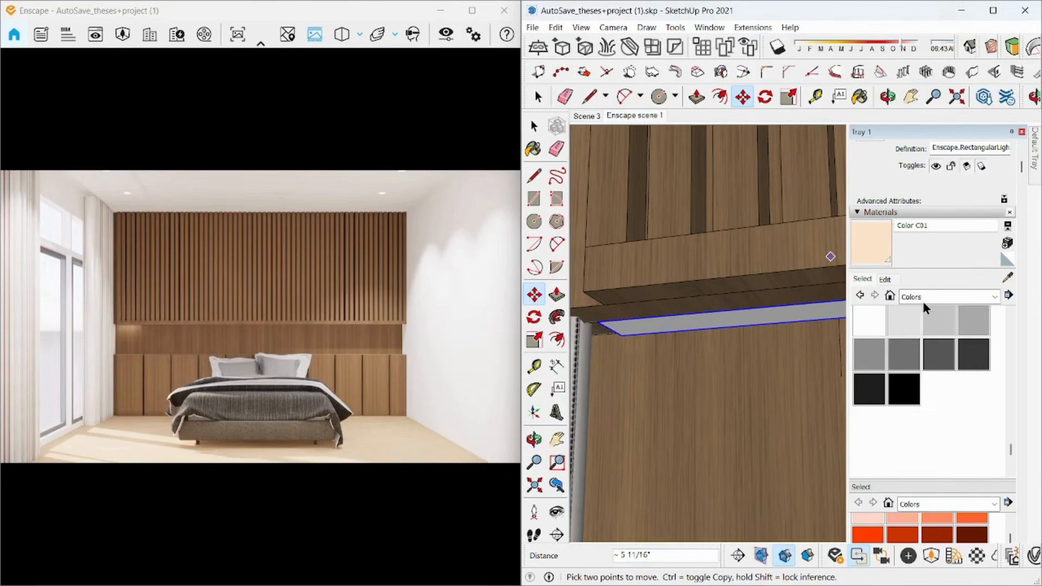
Paint the rectangular light with the orange Color C03 material
scroll(920, 333, "down", 15)
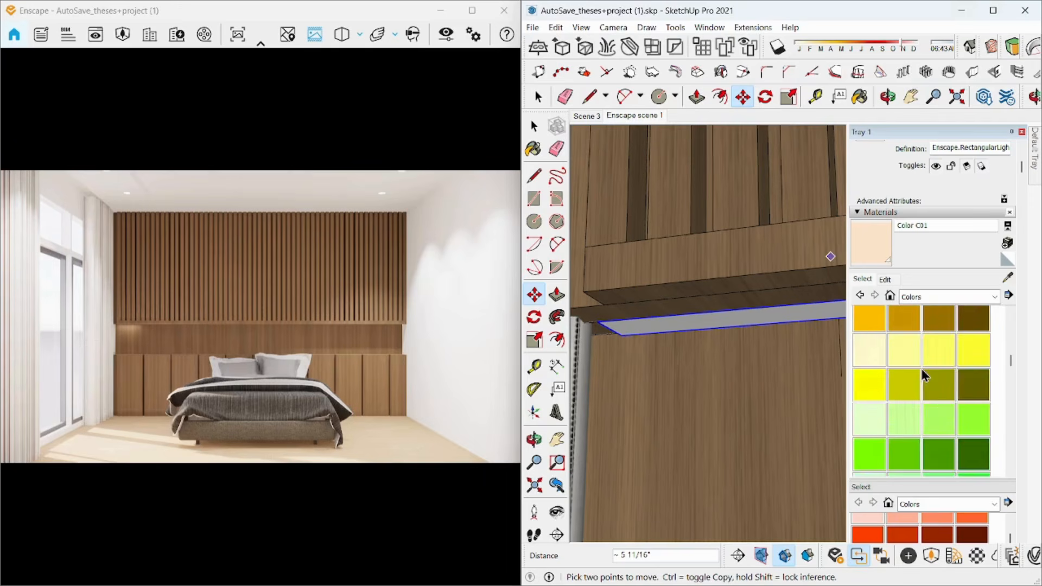
scroll(921, 369, "up", 3)
left_click(945, 341)
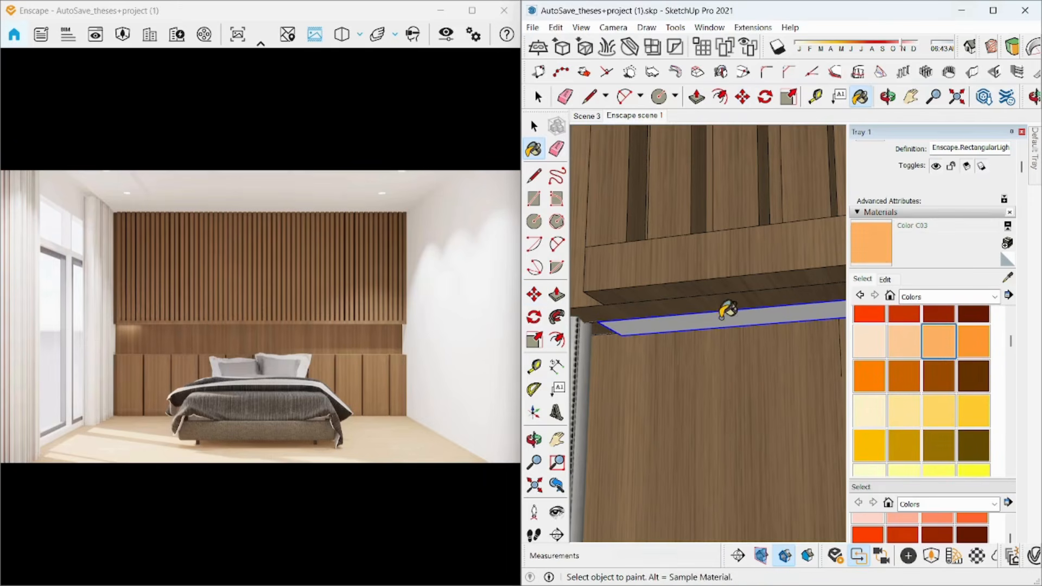
left_click(721, 319)
scroll(707, 329, "down", 4)
scroll(614, 320, "up", 6)
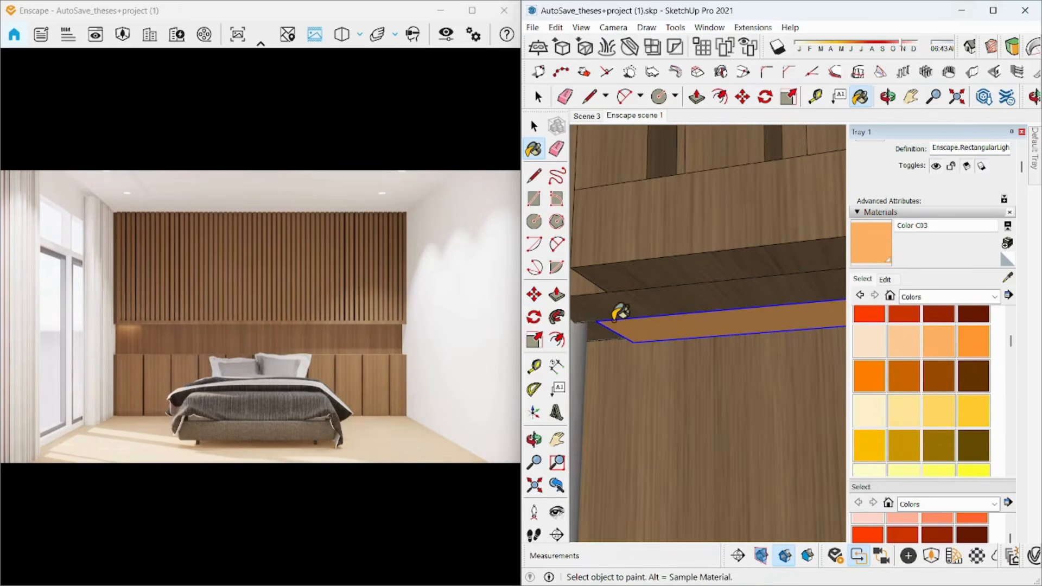
Copy the rectangular light end to end along the recess and repeat the copy with *24
key("m")
key("ctrl")
left_click(598, 319)
scroll(597, 320, "down", 3)
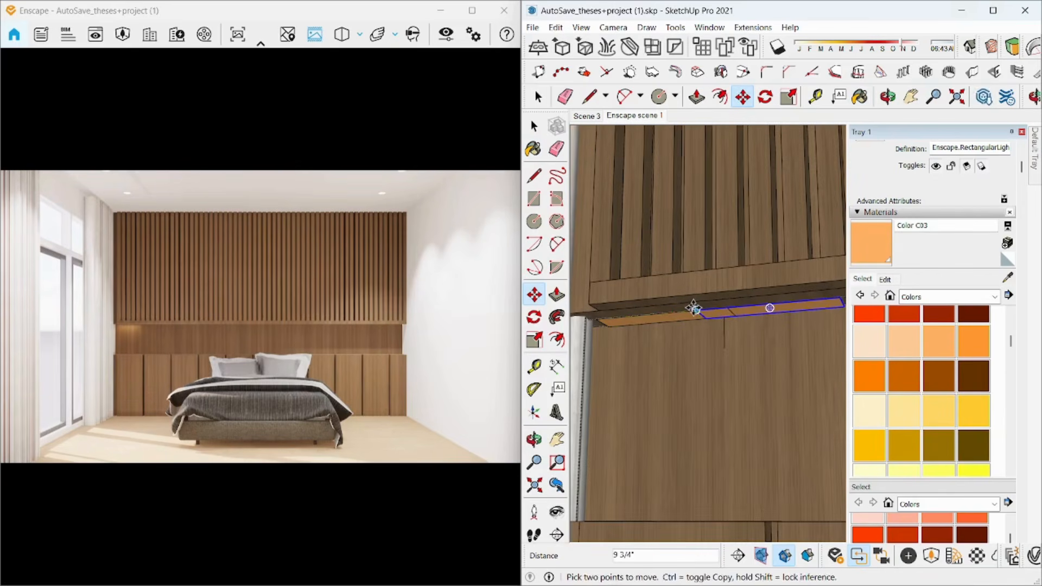
scroll(682, 310, "down", 8)
middle_click_drag(681, 309, 780, 383)
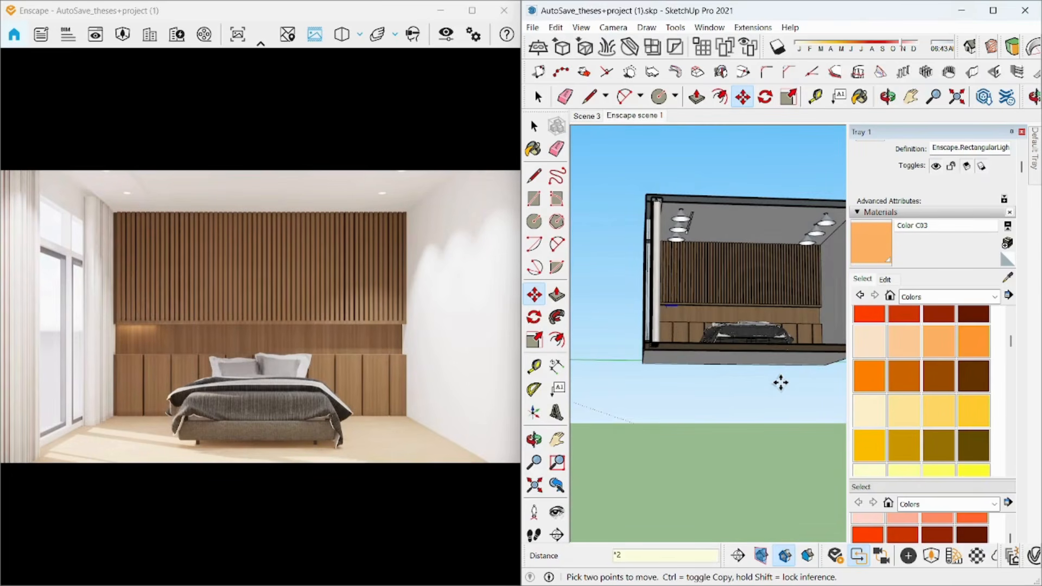
type("*24")
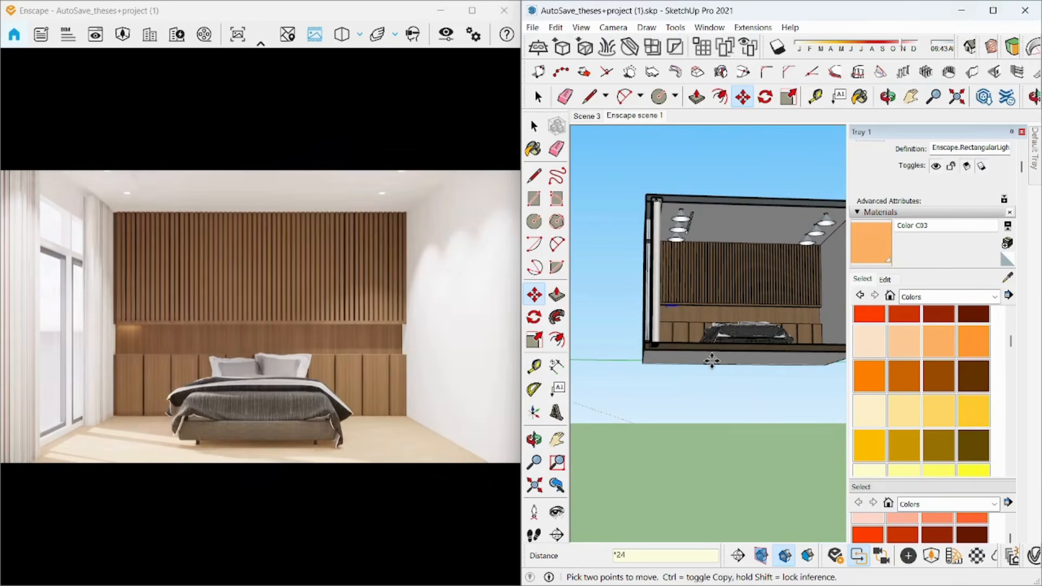
key("Return")
scroll(633, 372, "down", 4)
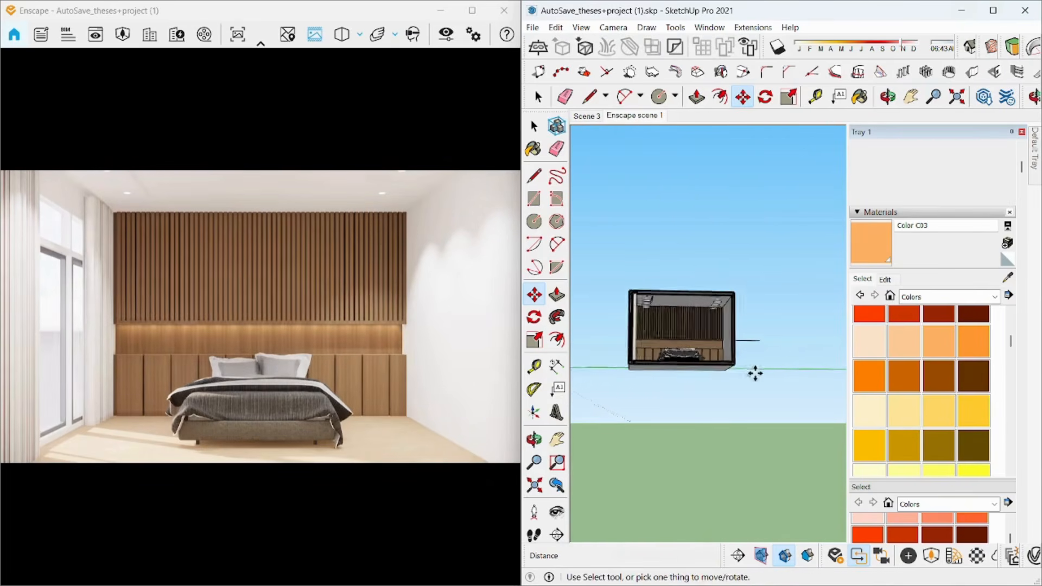
Delete the surplus rectangular lights that extend past the plain side wall
scroll(755, 373, "up", 5)
key("space")
left_click_drag(781, 349, 702, 295)
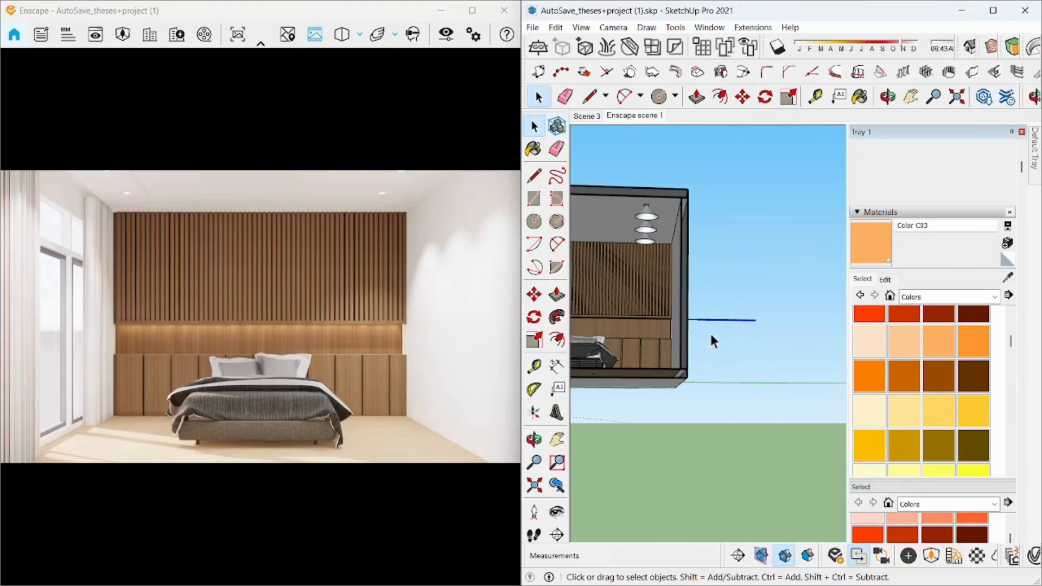
key("Delete")
scroll(709, 331, "up", 2)
left_click_drag(708, 330, 684, 304)
key("Delete")
Select the remaining row of rectangular lights beneath the slatted panel and make them a group
mouse_move(686, 321)
middle_mouse_down()
mouse_move(645, 330)
mouse_move(692, 330)
middle_mouse_up()
scroll(711, 334, "down", 3)
middle_click_drag(649, 363, 750, 425, "shift")
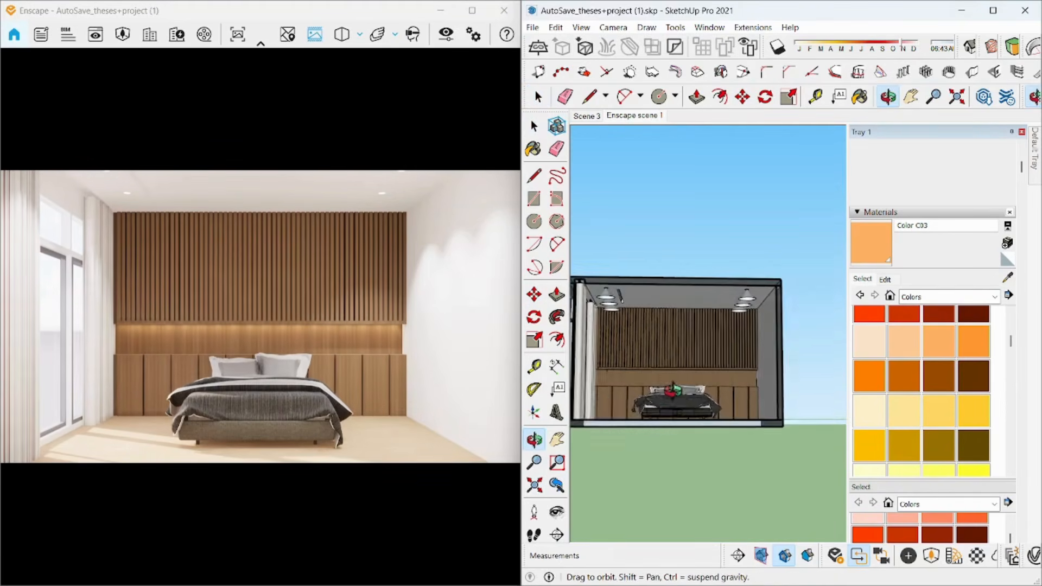
scroll(627, 408, "up", 8)
mouse_move(624, 326)
middle_mouse_down()
mouse_move(605, 267)
mouse_move(632, 273)
middle_mouse_up()
scroll(631, 273, "up", 1)
scroll(631, 272, "down", 6)
mouse_move(665, 307)
middle_mouse_down("shift")
mouse_move(716, 314)
mouse_move(628, 310)
middle_mouse_up("shift")
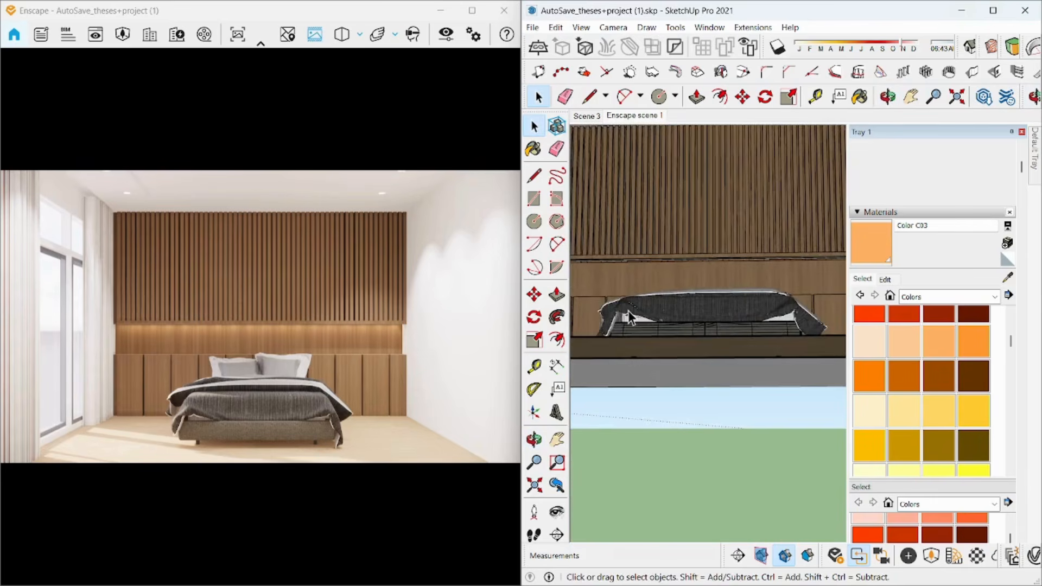
scroll(627, 311, "down", 3)
middle_click_drag(644, 271, 672, 278, "shift")
scroll(613, 275, "down", 3)
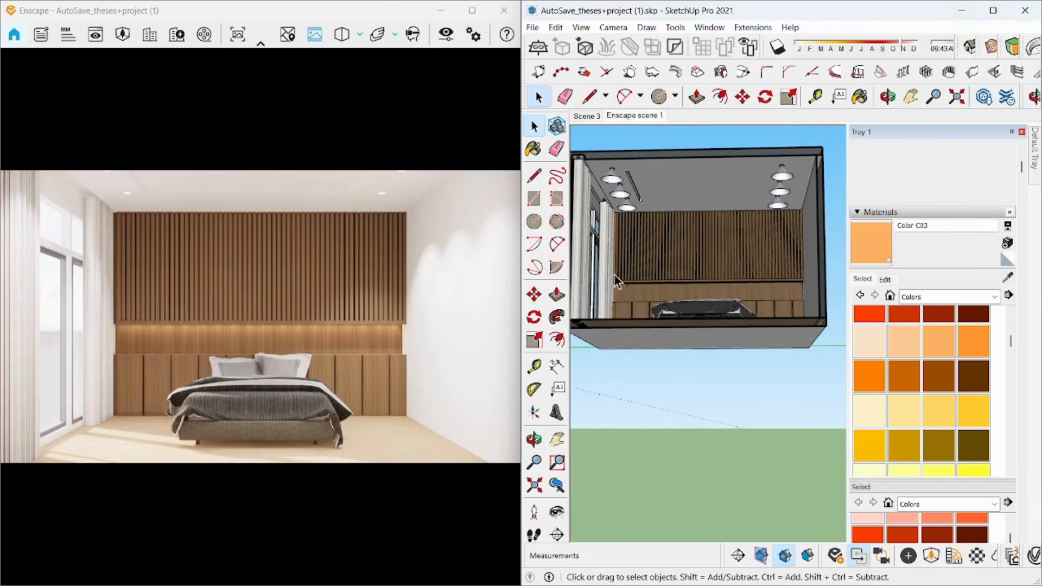
scroll(662, 300, "up", 6)
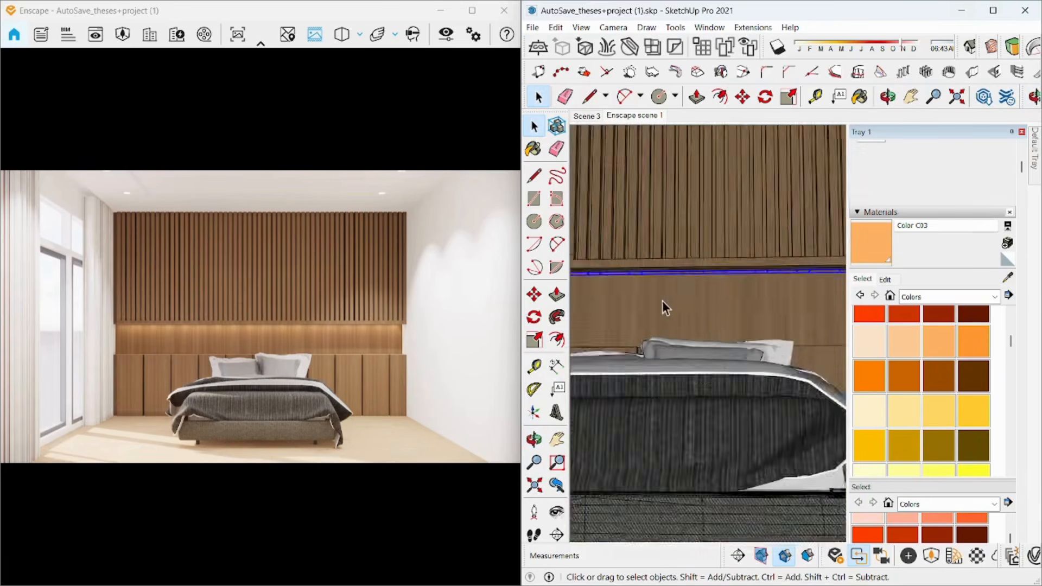
right_click(648, 250)
left_click(708, 377)
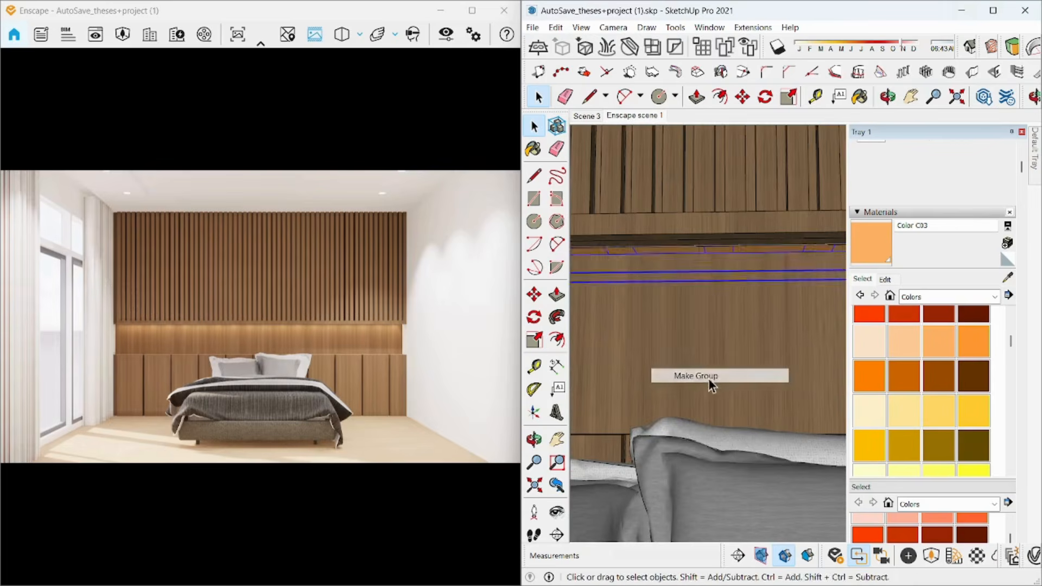
Rotate the grouped strip lights about their curtain-side end to tilt them within the recess
scroll(746, 374, "down", 6)
mouse_move(744, 374)
middle_mouse_down()
mouse_move(705, 377)
mouse_move(747, 409)
middle_mouse_up()
scroll(747, 353, "up", 5)
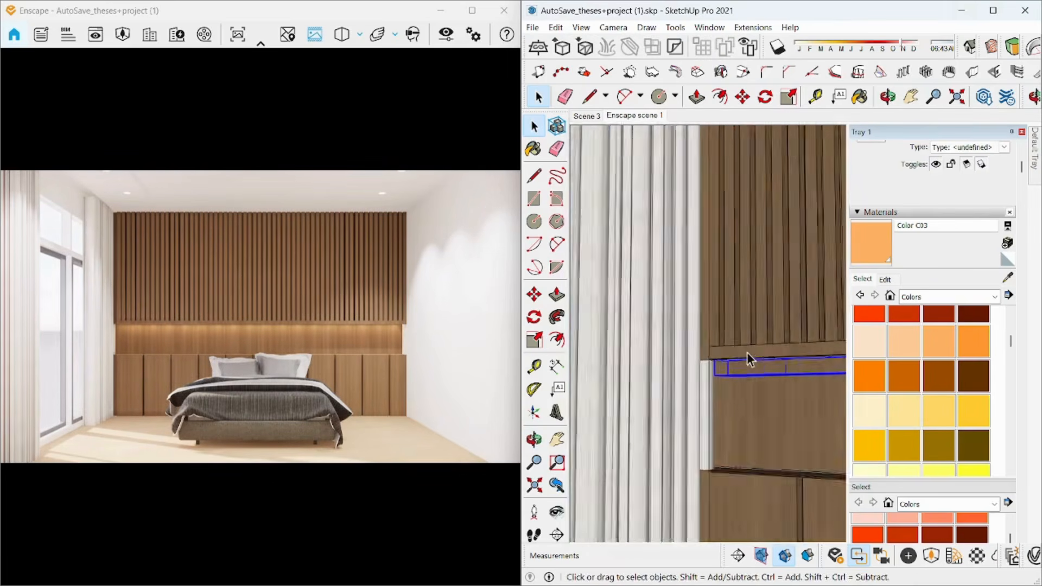
mouse_move(747, 353)
middle_mouse_down()
mouse_move(700, 372)
mouse_move(709, 373)
middle_mouse_up()
scroll(709, 372, "up", 4)
key("q")
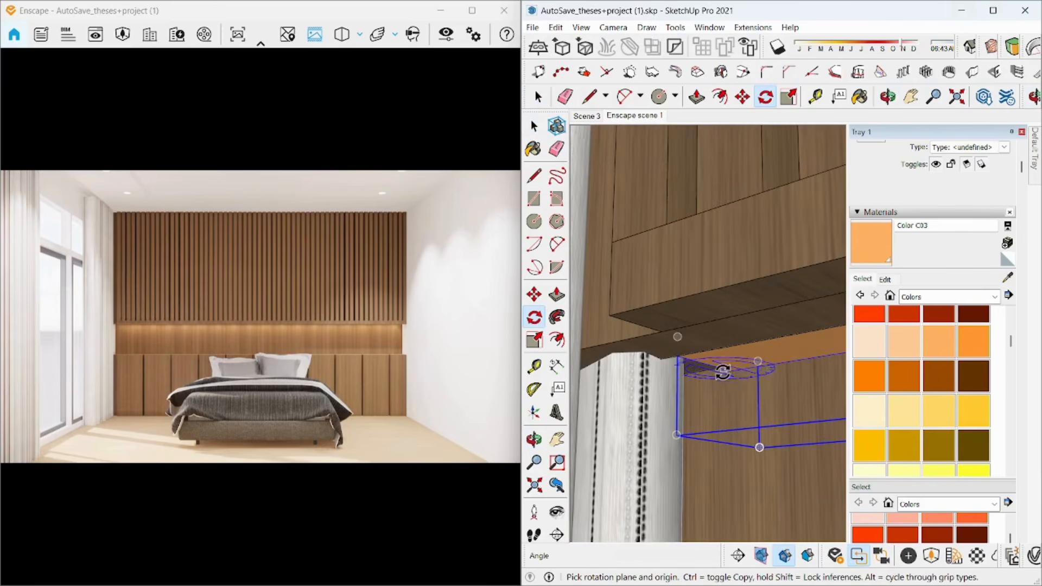
left_click(685, 357)
left_click(684, 373)
scroll(731, 347, "down", 3)
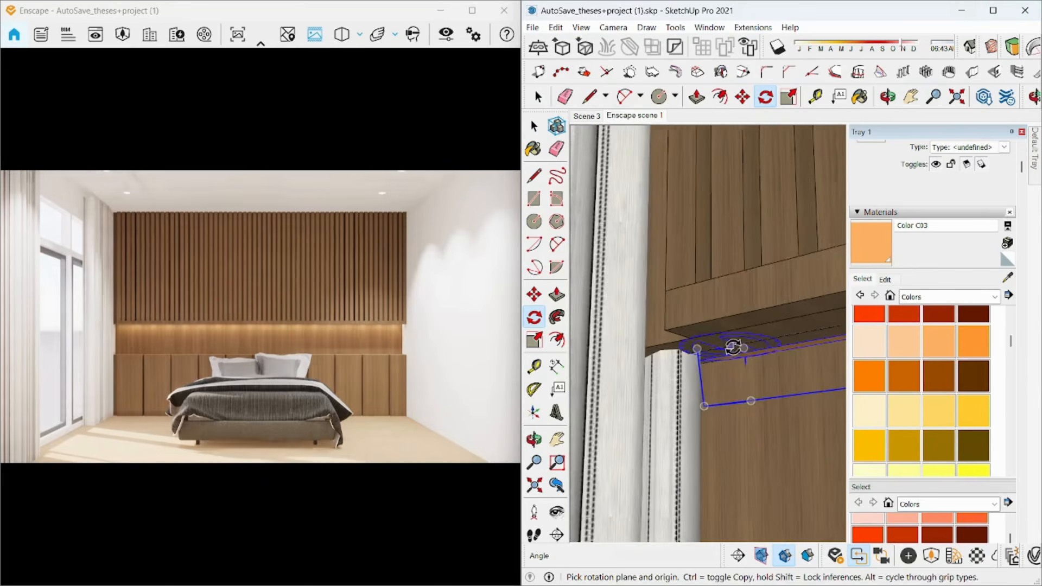
scroll(730, 350, "down", 10)
key("space")
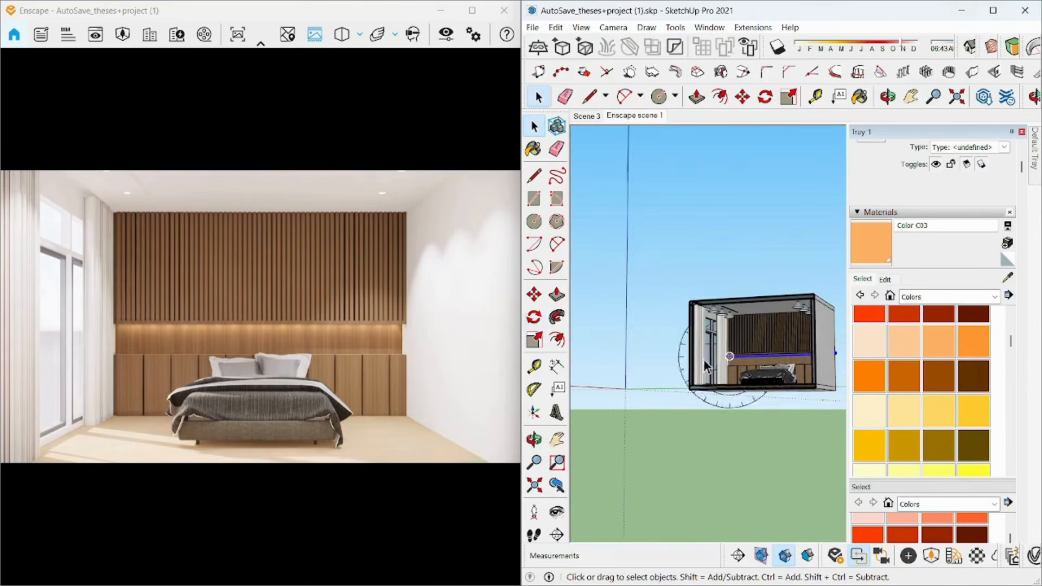
Open the light group, set a rectangular light's luminous power to 1,912 lm, and close the Enscape objects window
mouse_move(689, 354)
middle_mouse_down()
mouse_move(685, 393)
mouse_move(761, 344)
middle_mouse_up()
scroll(706, 364, "up", 8)
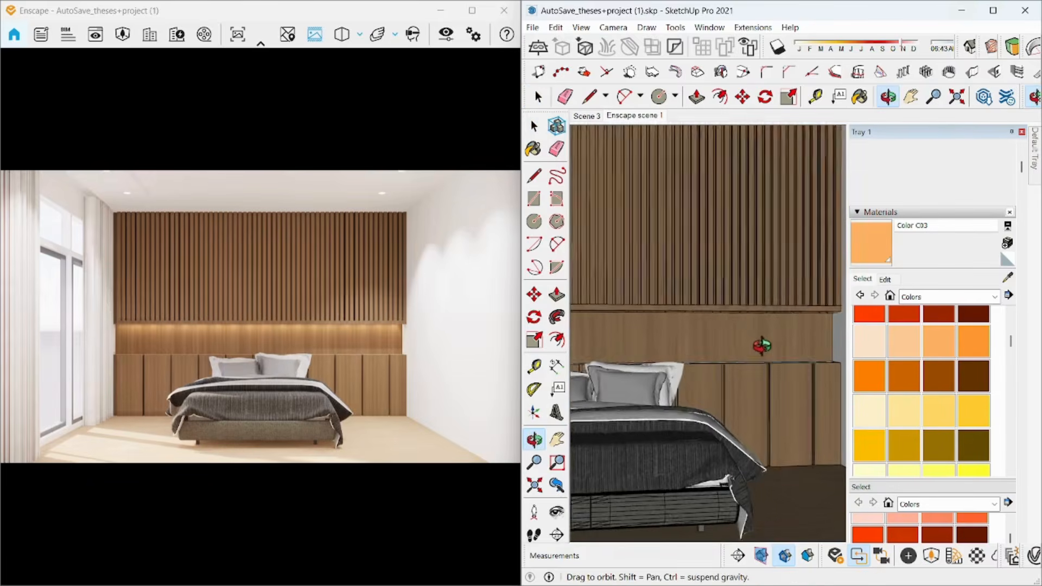
scroll(750, 305, "up", 4)
scroll(749, 302, "up", 4)
double_click(753, 292)
left_click(753, 292)
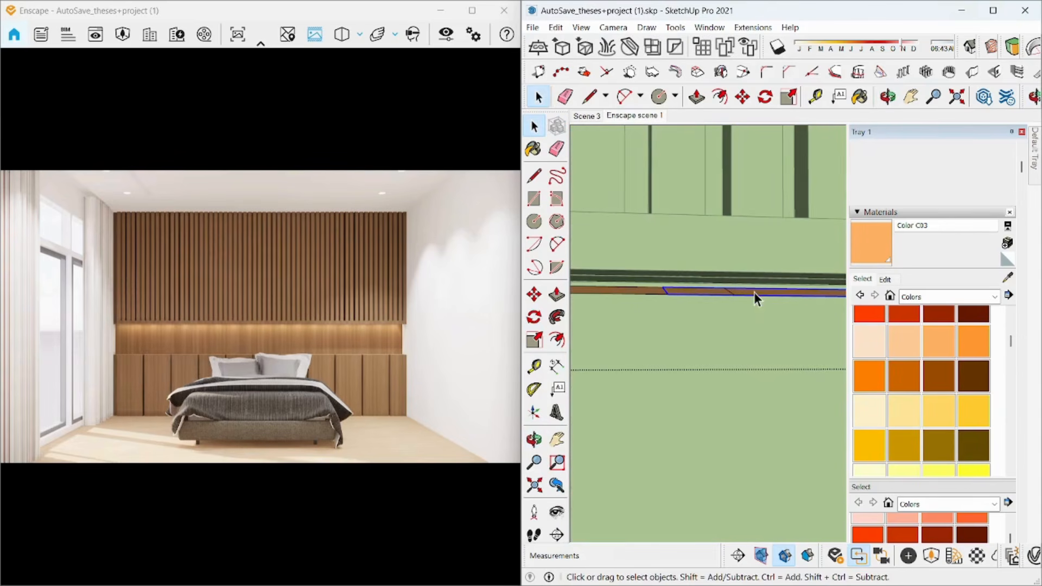
left_click(909, 556)
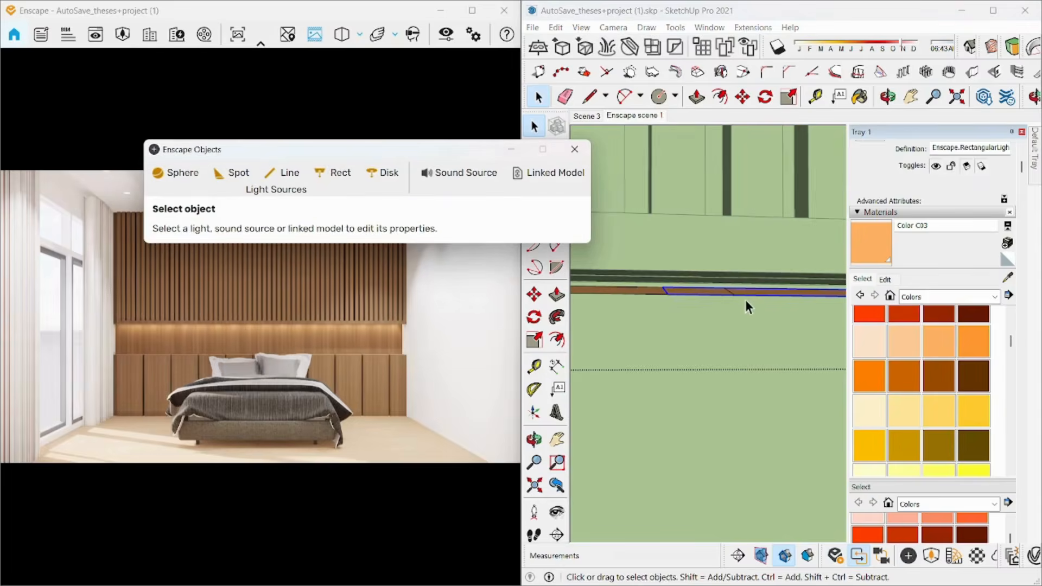
left_click(745, 297)
left_click_drag(388, 248, 409, 248)
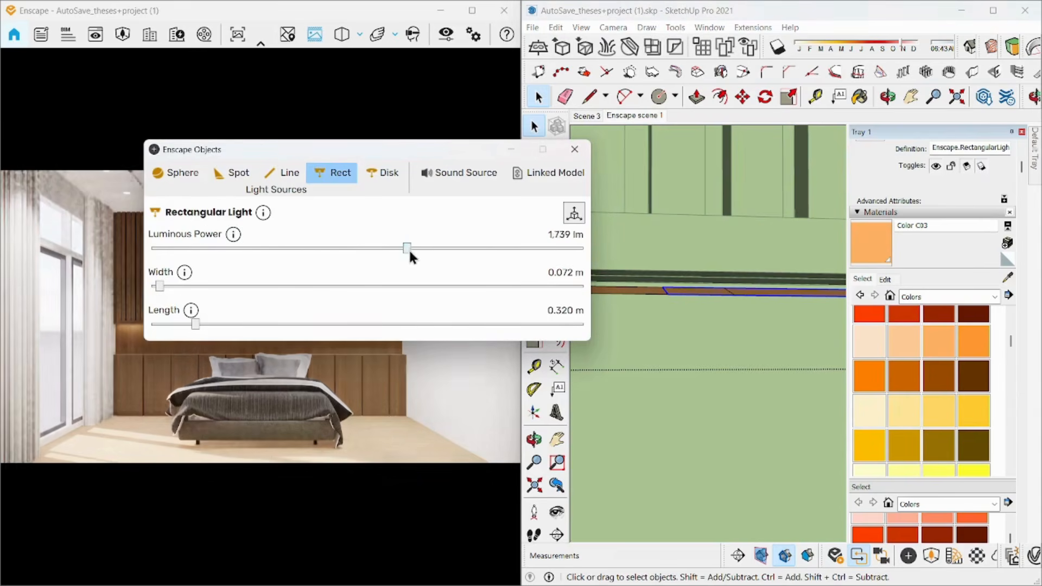
left_click_drag(344, 147, 595, 150)
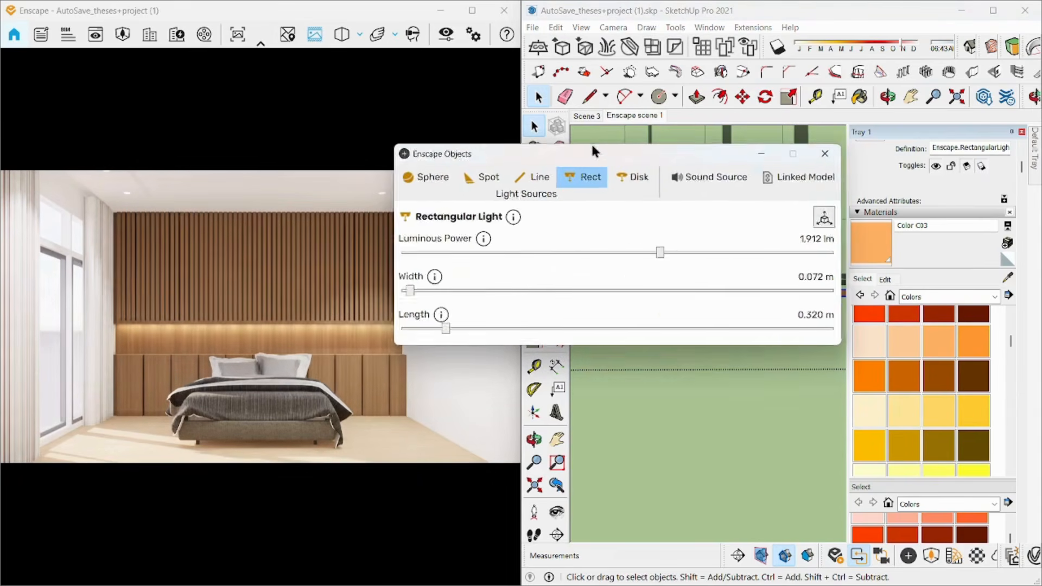
left_click(828, 156)
scroll(766, 383, "down", 10)
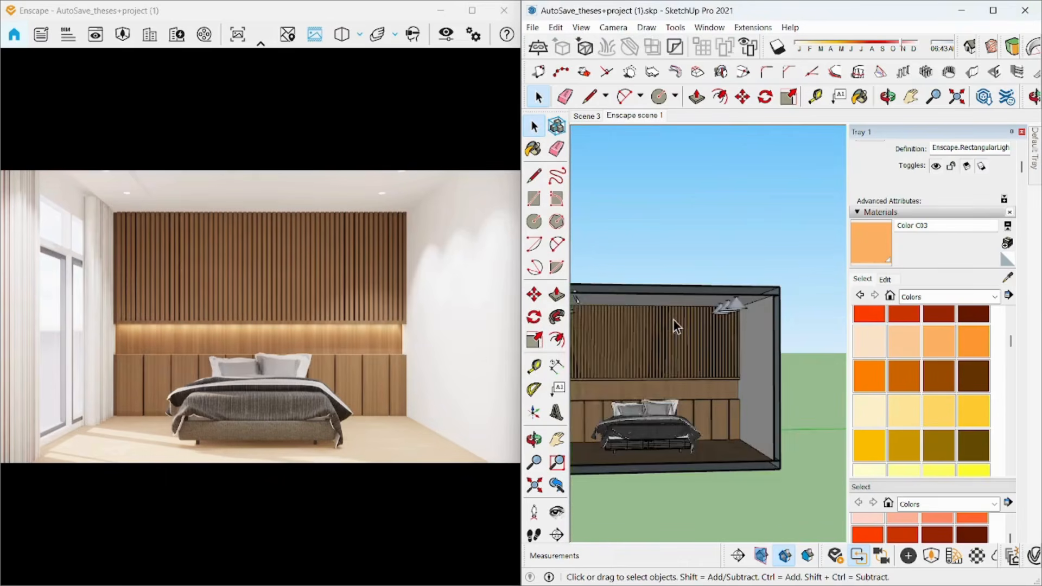
scroll(673, 320, "down", 3)
middle_click_drag(711, 385, 689, 426)
scroll(709, 397, "up", 4)
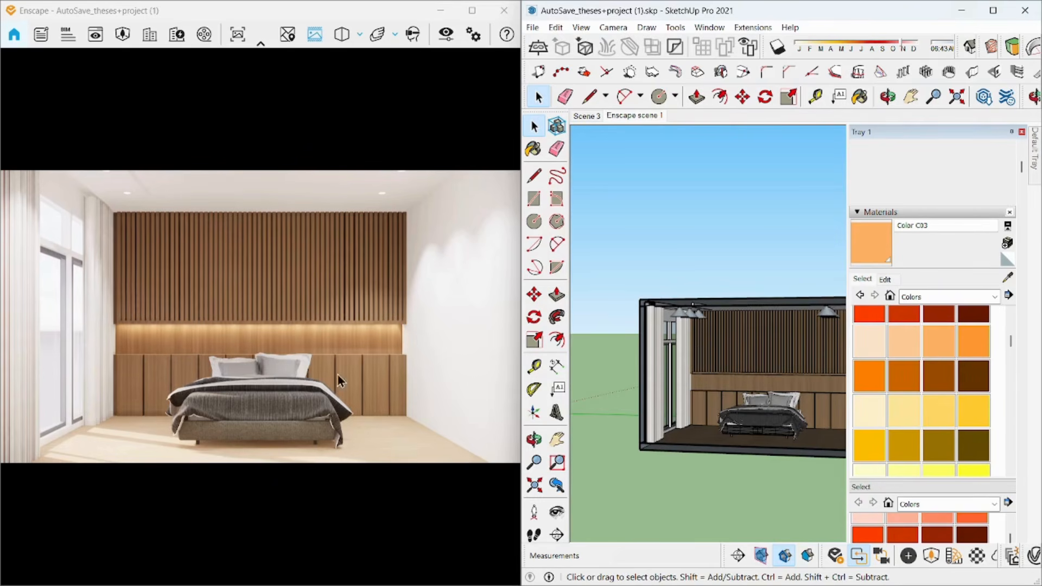
middle_click_drag(592, 358, 600, 354)
scroll(720, 400, "up", 10)
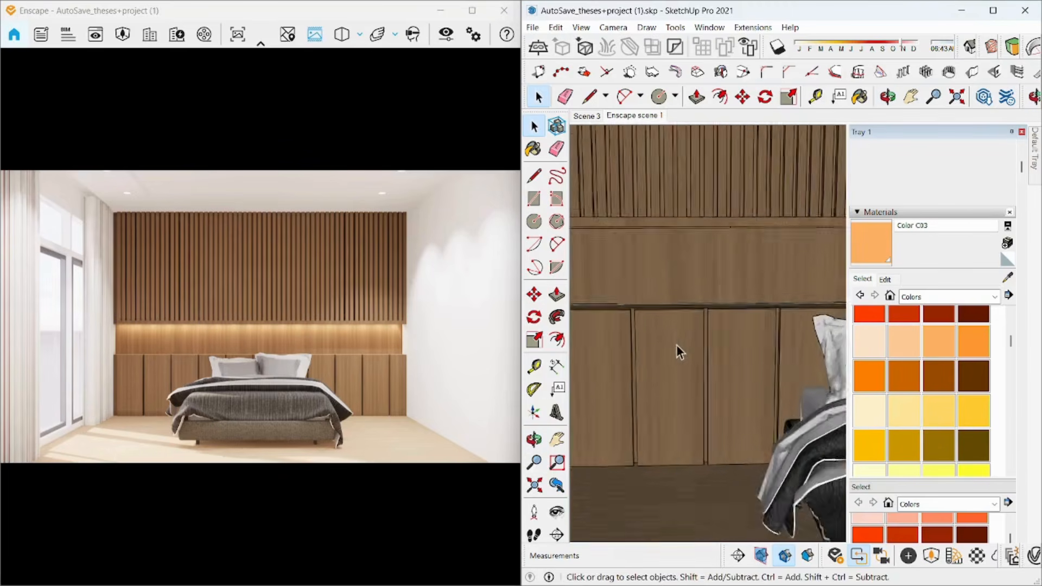
scroll(678, 343, "down", 8)
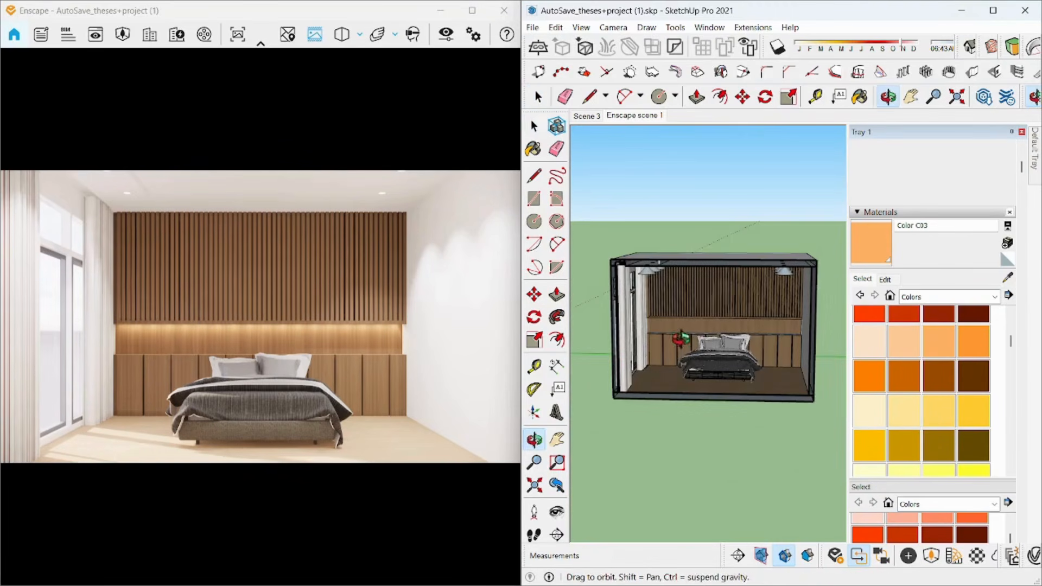
middle_click_drag(682, 339, 688, 337)
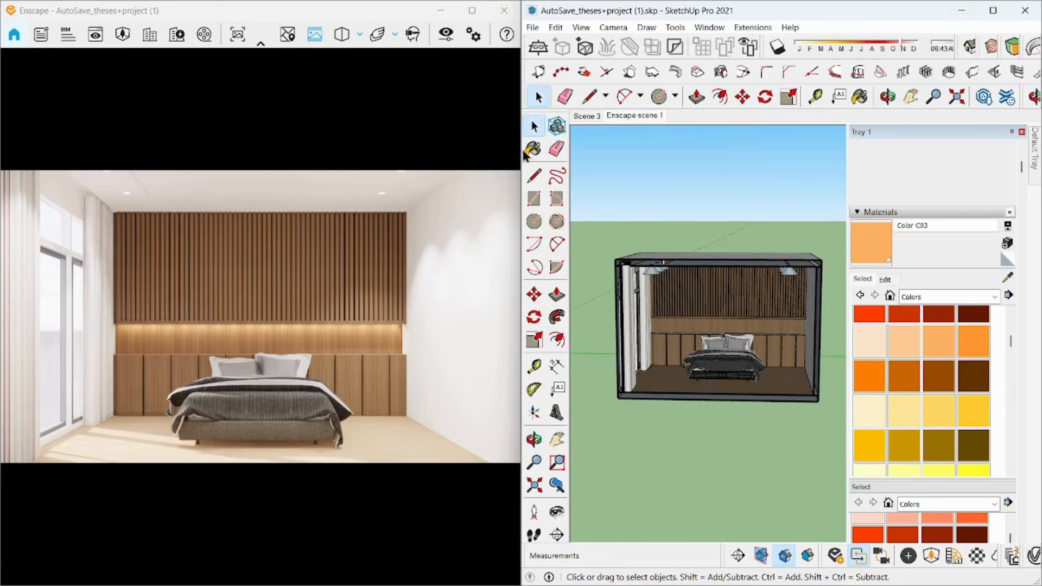
Turn on Auto Exposure in the Enscape visual settings and close the settings window
left_click(446, 34)
mouse_move(184, 38)
left_mouse_down()
mouse_move(308, 78)
mouse_move(544, 82)
left_mouse_up()
left_click(453, 308)
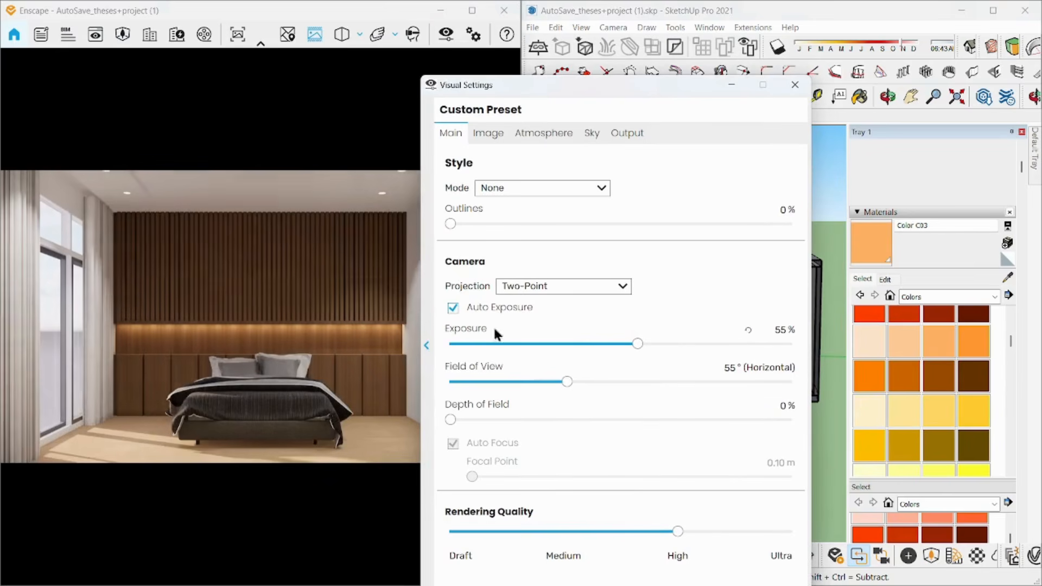
left_click(795, 85)
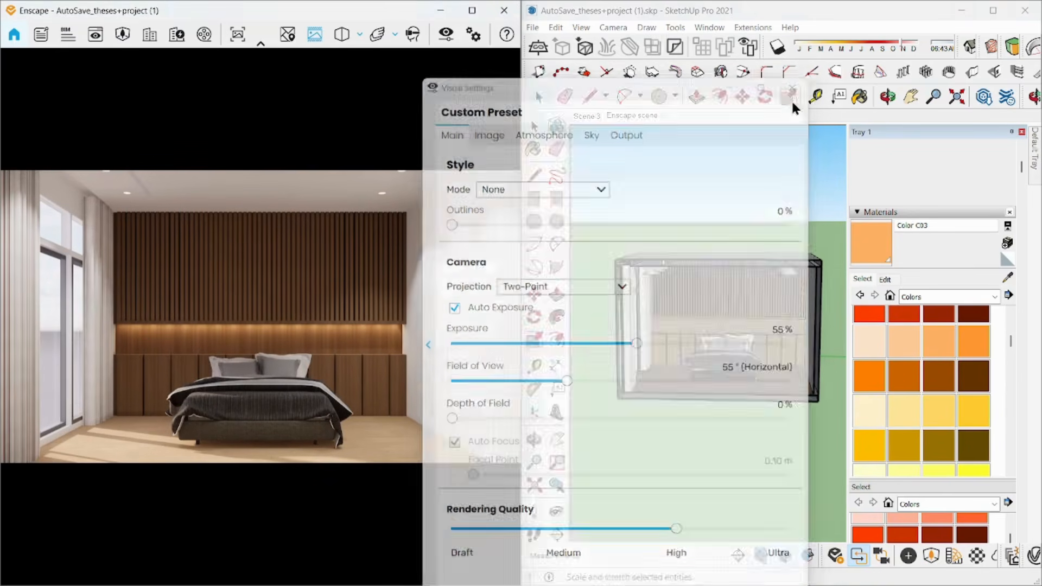
Draw a short guide line on the ground outside the window and place an Enscape spotlight at it
mouse_move(639, 345)
middle_mouse_down()
mouse_move(698, 386)
mouse_move(783, 395)
mouse_move(744, 435)
mouse_move(711, 413)
middle_mouse_up()
scroll(698, 389, "up", 8)
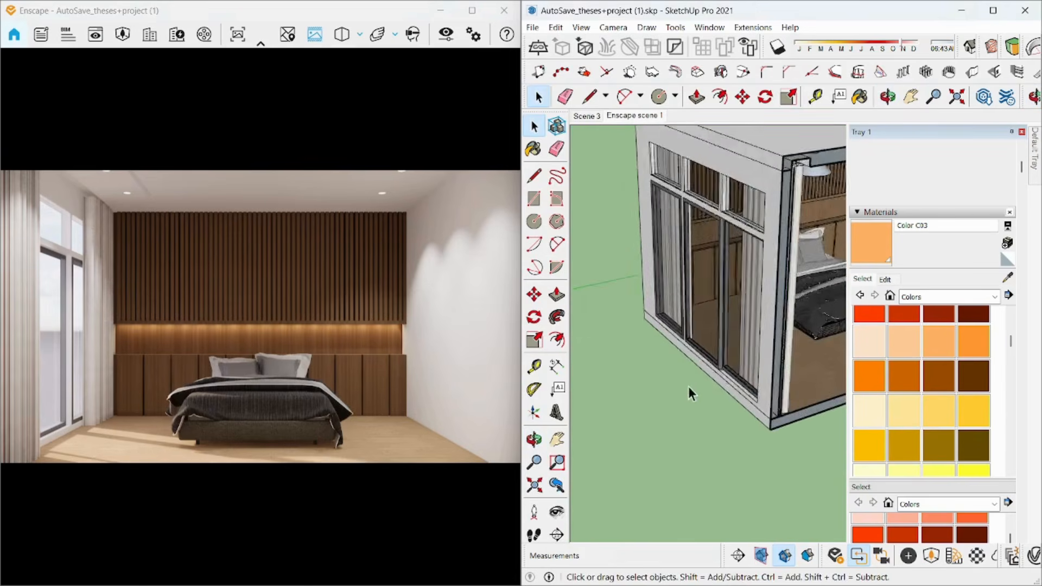
key("l")
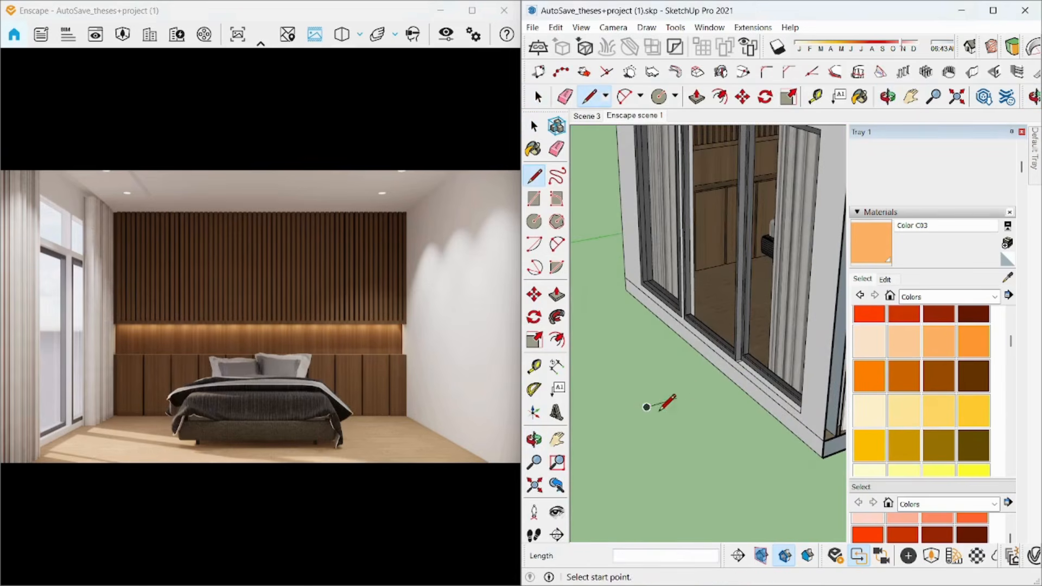
key("space")
left_click(903, 557)
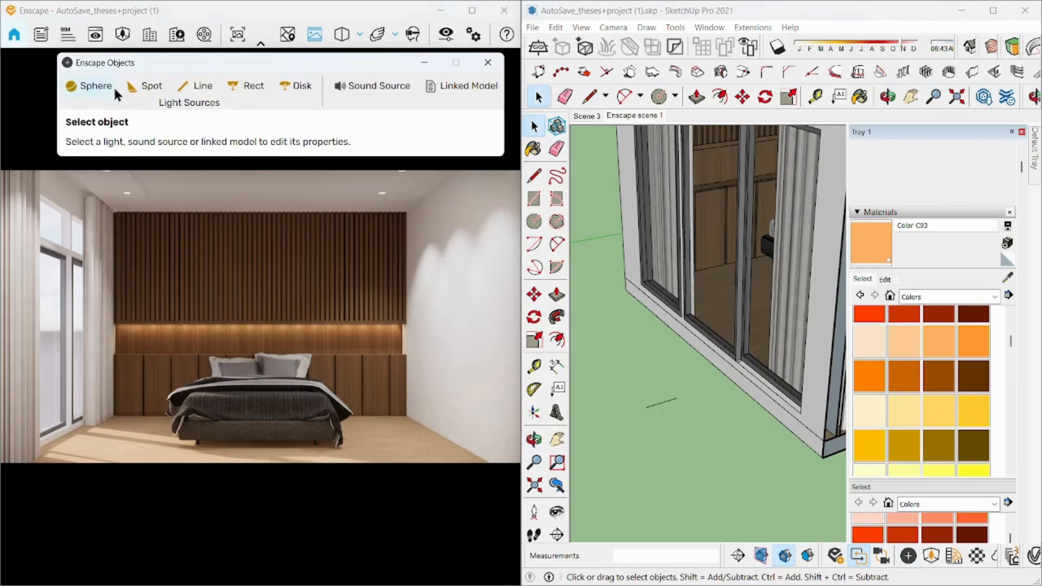
left_click(652, 412)
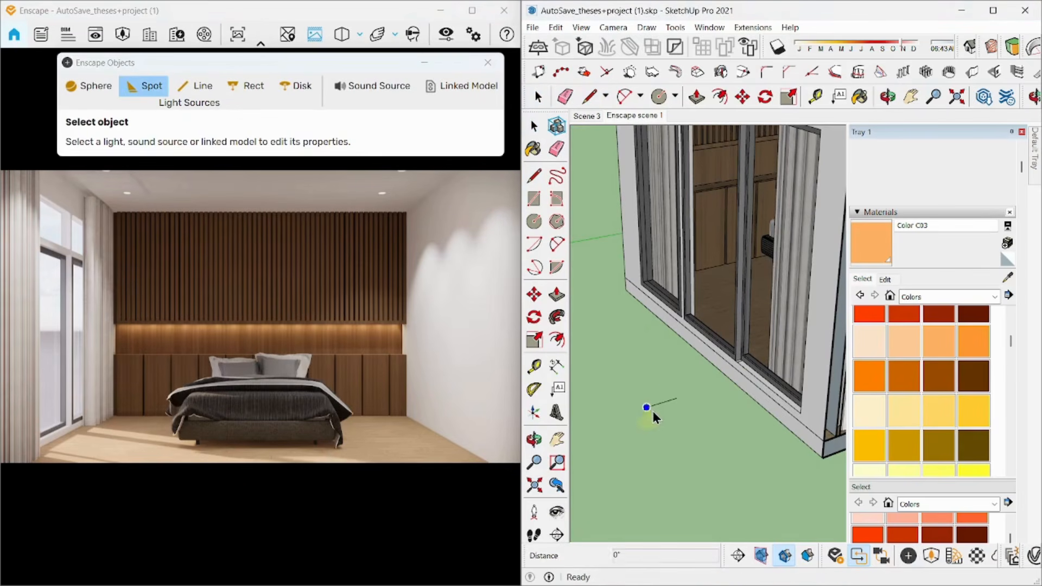
left_click(679, 400)
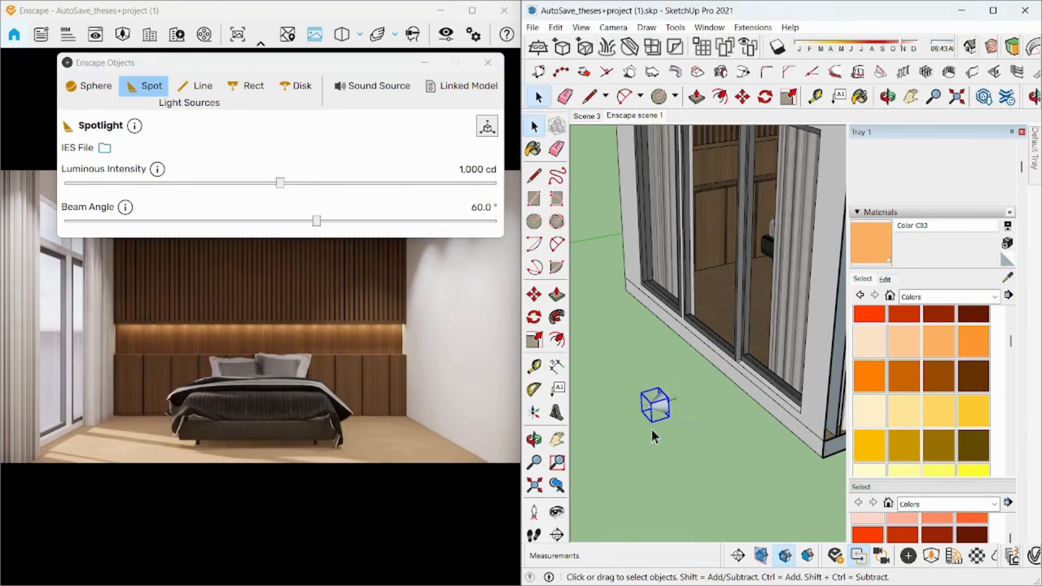
Erase the short guide line next to the new spotlight
middle_click_drag(651, 429, 728, 443)
scroll(727, 442, "up", 3)
scroll(755, 397, "up", 3)
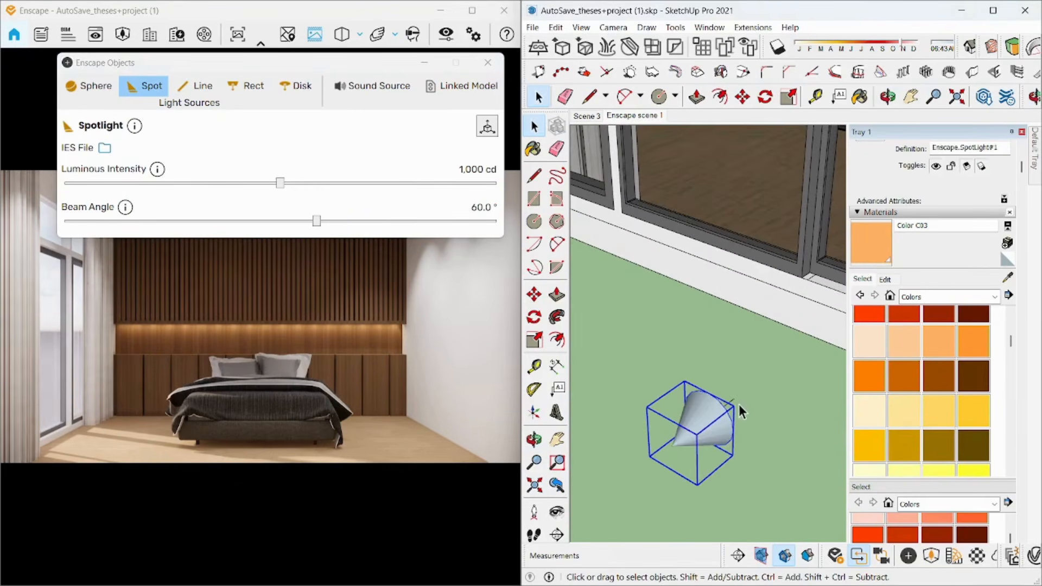
key("e")
scroll(713, 406, "down", 2)
scroll(712, 406, "up", 2)
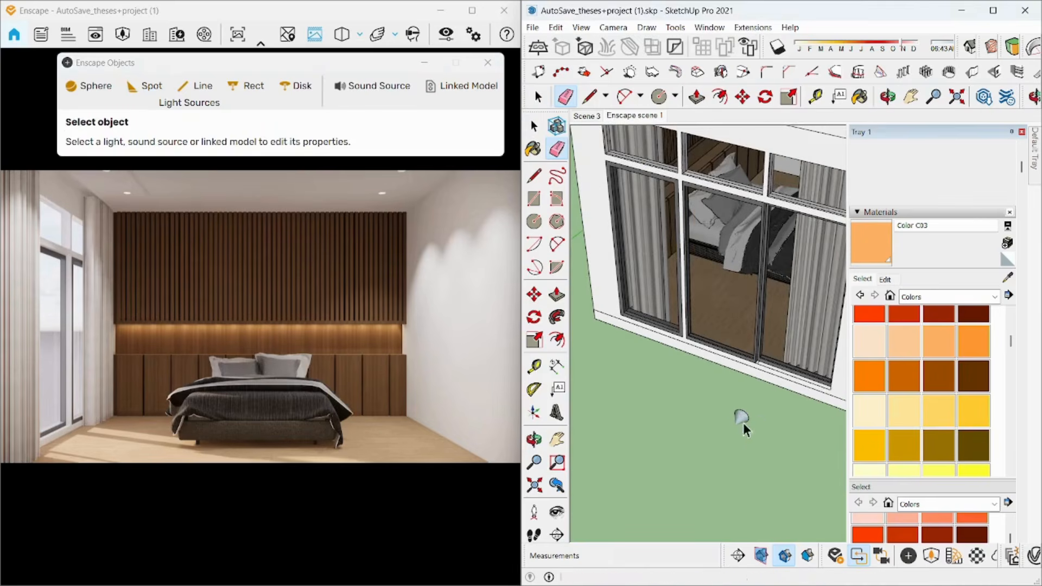
key("space")
Copy the spotlight about 7" along the ground and repeat the copy as a multiplied array to form a row
left_click(741, 421)
scroll(738, 429, "up", 2)
key("m")
key("ctrl")
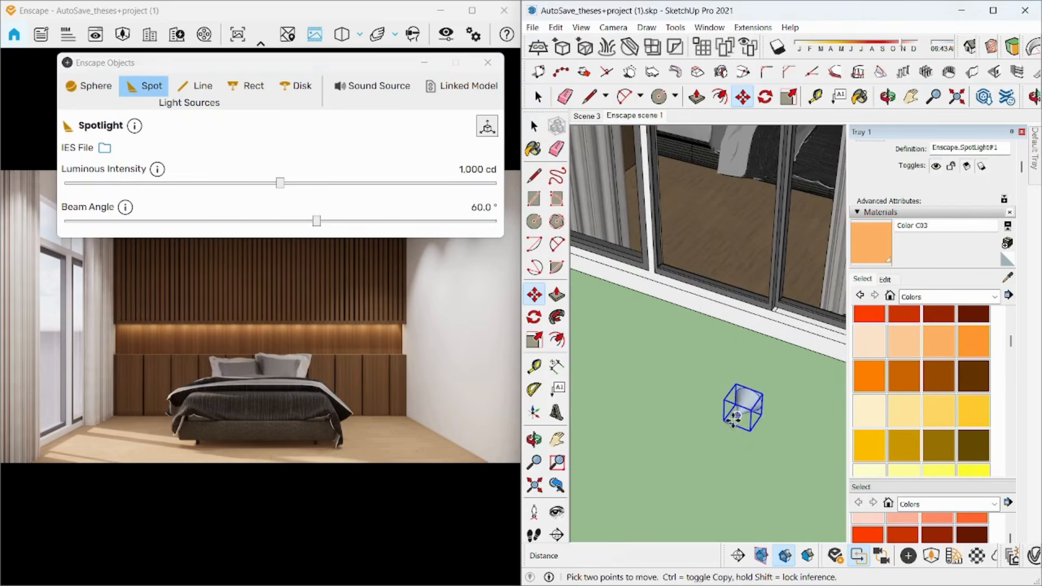
left_click(729, 431)
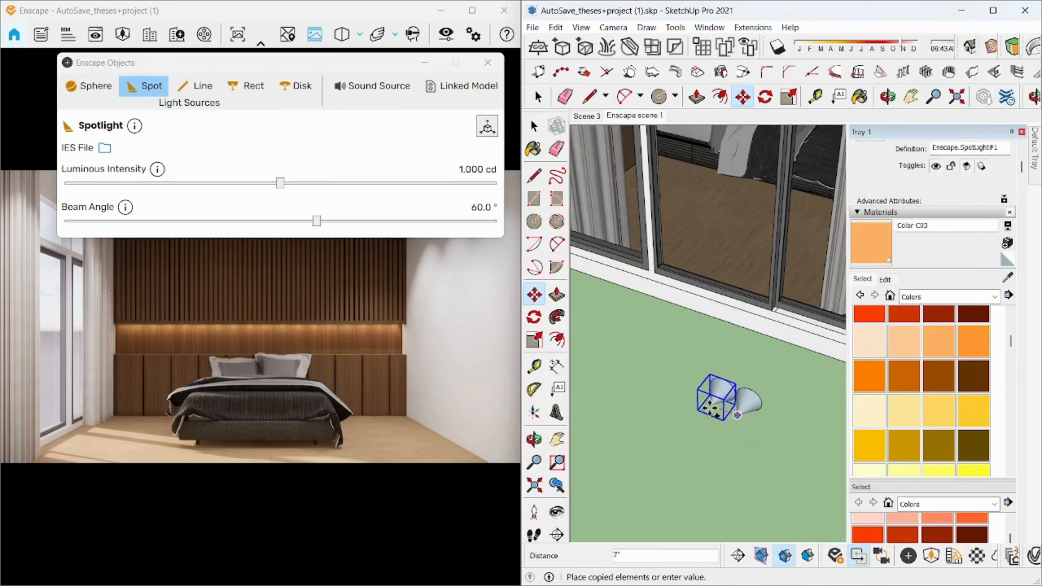
type("*")
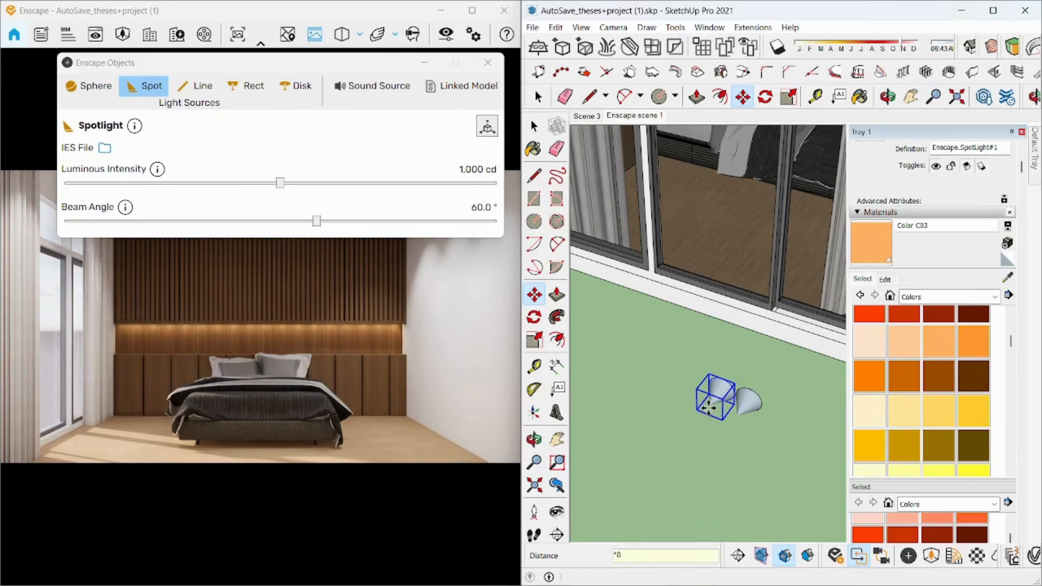
key("Return")
Try to group the row of spotlights outside the window
scroll(709, 406, "down", 5)
mouse_move(710, 406)
middle_mouse_down()
mouse_move(693, 458)
mouse_move(712, 449)
mouse_move(626, 349)
mouse_move(654, 372)
mouse_move(645, 350)
middle_mouse_up()
right_click(651, 373)
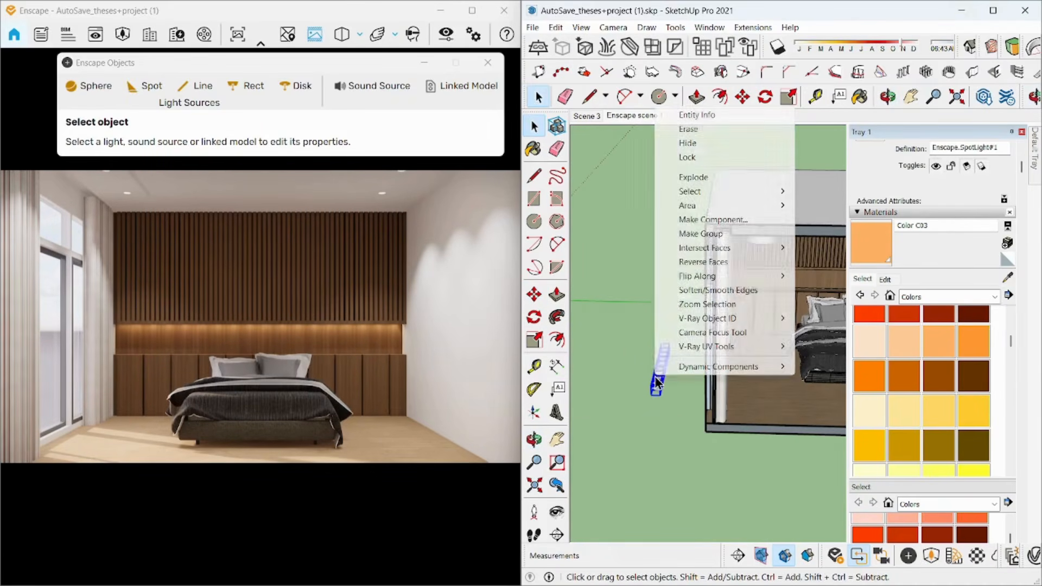
left_click(700, 234)
Select the row of spotlights, copy it about 7 11/16" straight up, and array the copy with *8 into a grid
mouse_move(628, 423)
middle_mouse_down()
mouse_move(678, 385)
mouse_move(663, 344)
middle_mouse_up()
left_click(665, 305)
left_click(686, 361)
key("m")
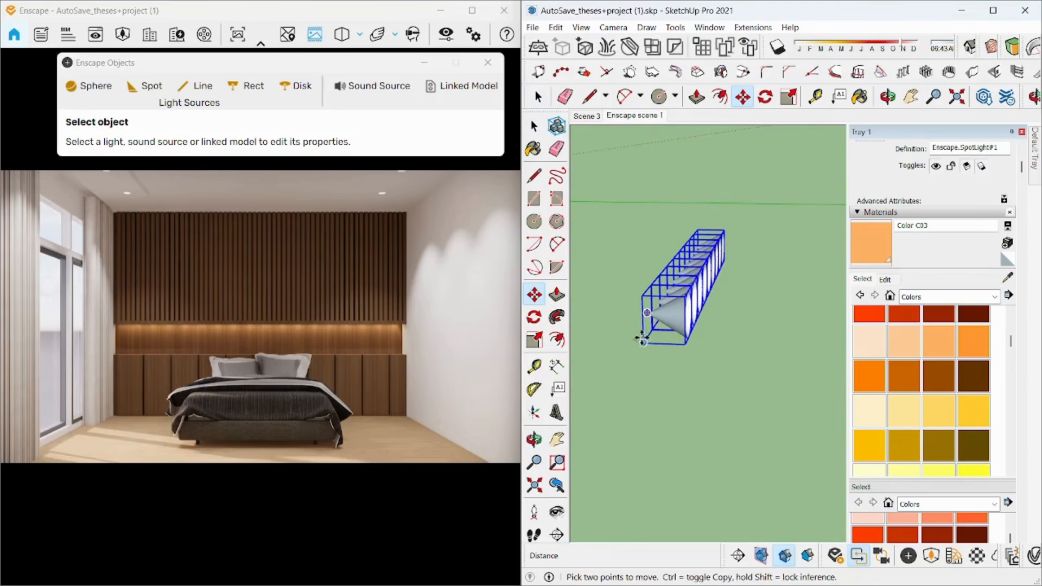
left_click(642, 341)
key("ctrl")
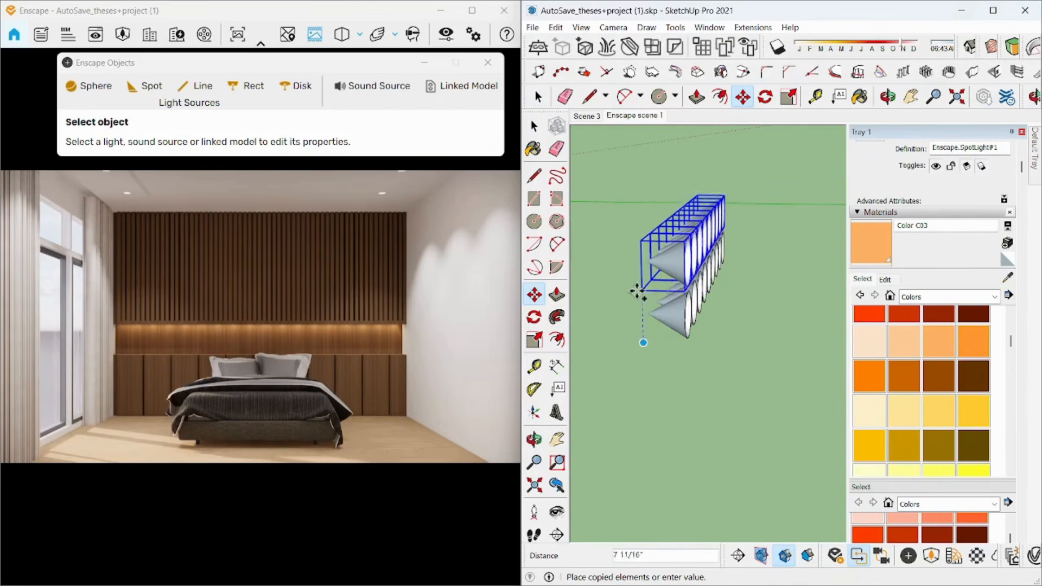
left_click(637, 292)
type("*")
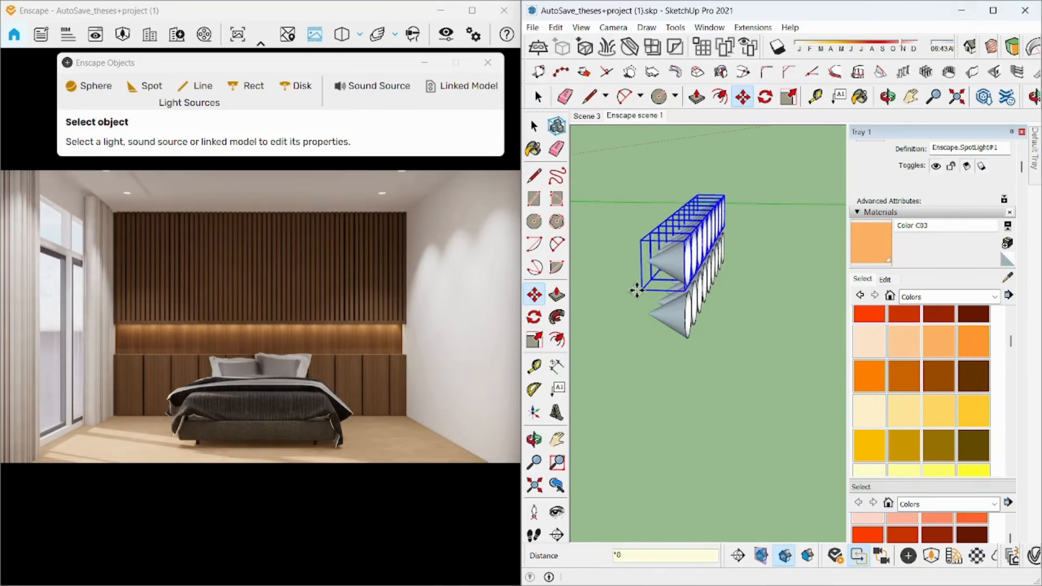
type("8")
key("Return")
Select all the spotlights in the grid and make them a group
middle_click_drag(635, 291, 713, 305)
key("space")
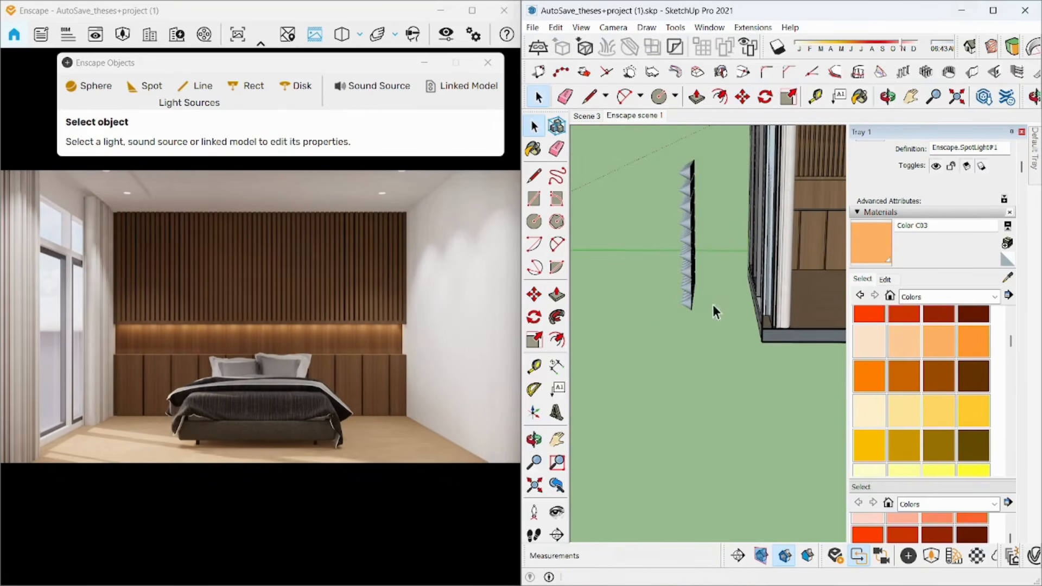
right_click(693, 194)
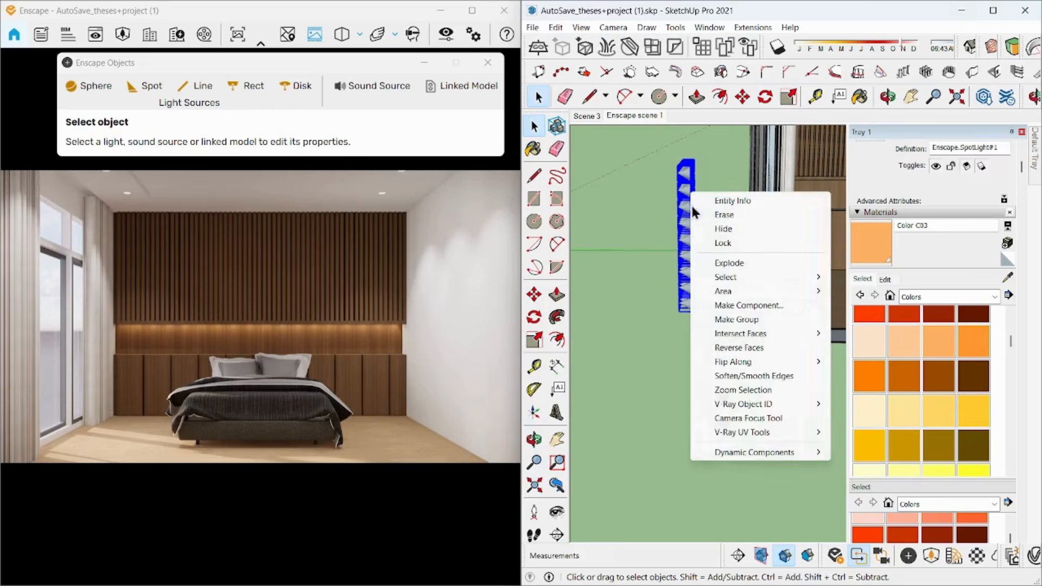
left_click(737, 320)
Move the spotlight grid about 1' 9 15/16" and rotate it 15° about its lower corner to aim at the window
middle_click_drag(710, 324, 733, 367)
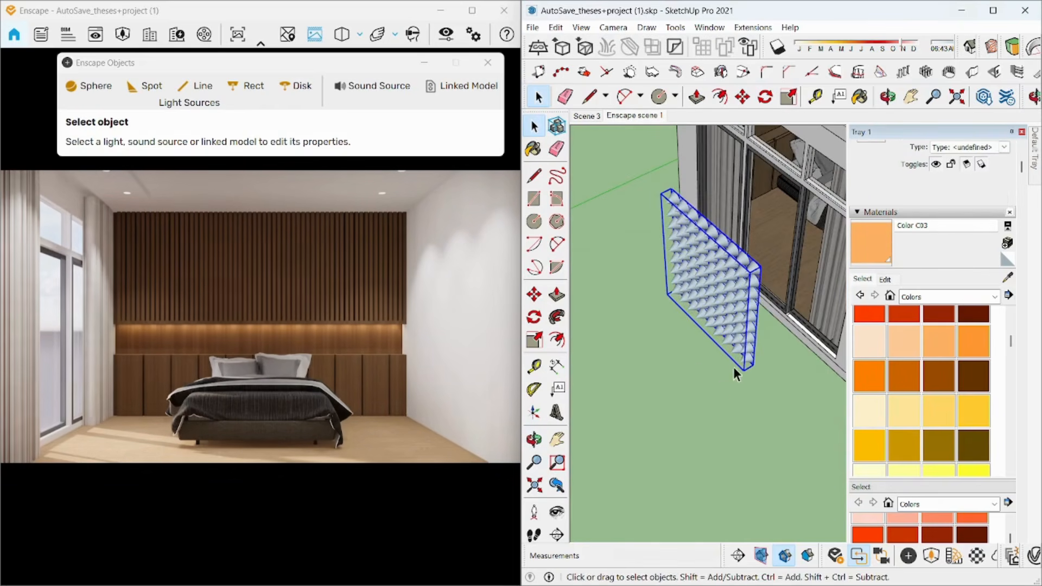
key("m")
left_click(691, 367)
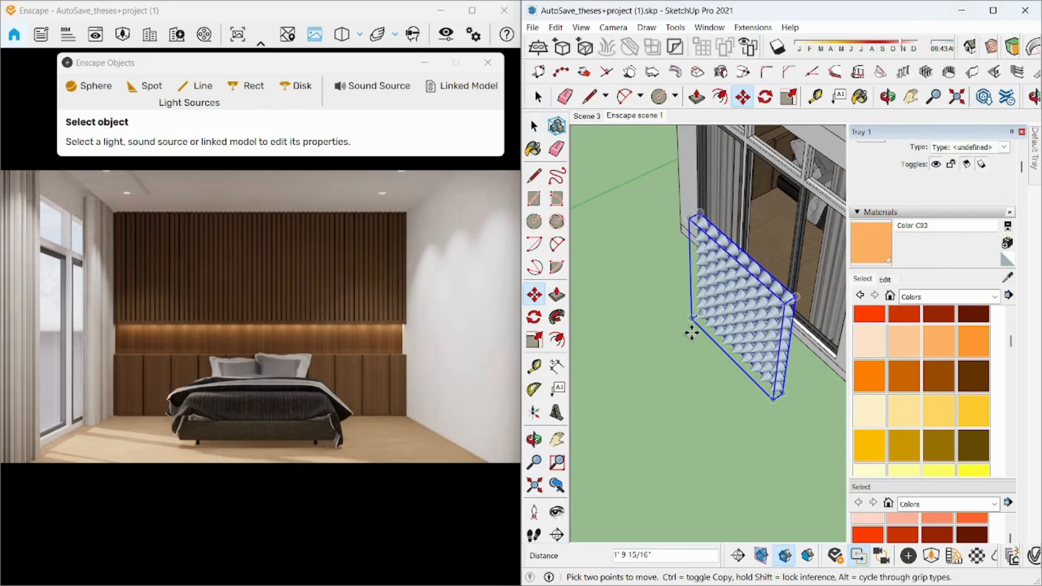
left_click(691, 334)
key("q")
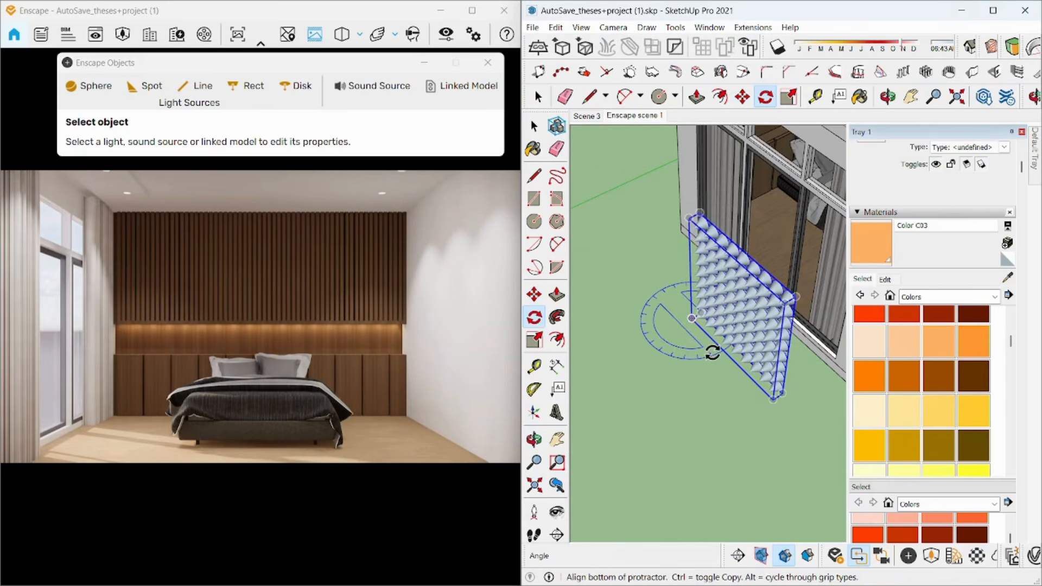
left_click(713, 353)
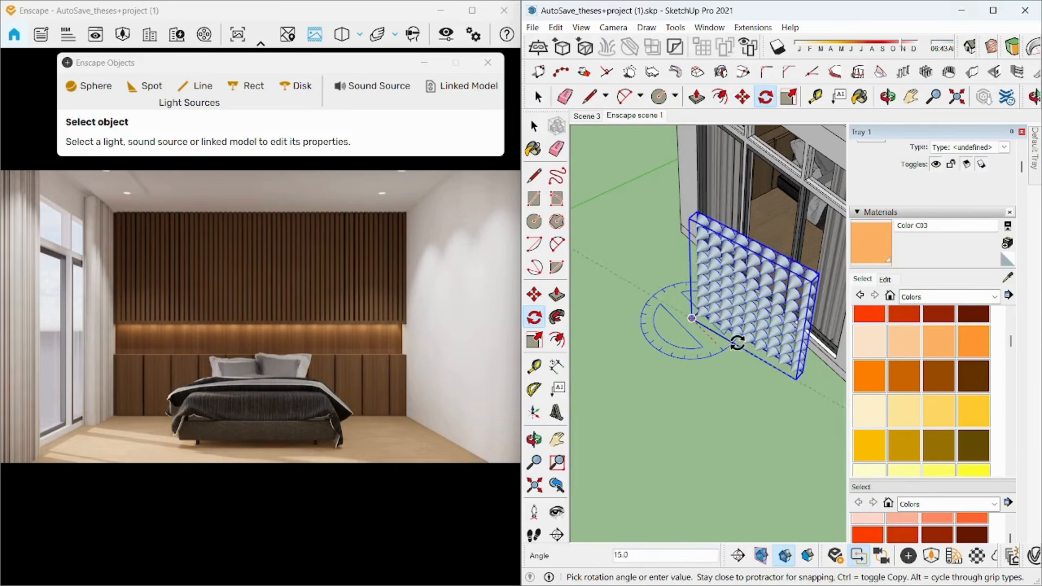
left_click(737, 343)
key("space")
Open the grid group, set a spotlight's luminous intensity to 34,937 cd, and close the objects window and the group
middle_click_drag(733, 391, 678, 311)
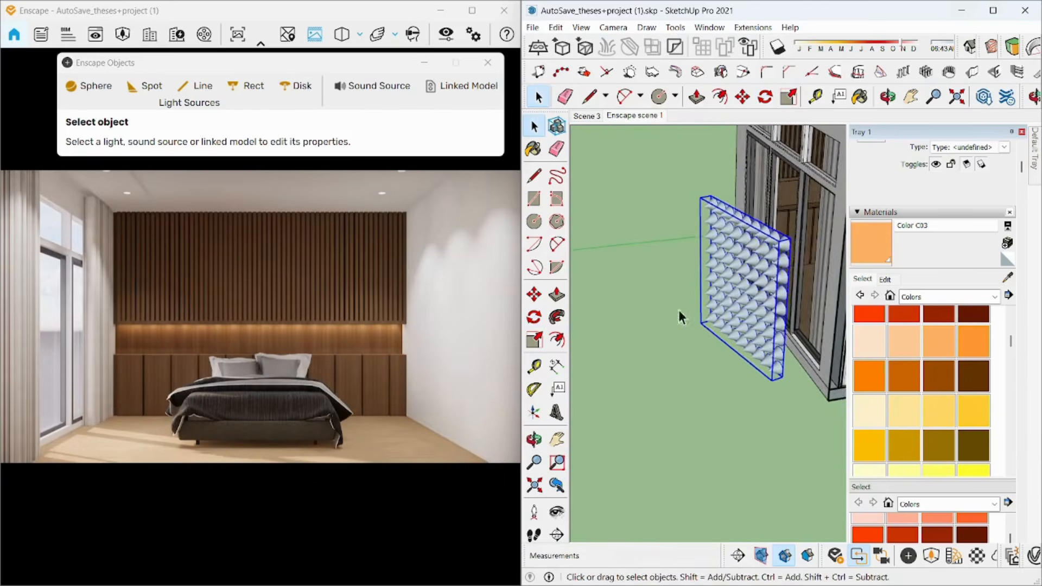
double_click(720, 284)
left_click(721, 284)
left_click_drag(280, 183, 392, 183)
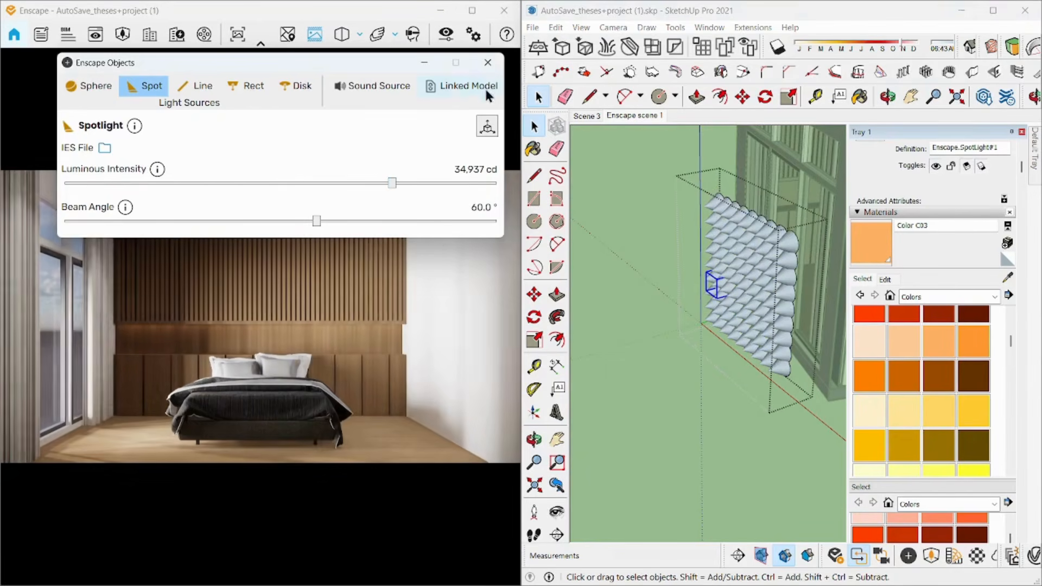
left_click(490, 64)
left_click(652, 366)
Move the grouped spotlight grid about 1' 2" outside the window and deselect it
scroll(649, 365, "down", 3)
middle_click_drag(649, 366, 711, 341)
scroll(718, 338, "up", 3)
key("m")
left_click(721, 411)
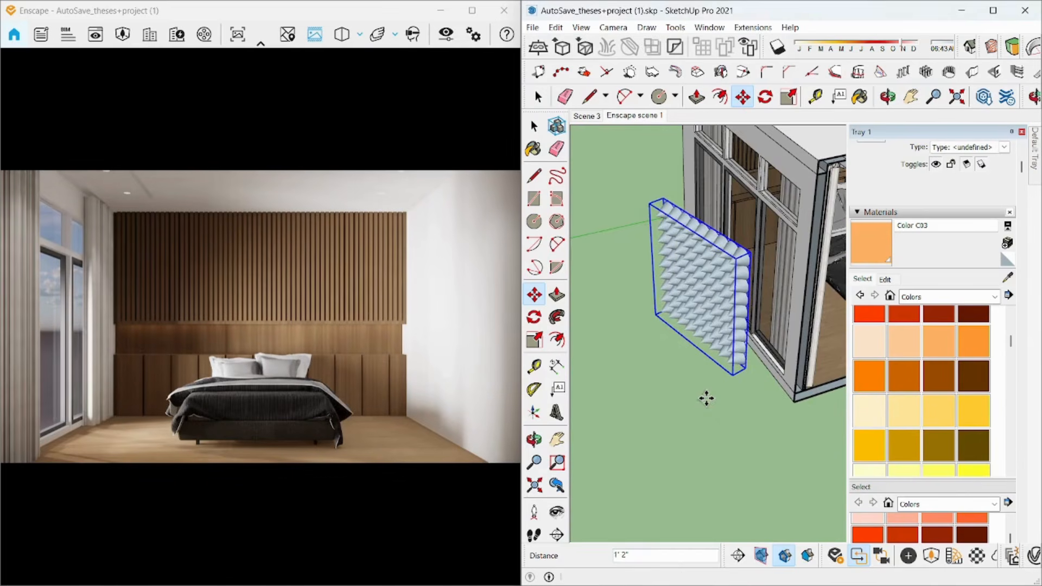
key("space")
left_click(700, 419)
Open the strip light group above the headboard, raise a rectangular light's luminous power, and close the objects window
scroll(701, 418, "down", 3)
scroll(705, 322, "up", 10)
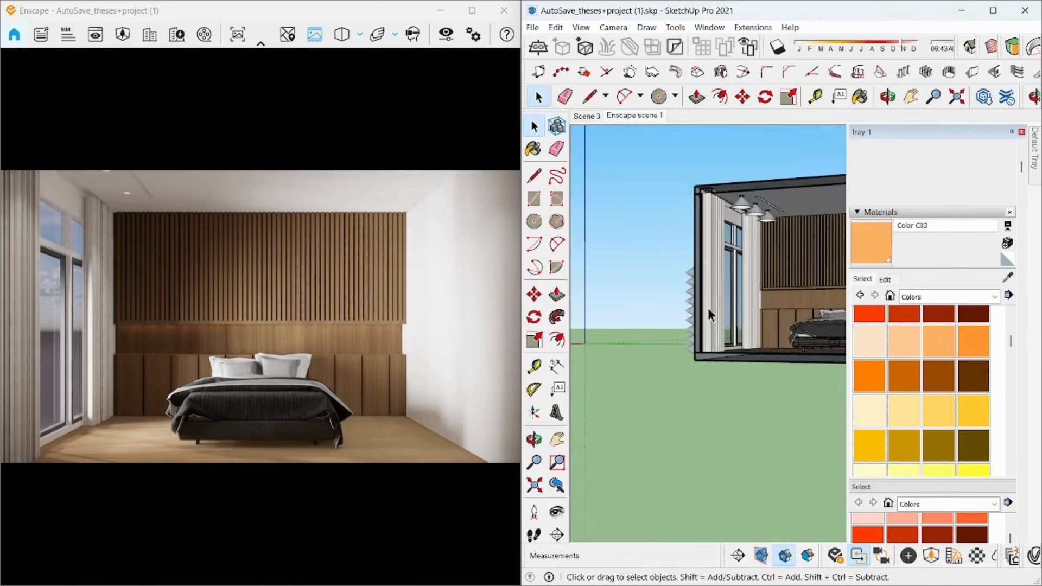
scroll(745, 268, "up", 8)
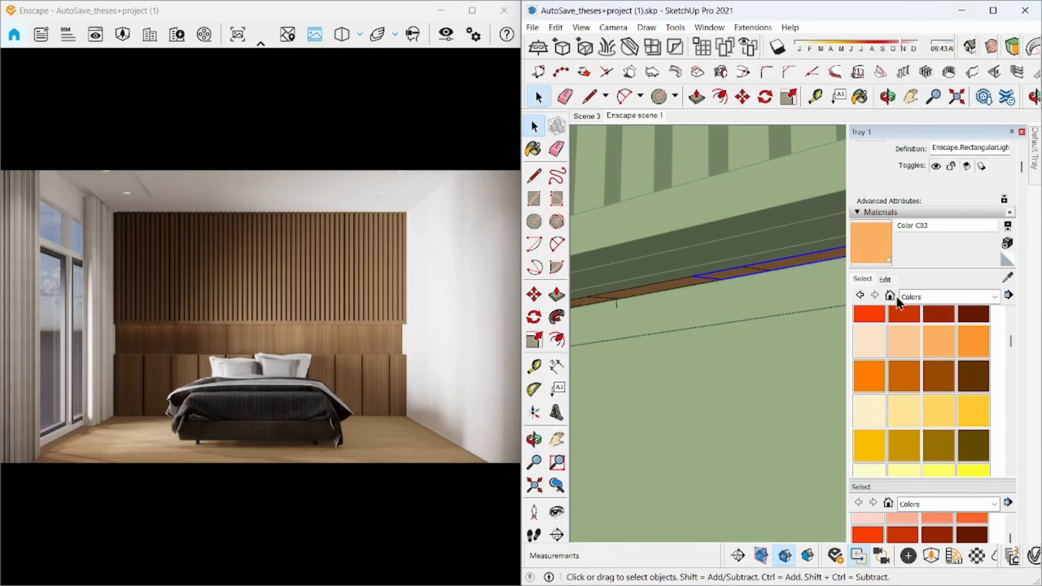
left_click(906, 559)
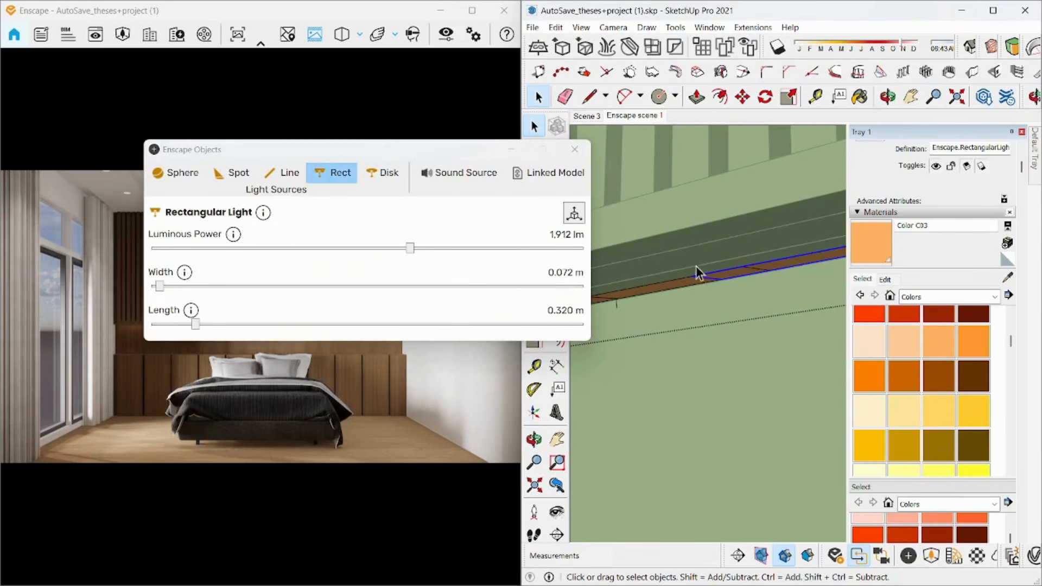
left_click_drag(312, 147, 510, 80)
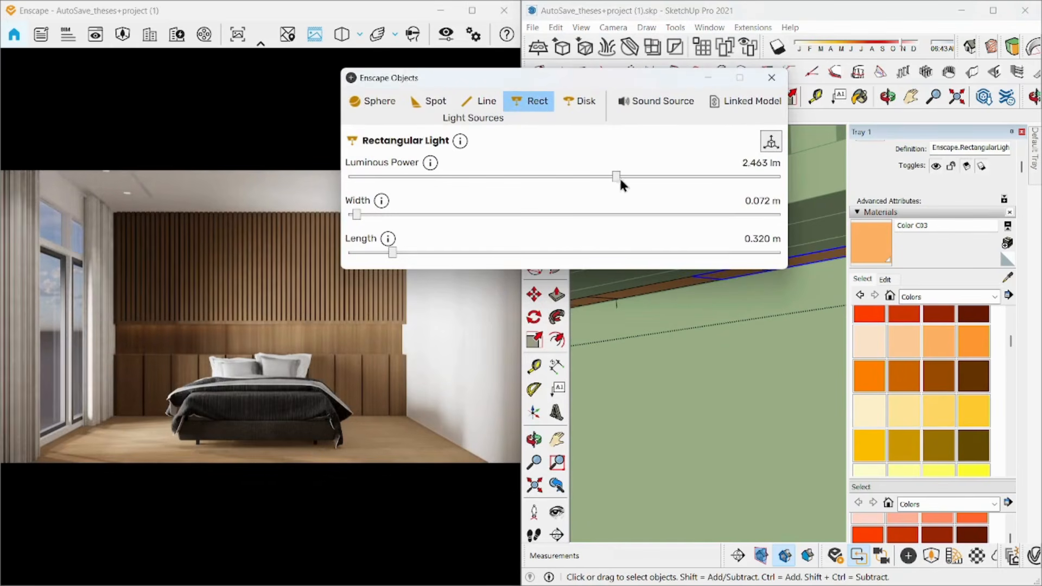
left_click_drag(620, 181, 684, 181)
left_click(772, 78)
scroll(786, 302, "down", 8)
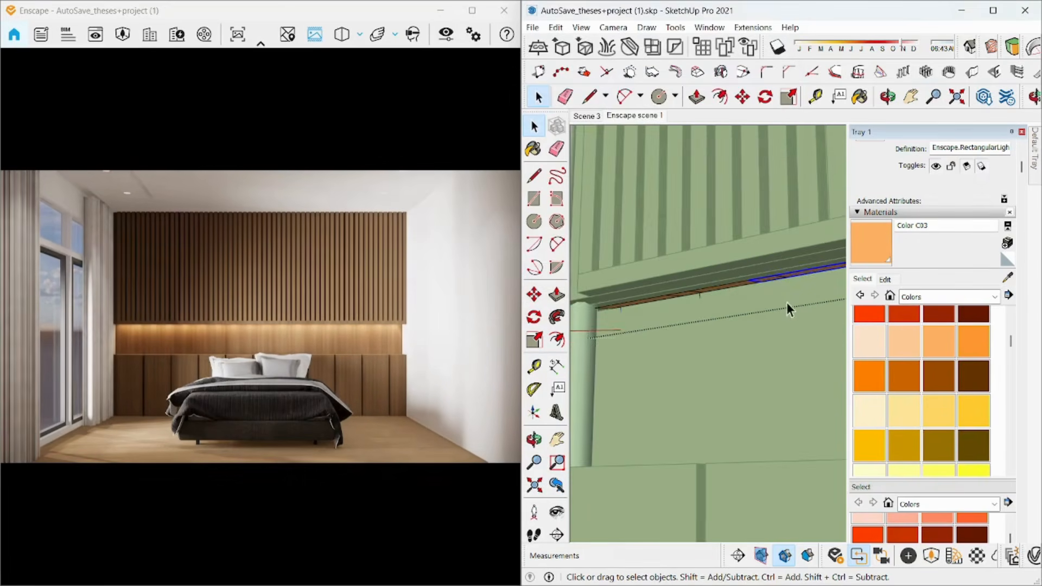
scroll(702, 366, "down", 10)
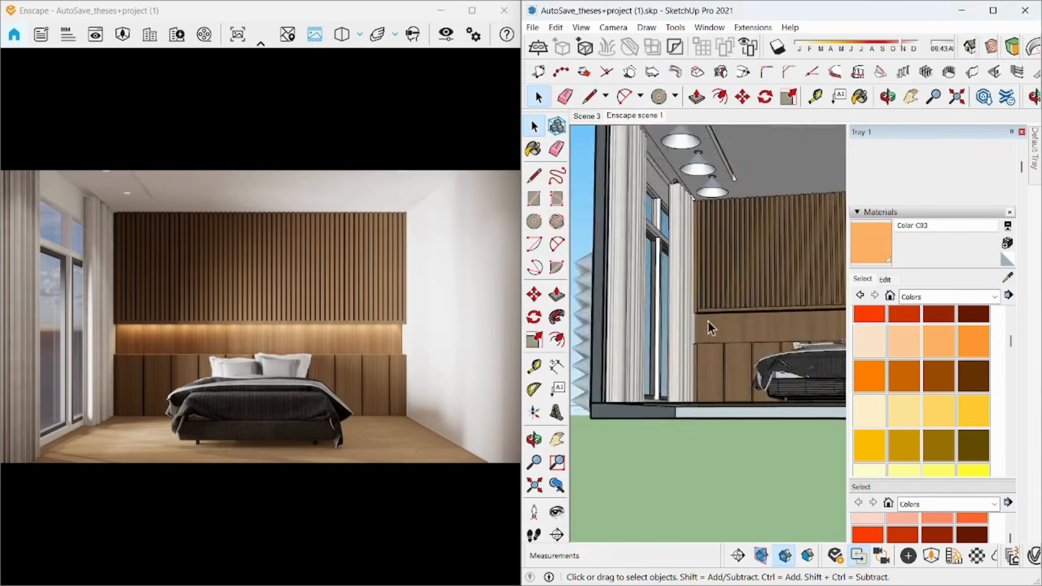
middle_click_drag(640, 324, 673, 363)
scroll(740, 349, "up", 3)
mouse_move(740, 349)
middle_mouse_down()
mouse_move(651, 310)
mouse_move(794, 354)
middle_mouse_up()
scroll(658, 317, "up", 5)
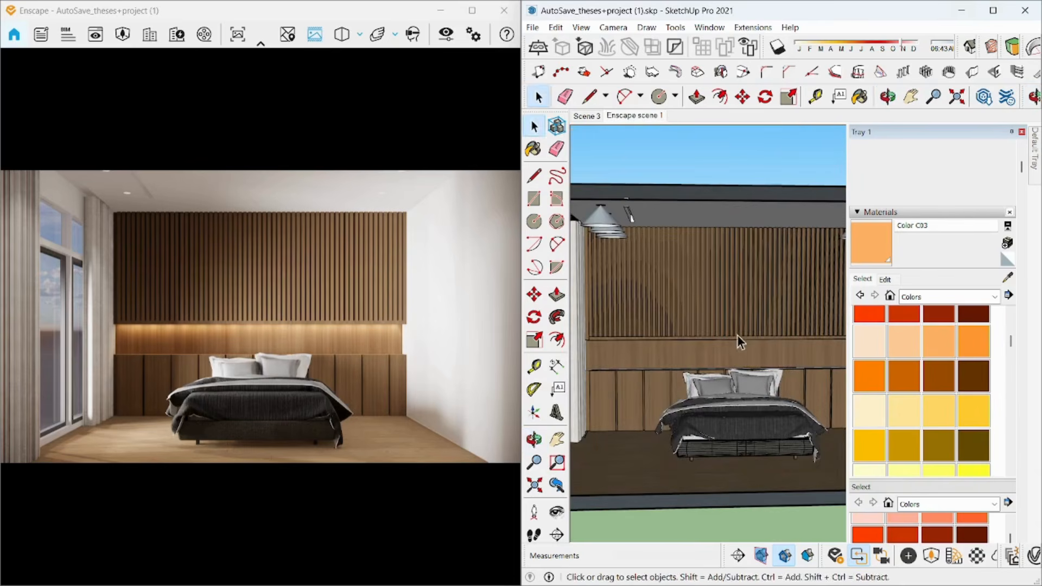
middle_click_drag(737, 334, 701, 288)
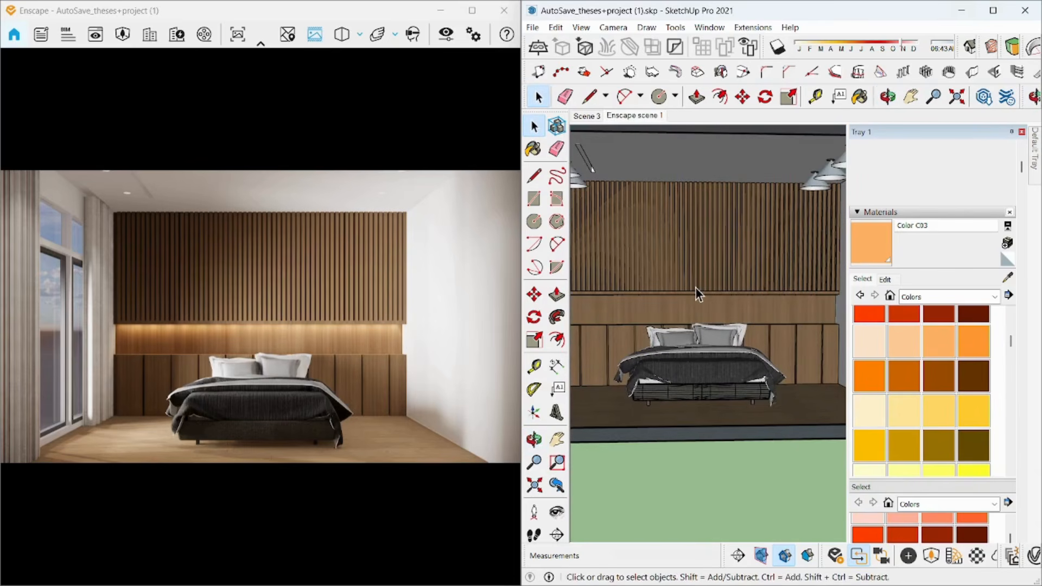
scroll(696, 288, "down", 3)
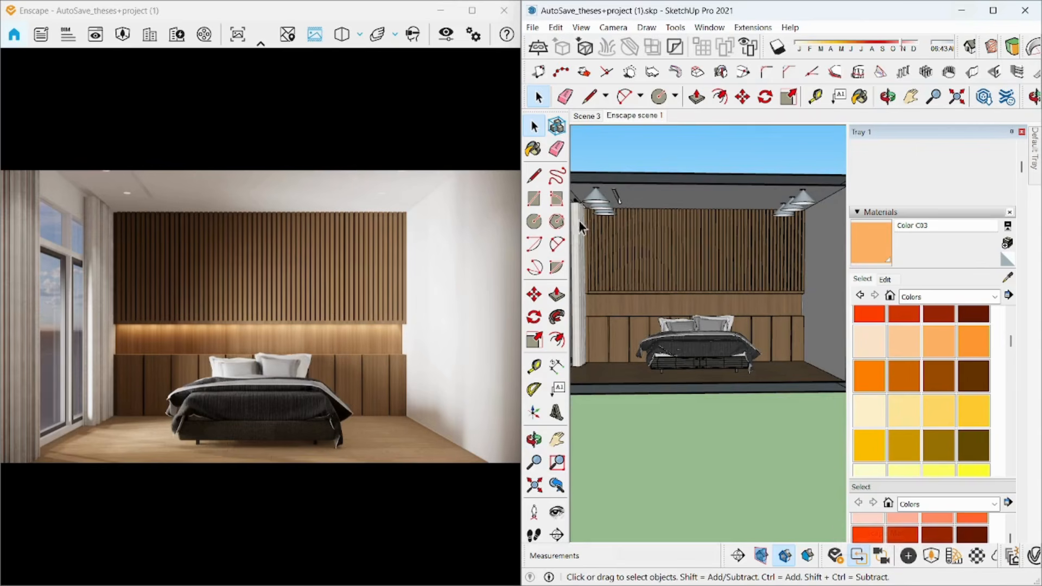
Set the sky's horizon source to Construction Site in the Enscape visual settings and close the settings
left_click(446, 34)
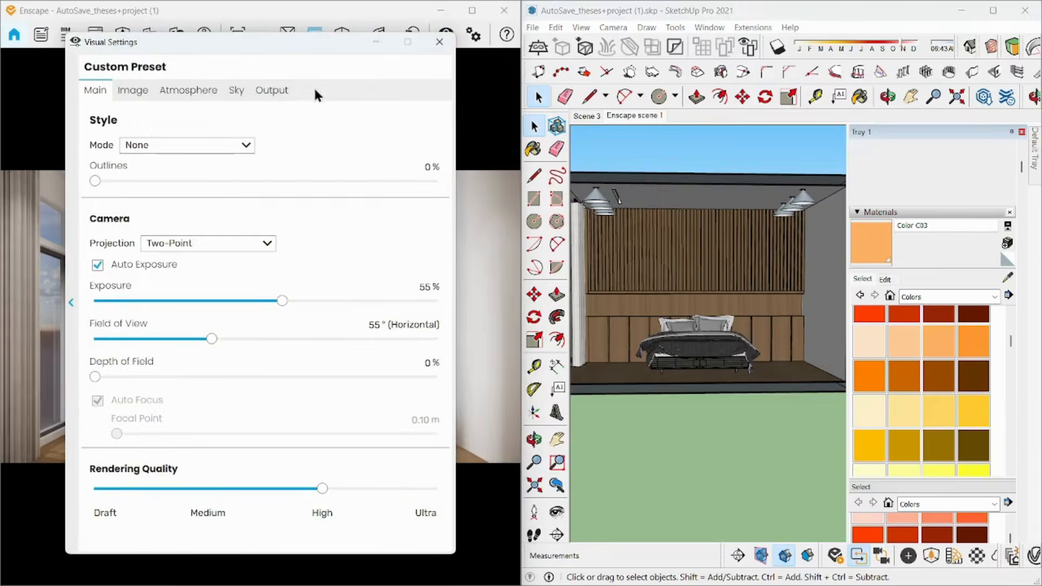
left_click(237, 92)
left_click_drag(226, 43, 463, 66)
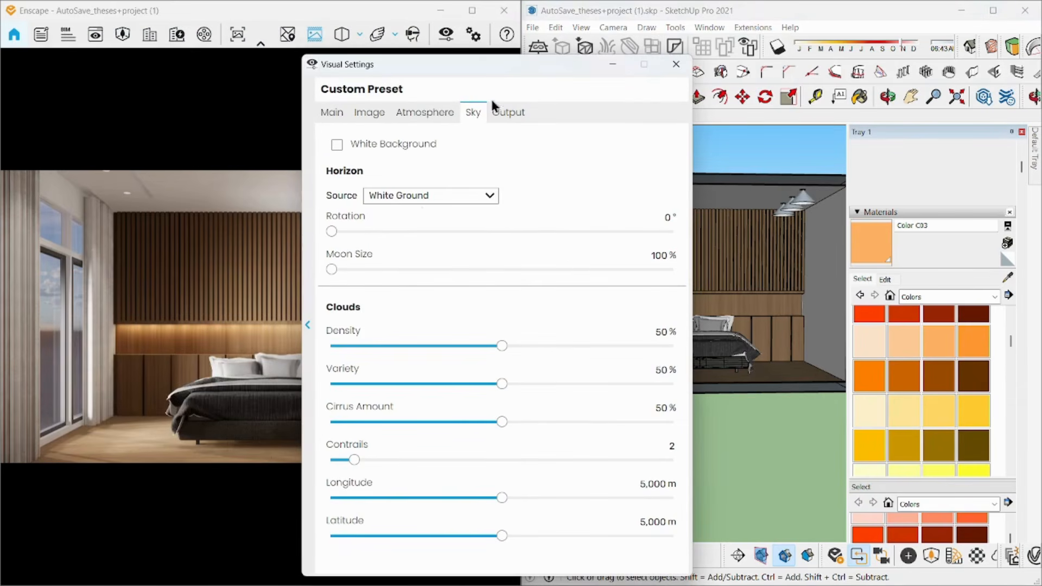
left_click(418, 195)
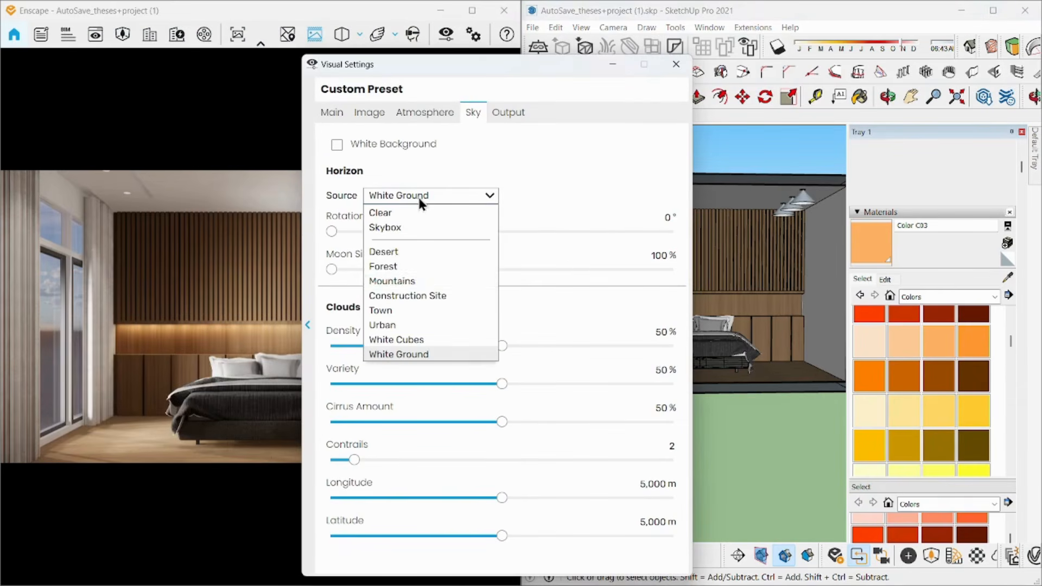
left_click(415, 295)
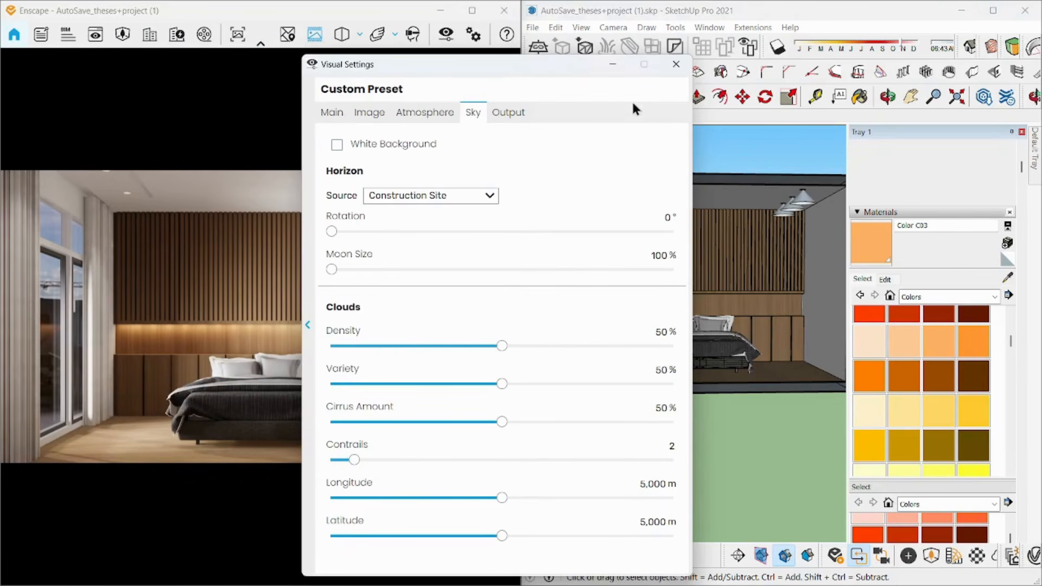
left_click(668, 70)
Open the Enscape Asset Library and display its Vegetation category
scroll(741, 353, "down", 5)
middle_click_drag(626, 302, 875, 475)
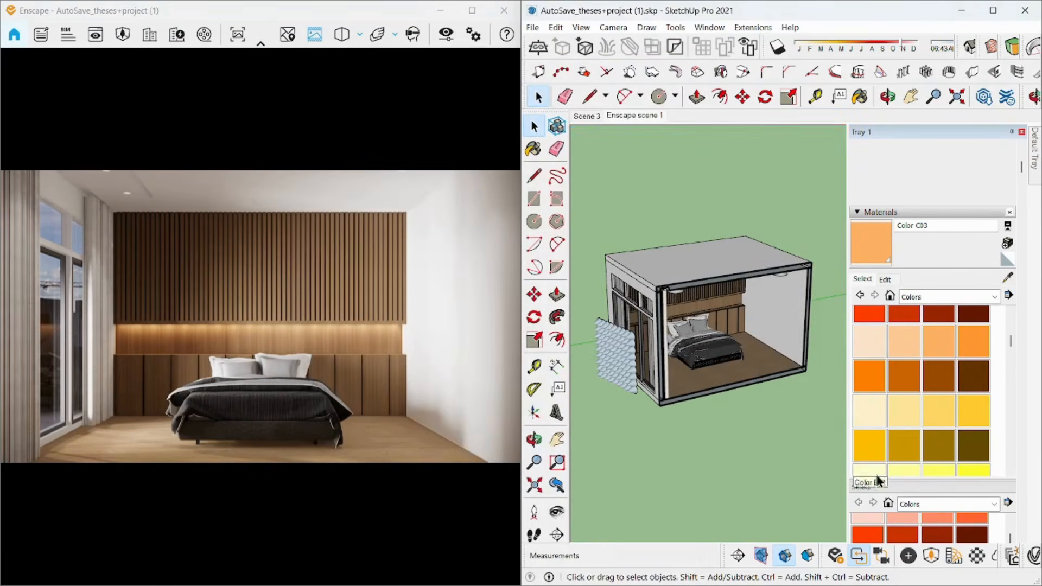
left_click(932, 557)
left_click_drag(543, 148, 477, 97)
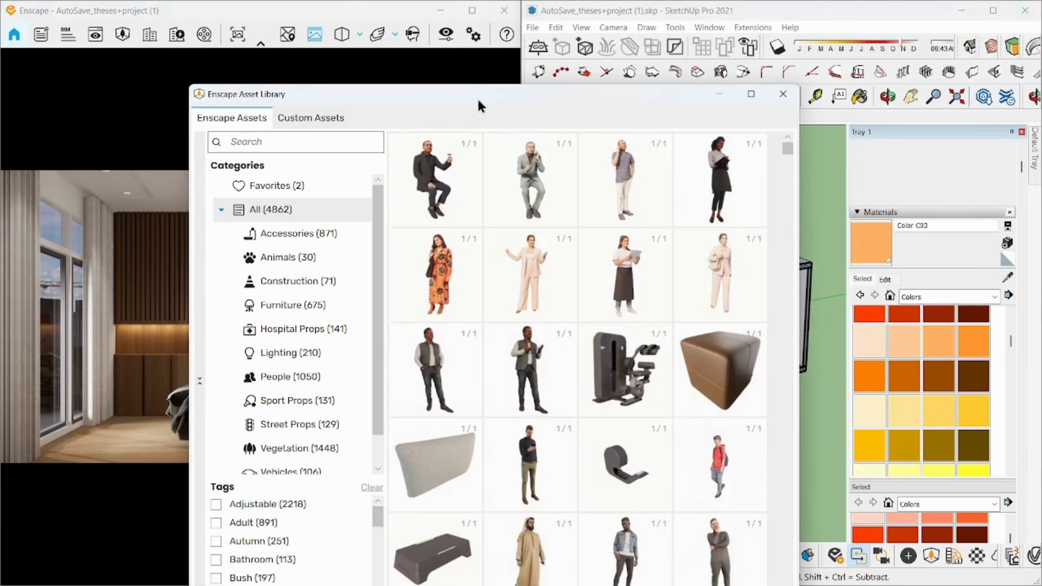
scroll(261, 342, "down", 1)
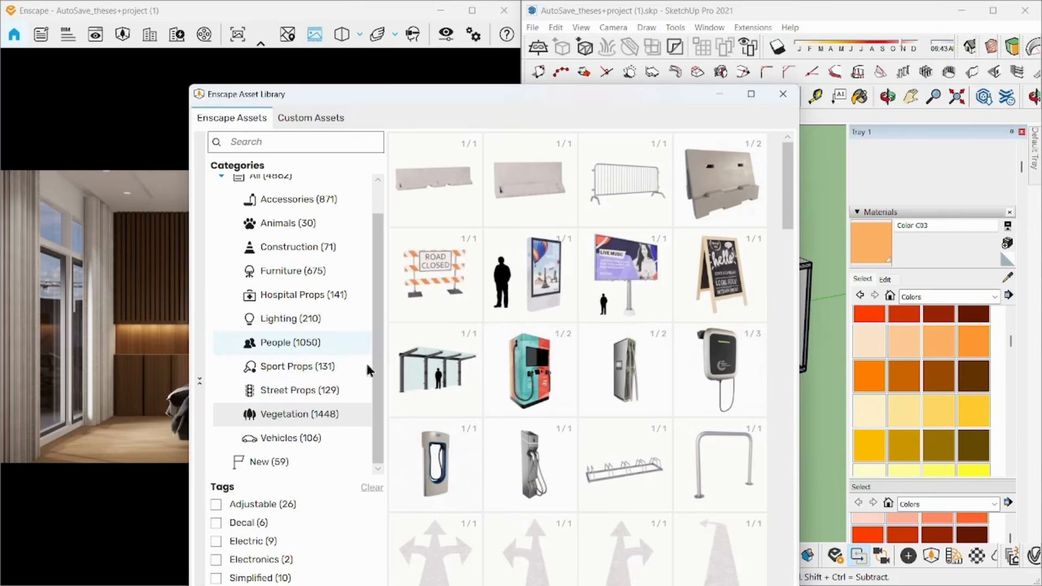
scroll(572, 316, "down", 10)
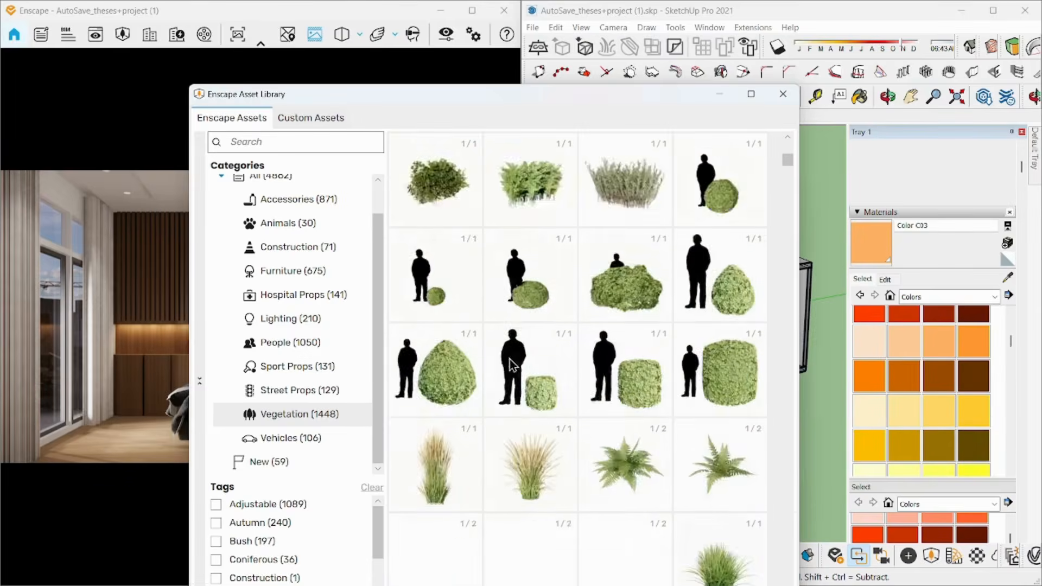
Find Coniferous Tree 024: Stone Pine, place two copies outside the window side of the room, and close the asset library
scroll(526, 391, "down", 5)
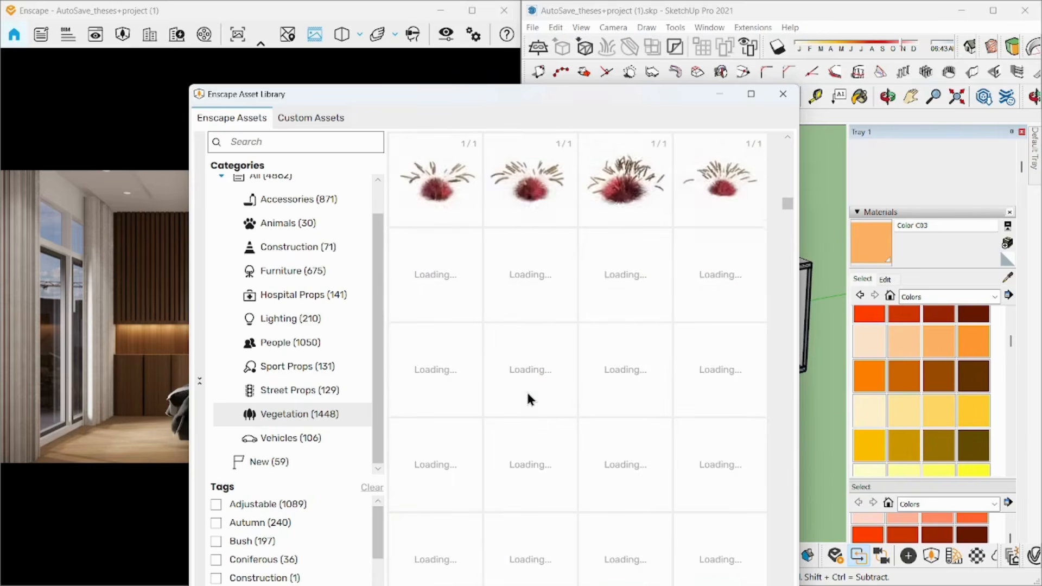
scroll(553, 380, "down", 6)
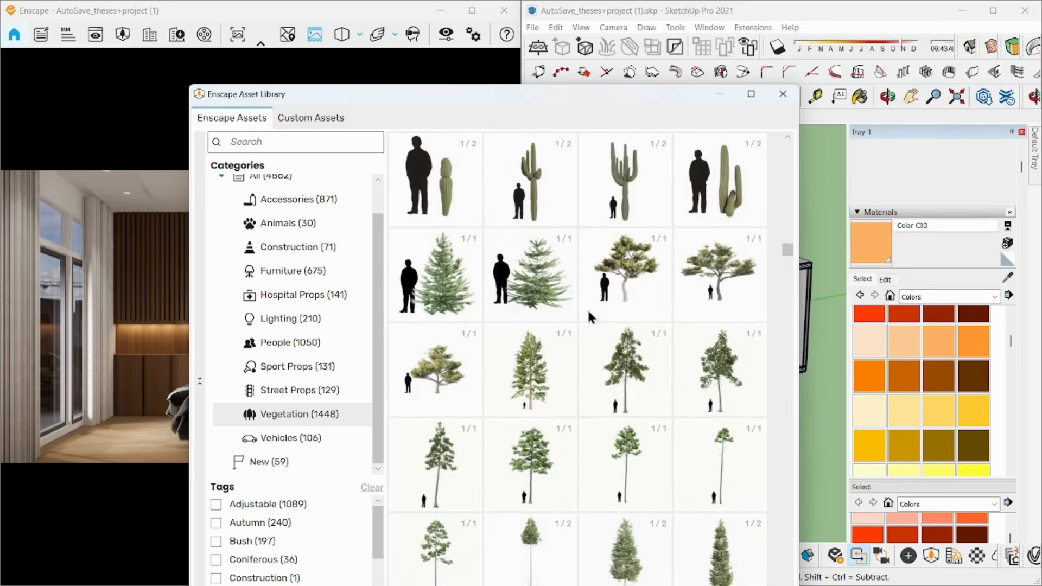
scroll(656, 378, "down", 1)
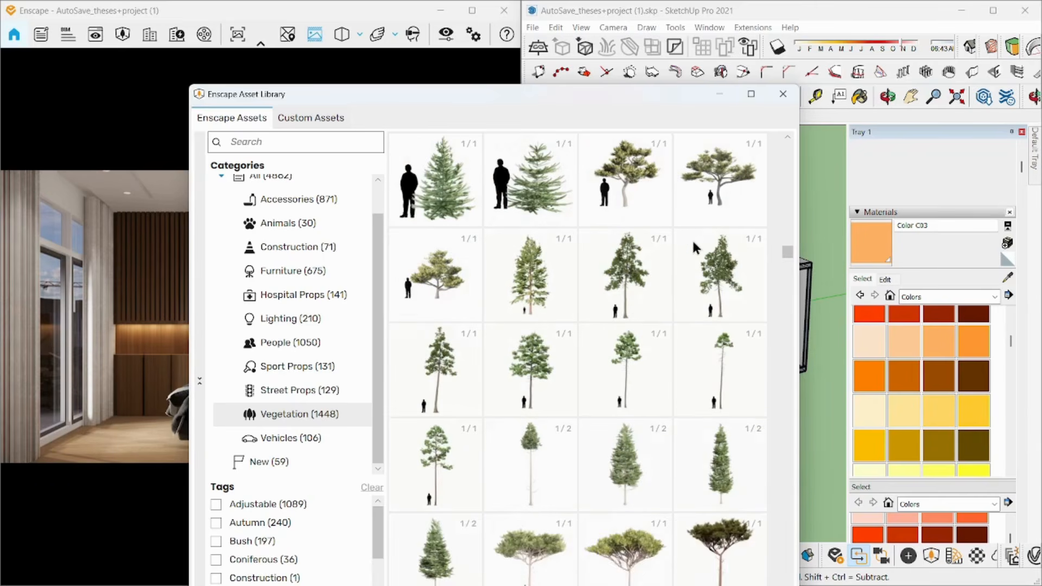
scroll(677, 397, "down", 2)
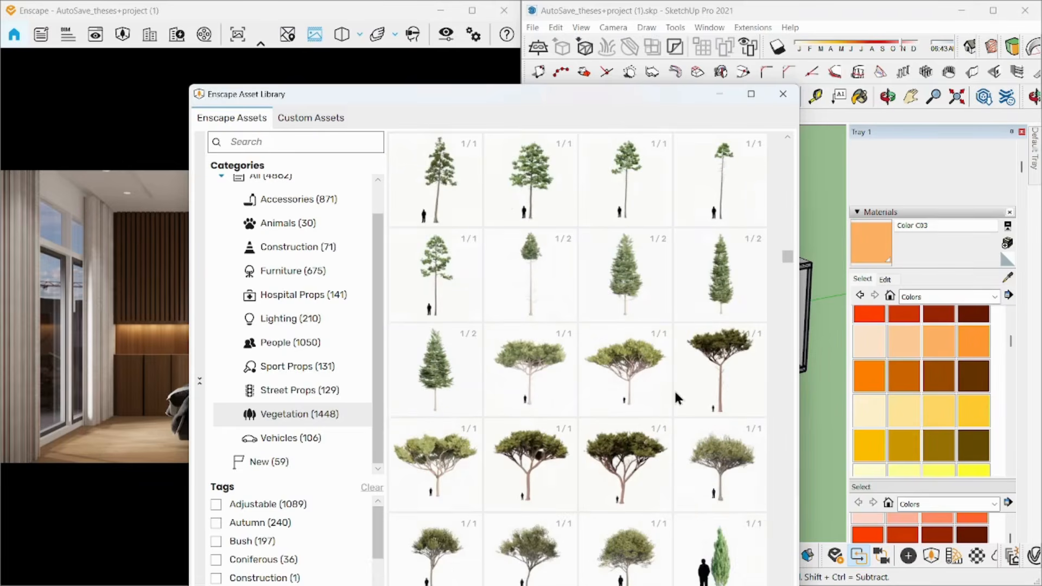
left_click(704, 482)
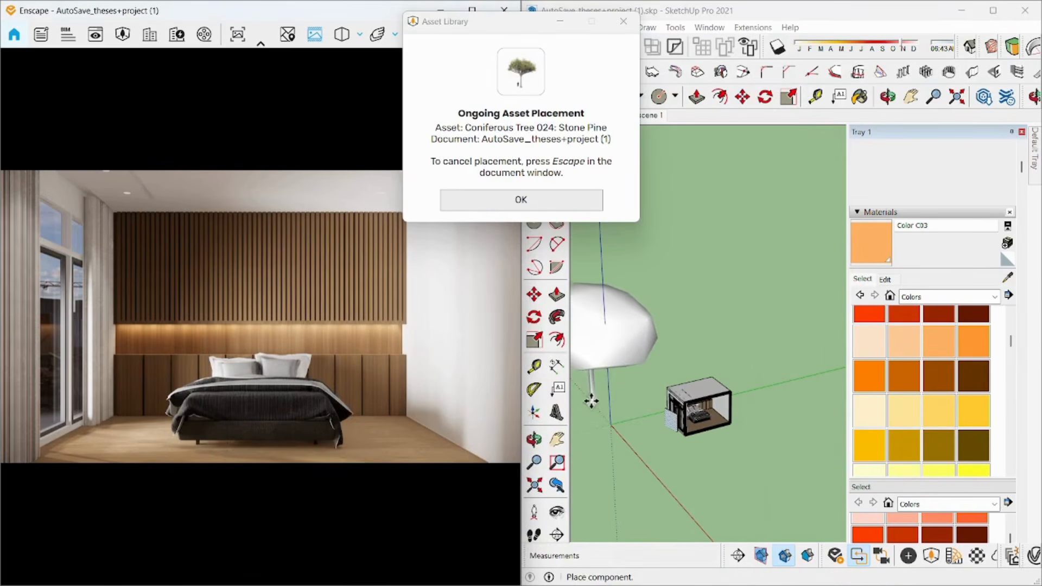
left_click(585, 393)
scroll(740, 421, "down", 5)
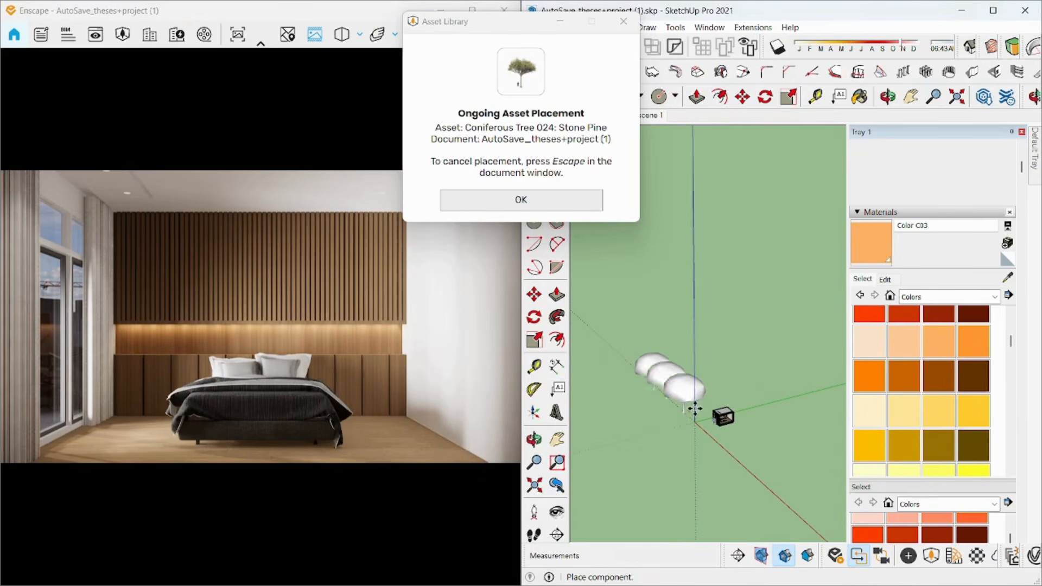
key("Escape")
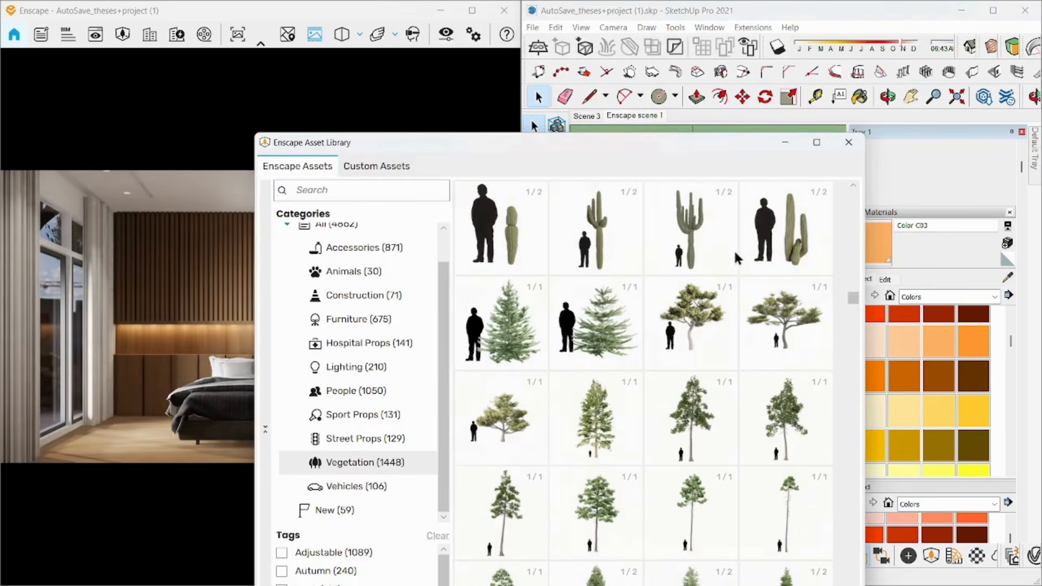
left_click(848, 142)
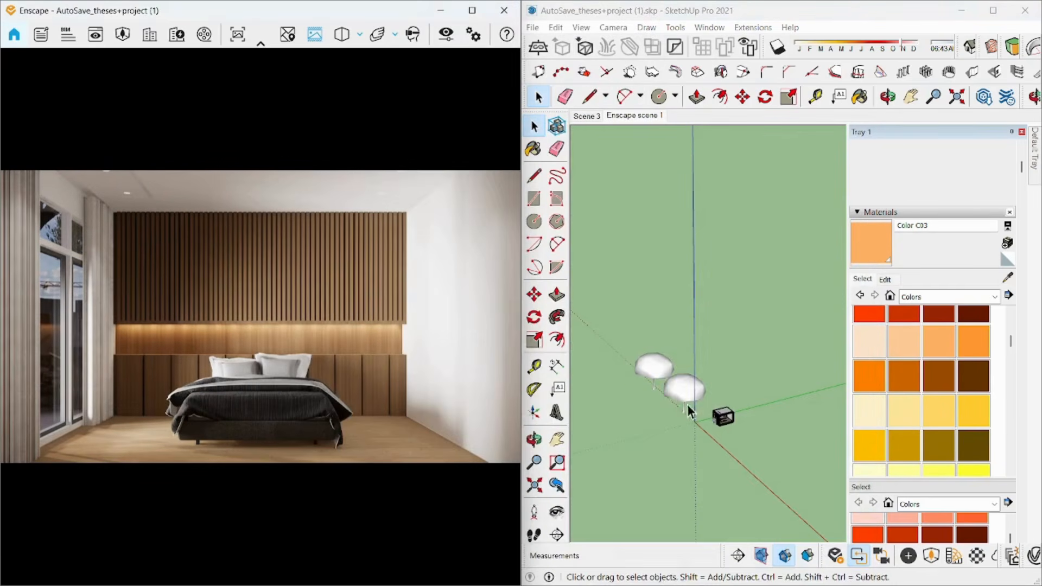
Scale both stone pines to 0.50 and move them about 20' 8 15/16" towards the bedroom
mouse_move(688, 385)
left_mouse_down()
mouse_move(641, 340)
mouse_move(663, 356)
mouse_move(666, 390)
left_mouse_up()
key("s")
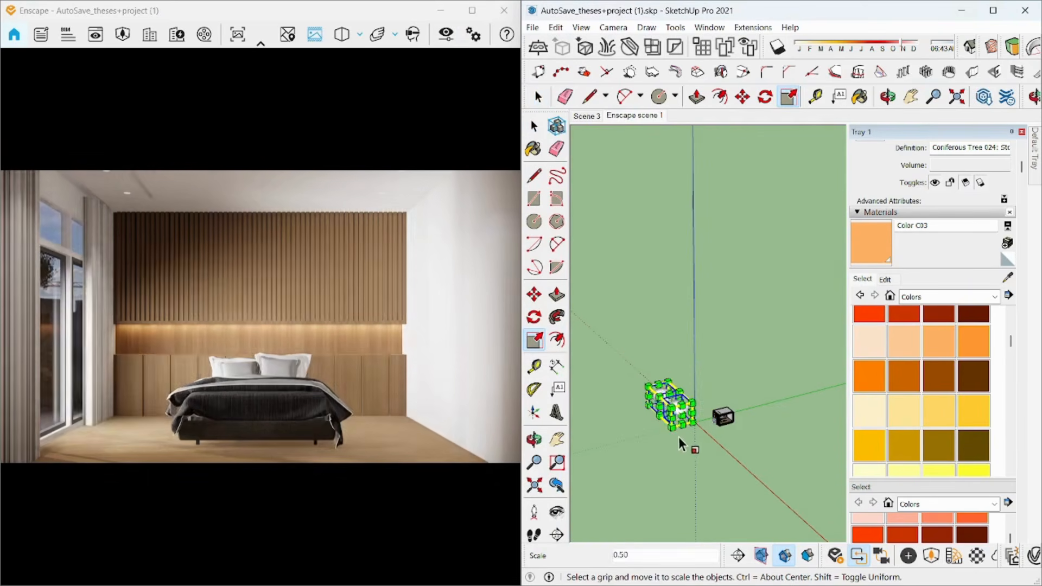
scroll(677, 440, "up", 2)
scroll(651, 456, "up", 1)
key("m")
left_click_drag(650, 456, 691, 437)
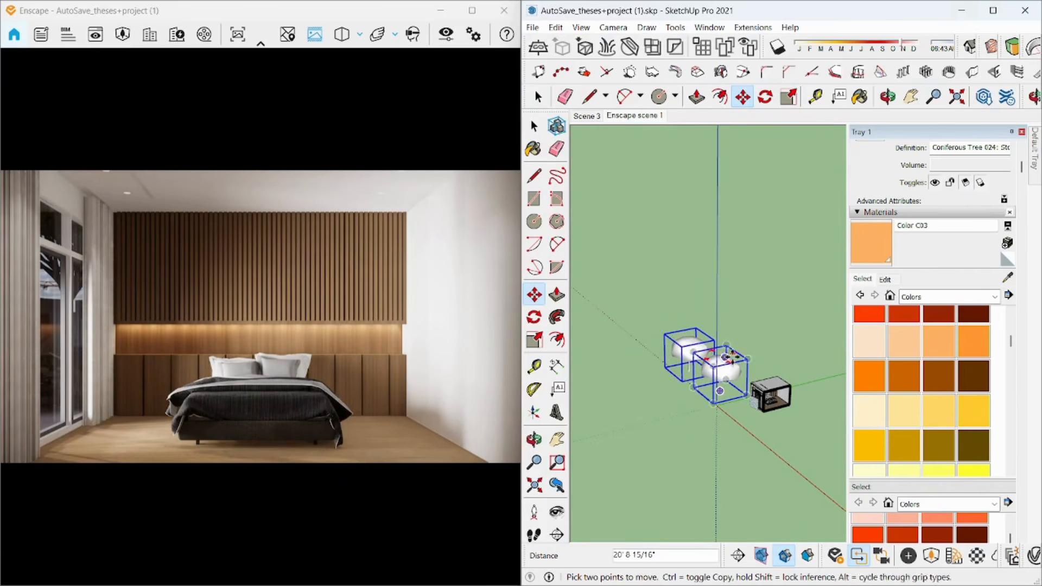
Scale the two trees by 0.50 once more and move them about 10' 2 3/4" closer to the window
key("s")
left_click_drag(697, 328, 705, 362)
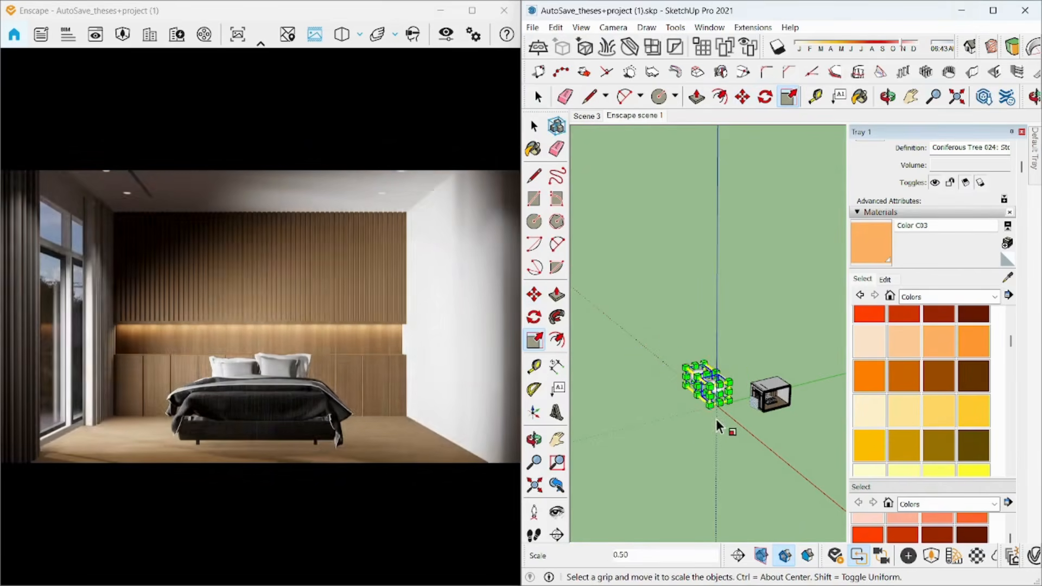
scroll(716, 424, "up", 1)
key("m")
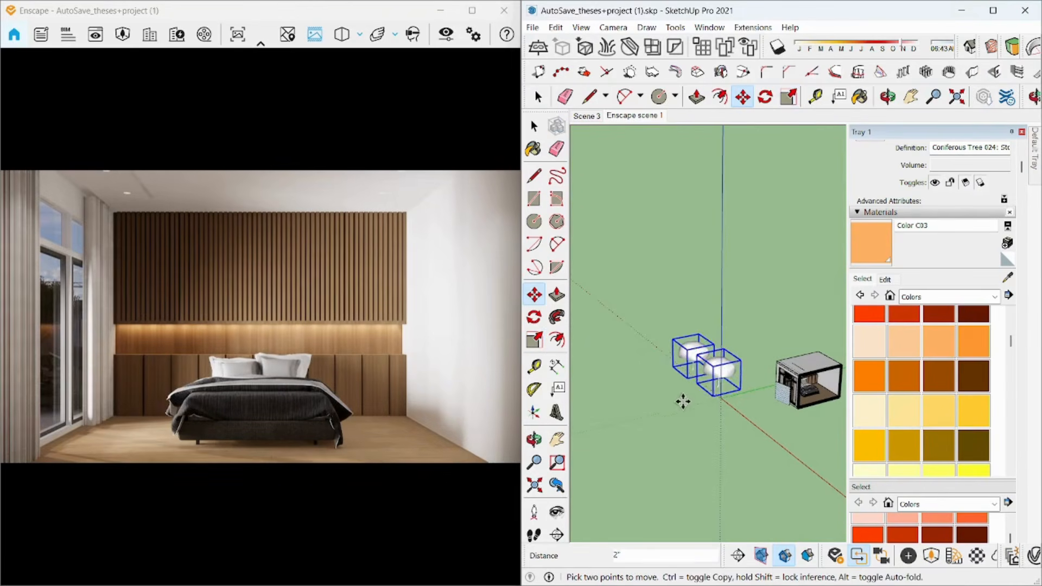
left_click(711, 409)
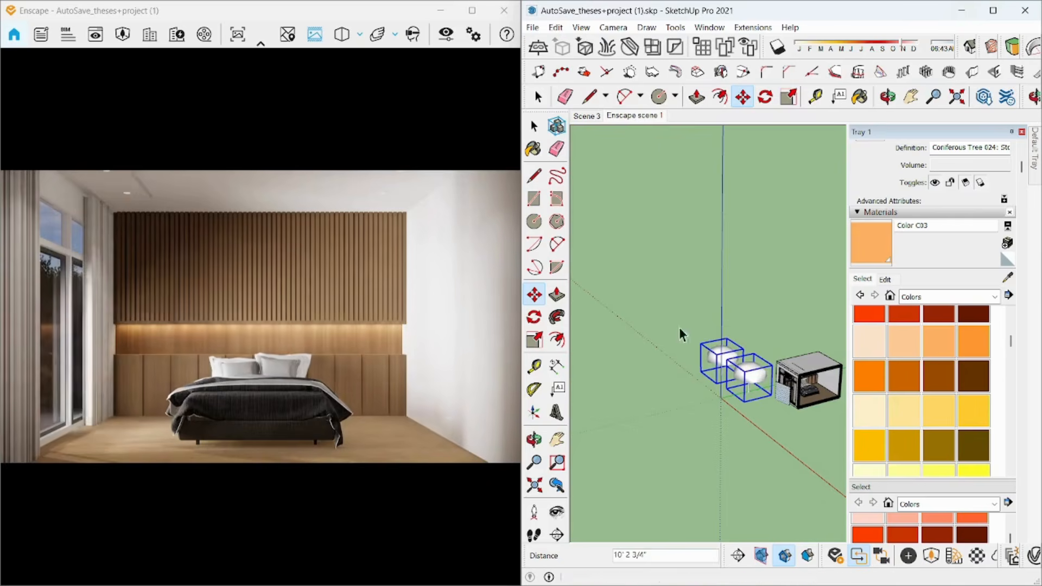
Deselect the trees and return the view to Enscape scene 1
key("space")
left_click(666, 272)
left_click(649, 116)
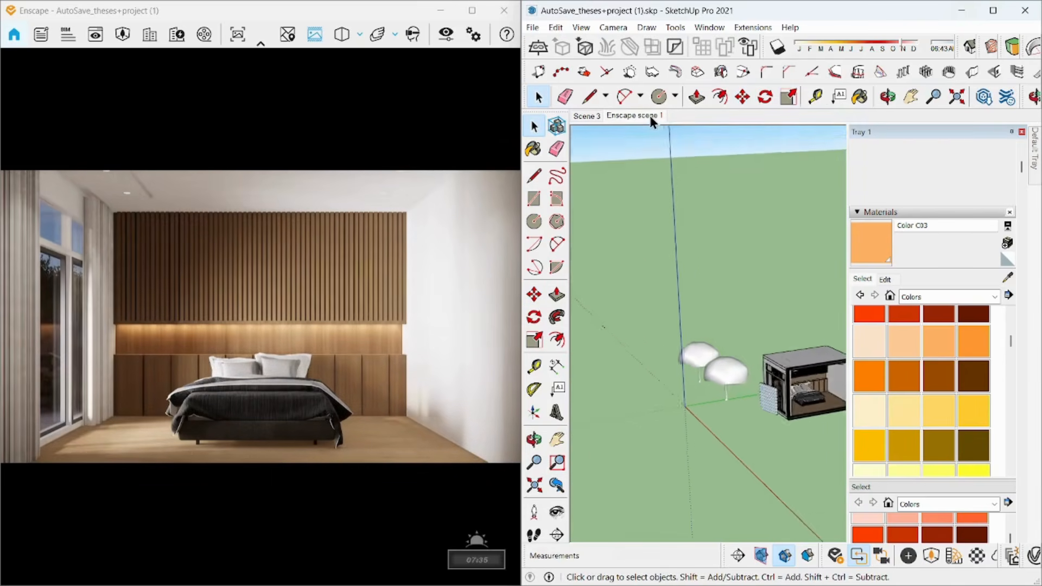
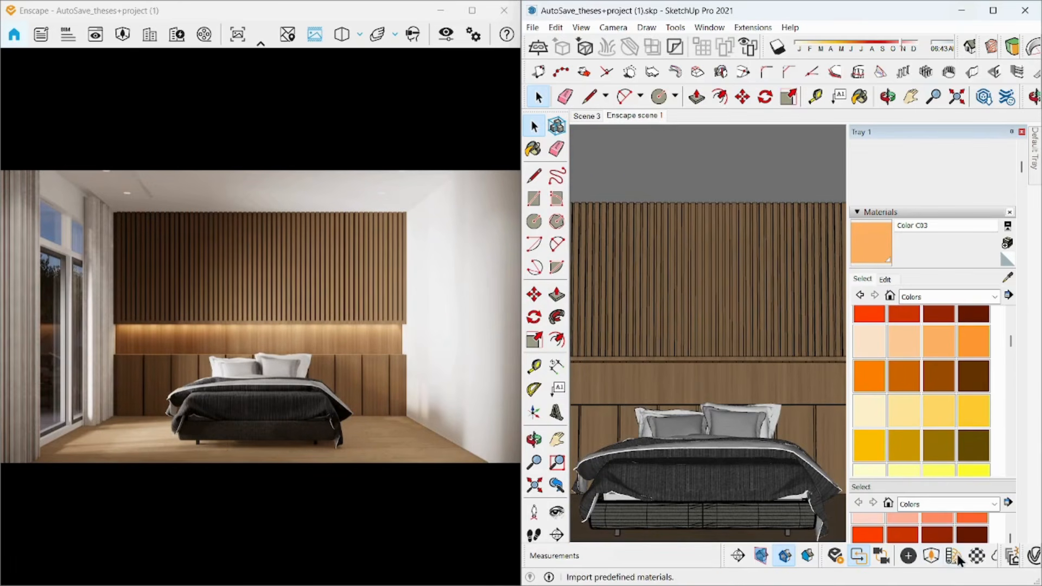
left_click(977, 555)
left_click_drag(702, 98, 603, 50)
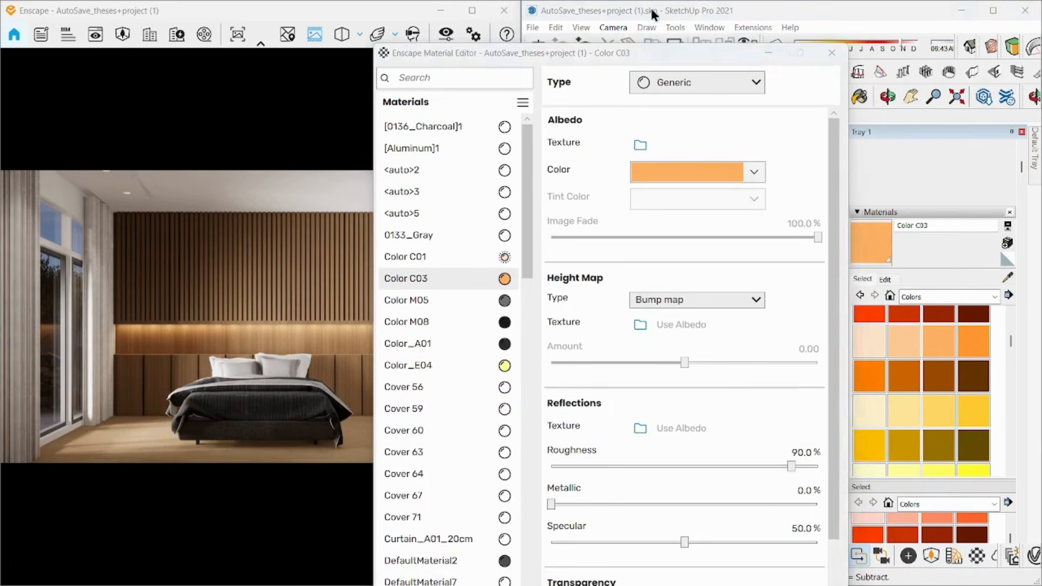
left_click_drag(651, 9, 668, 9)
left_click(826, 55)
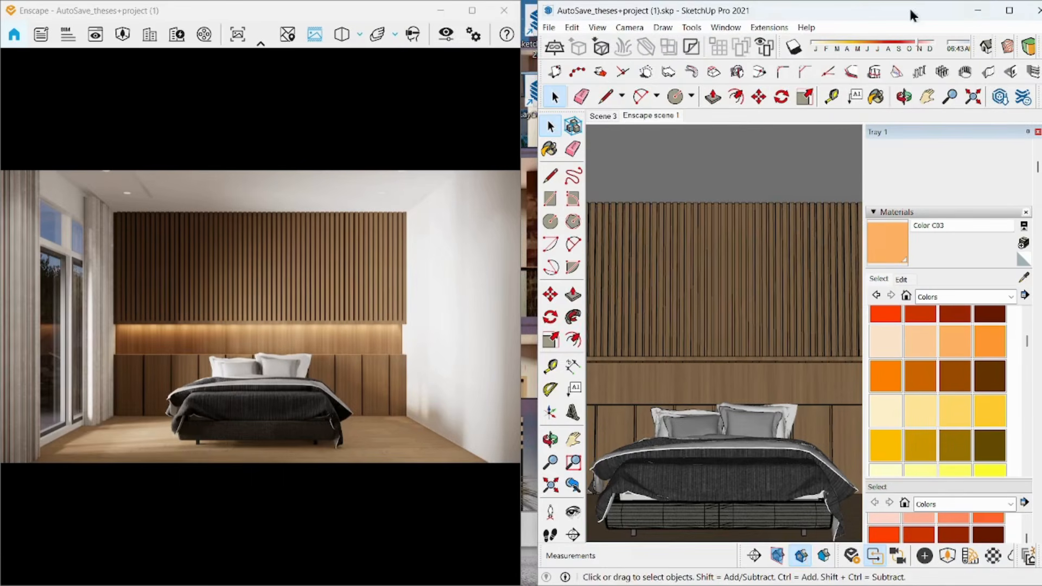
mouse_move(999, 8)
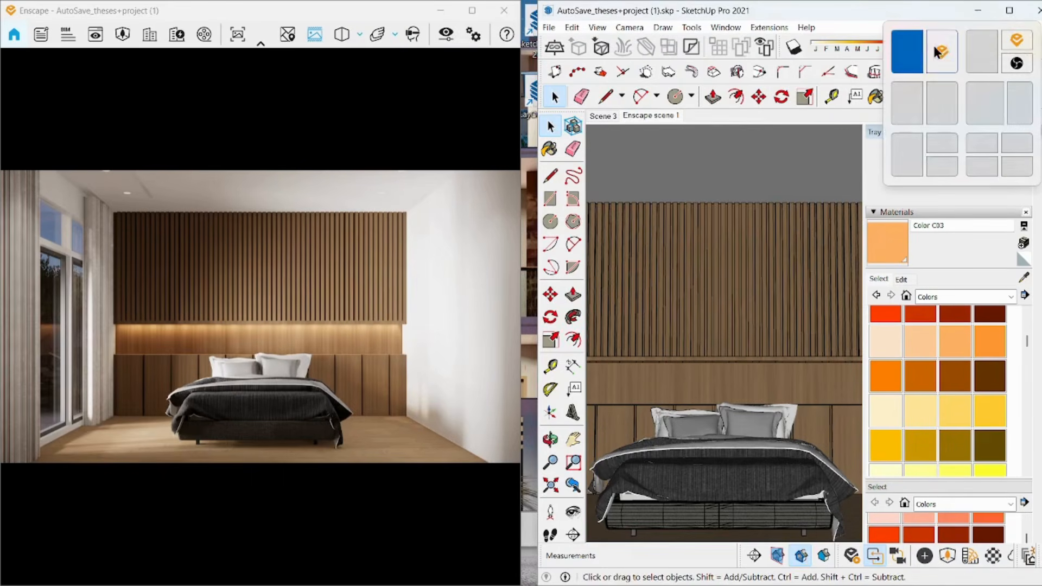
left_click(907, 52)
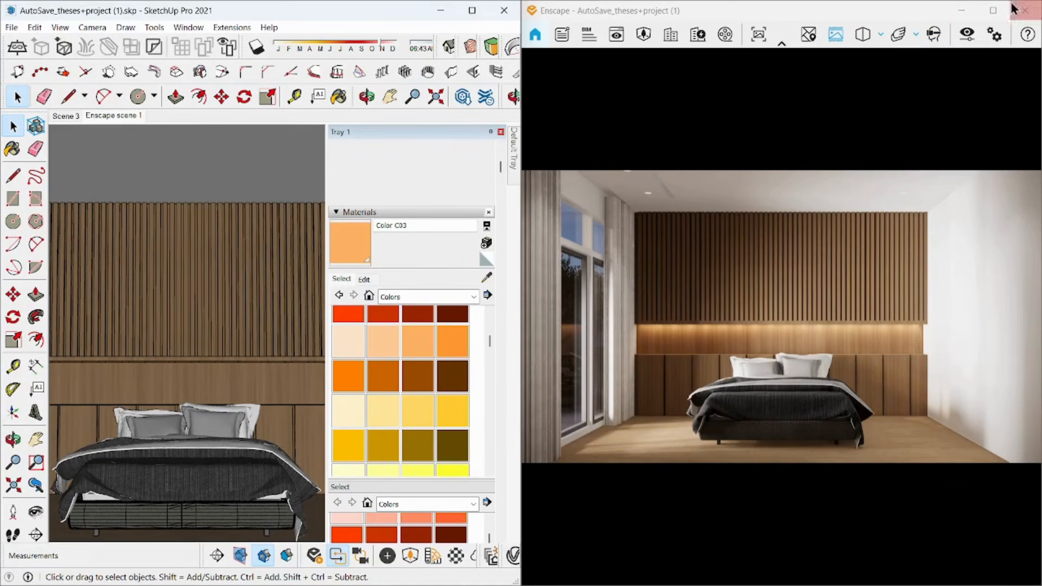
mouse_move(998, 16)
left_click(934, 54)
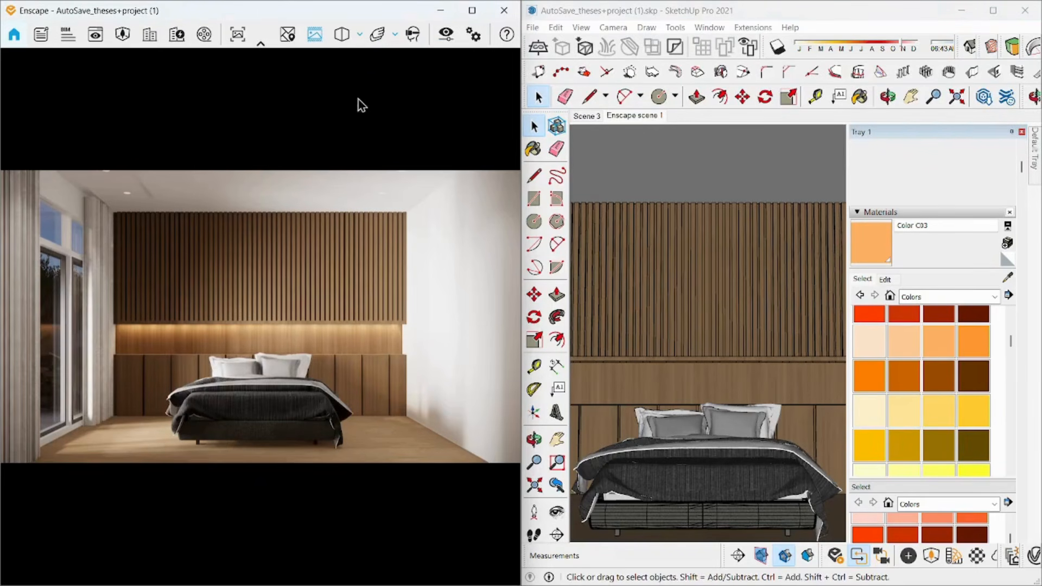
Set the render's image corrections to highlights -59%, shadows -6% and color temperature 5,950 K in the visual settings
left_click(440, 39)
left_click_drag(318, 47, 817, 56)
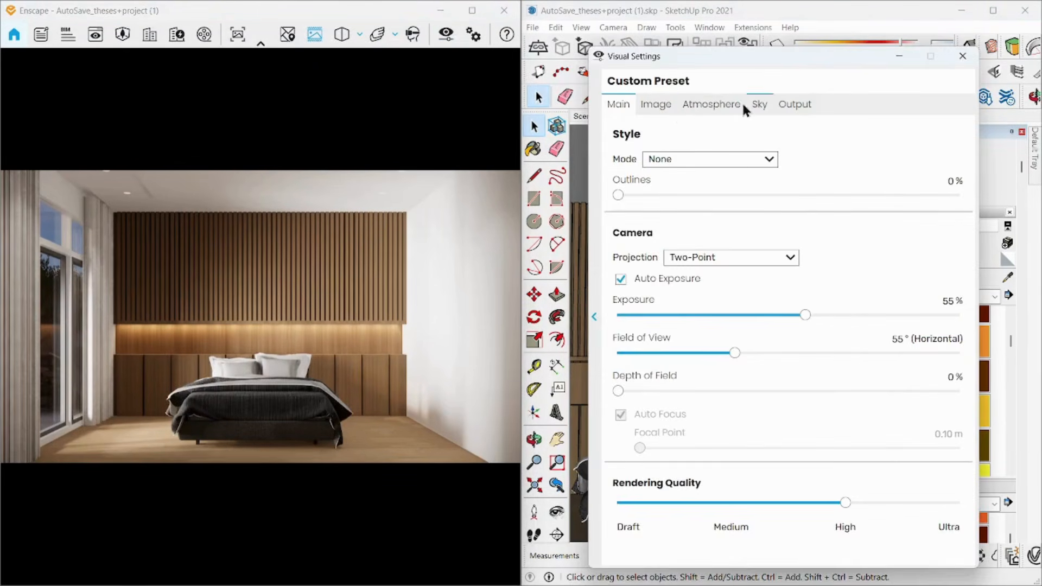
left_click(673, 106)
left_click_drag(799, 193, 747, 194)
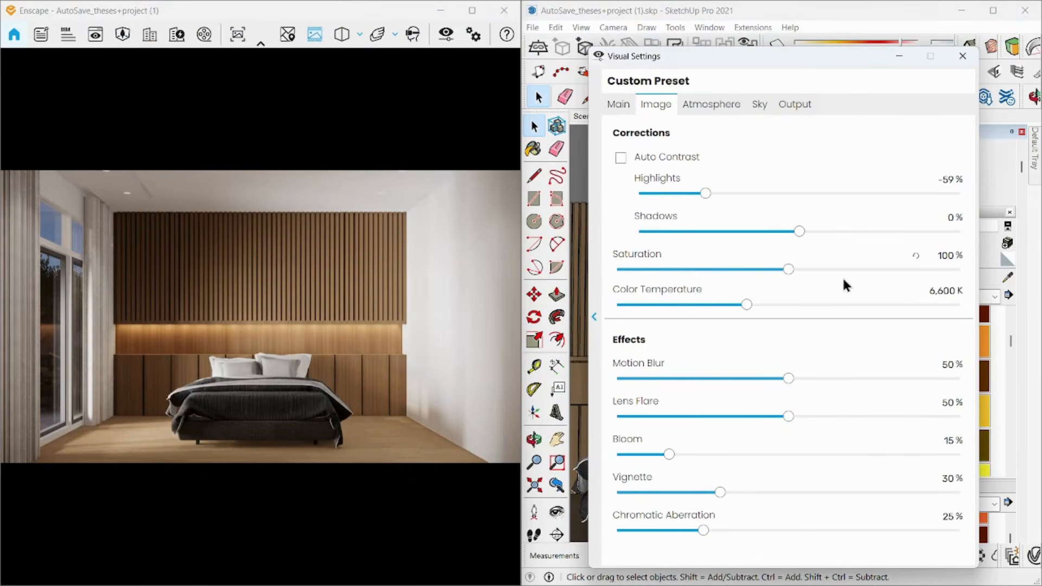
mouse_move(801, 231)
left_mouse_down()
mouse_move(780, 230)
mouse_move(819, 232)
mouse_move(789, 232)
left_mouse_up()
left_click_drag(732, 305, 729, 305)
Set the render's motion blur, lens flare and bloom to 0% and its vignette to 39%
left_click_drag(789, 379, 629, 387)
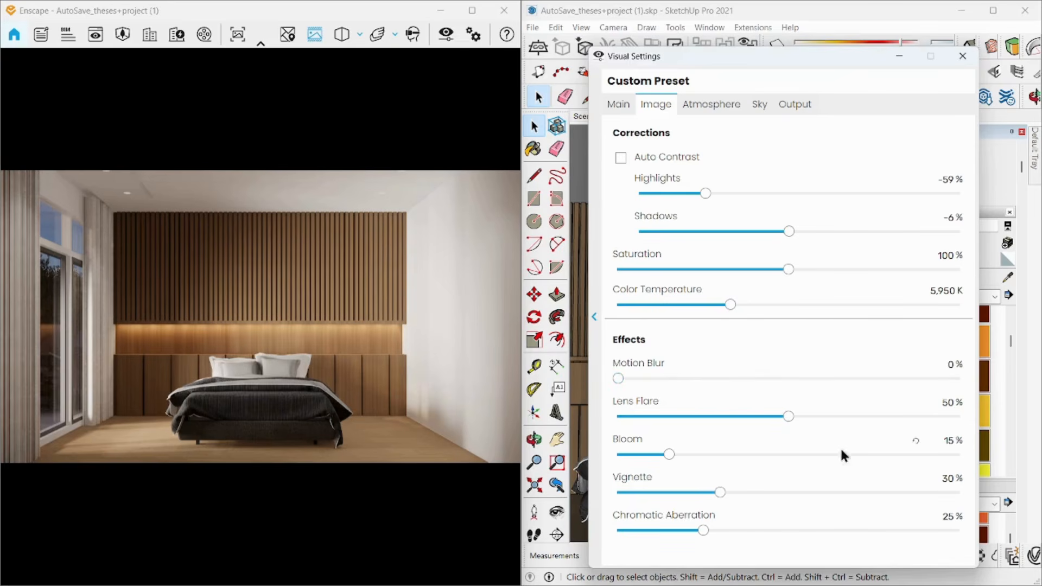
left_click_drag(790, 417, 618, 416)
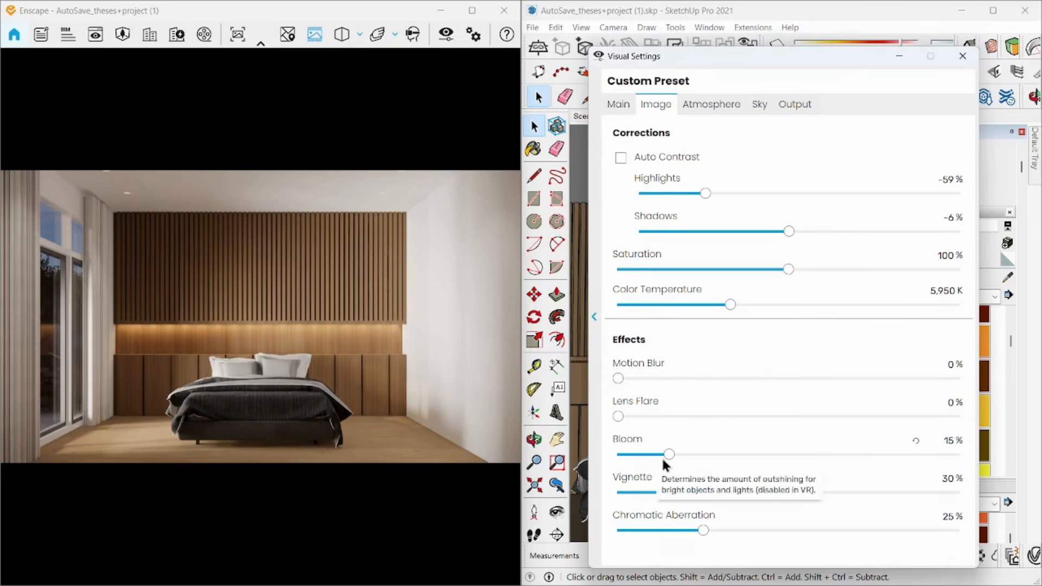
left_click_drag(663, 460, 652, 458)
left_click_drag(726, 494, 750, 493)
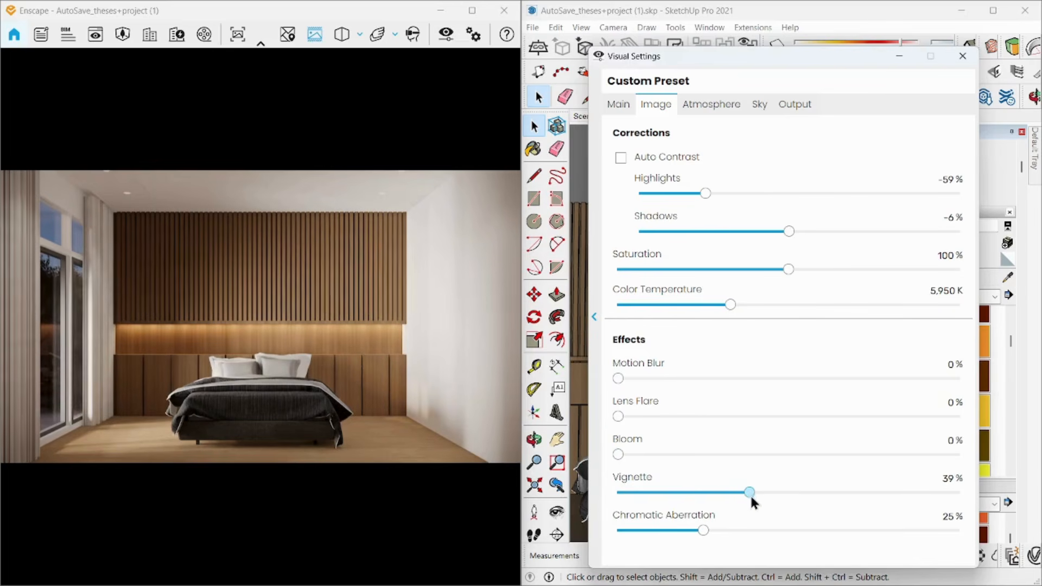
Set the camera exposure to 55% and the sun brightness to 8%, and close the visual settings
left_click(627, 103)
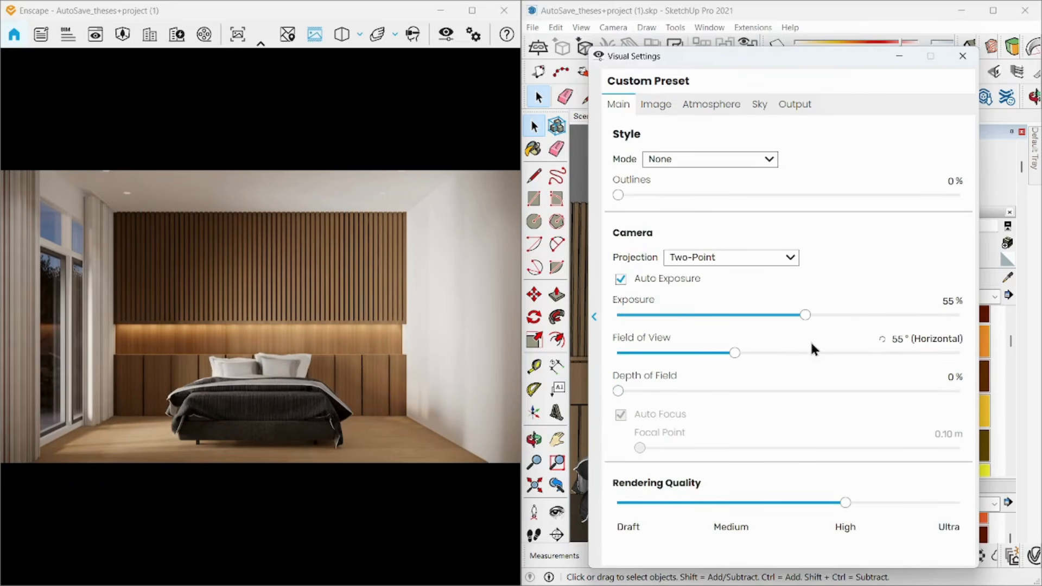
left_click_drag(807, 314, 811, 314)
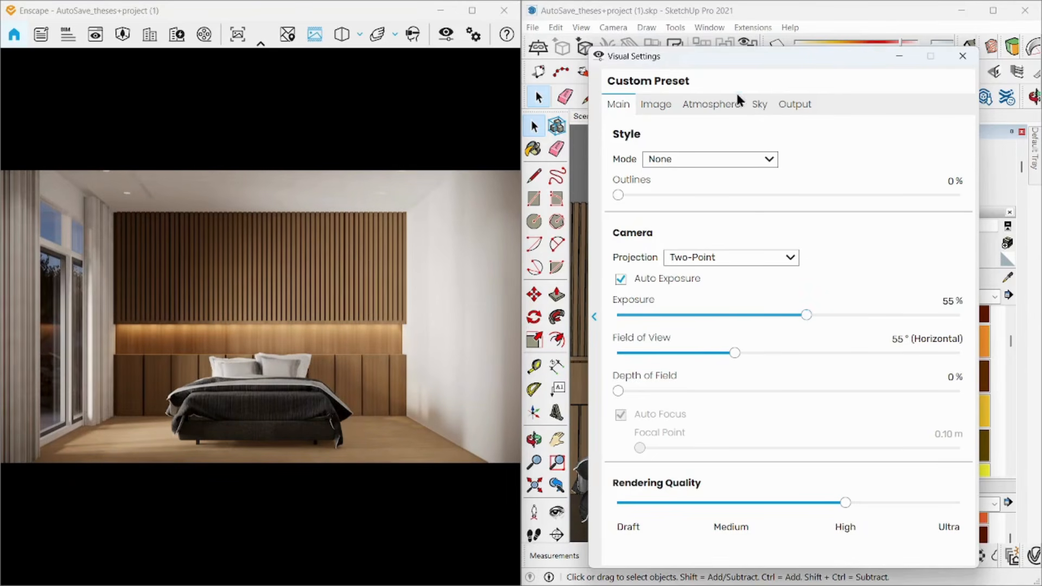
left_click(739, 98)
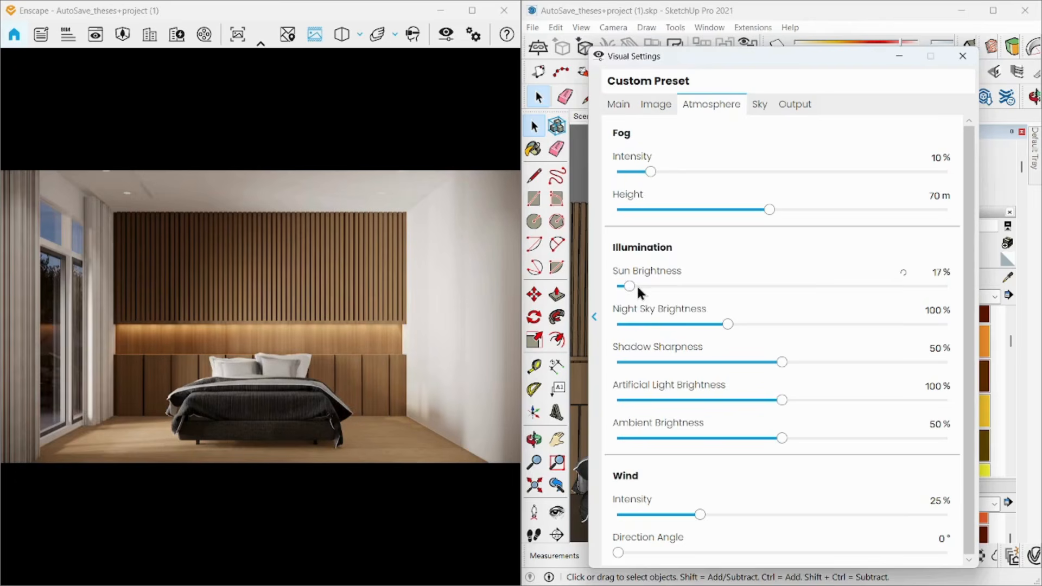
left_click_drag(638, 289, 631, 287)
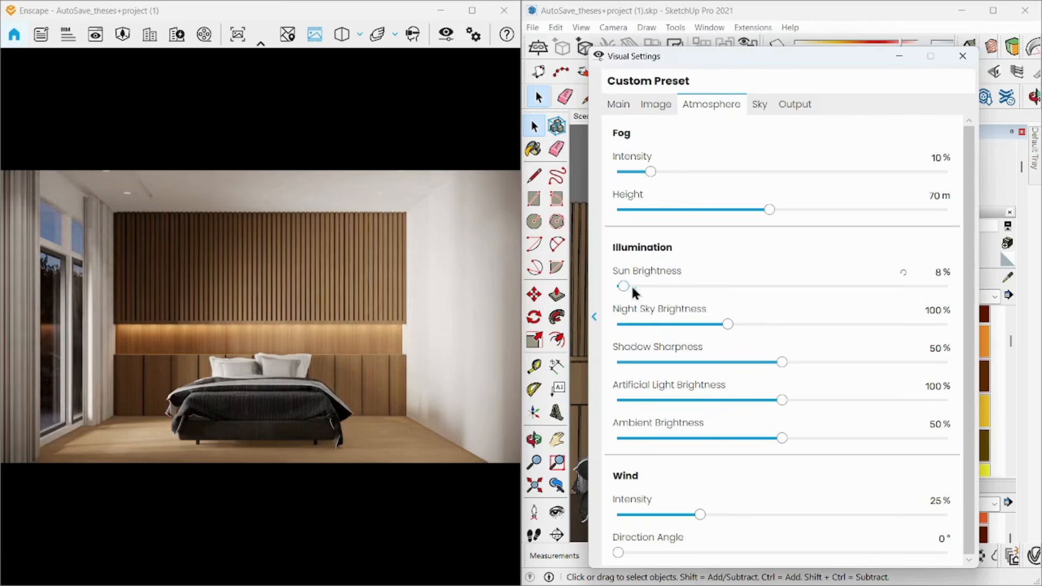
left_click(962, 55)
Unhide all the hidden bedroom objects and return to Enscape scene 1
left_click(557, 30)
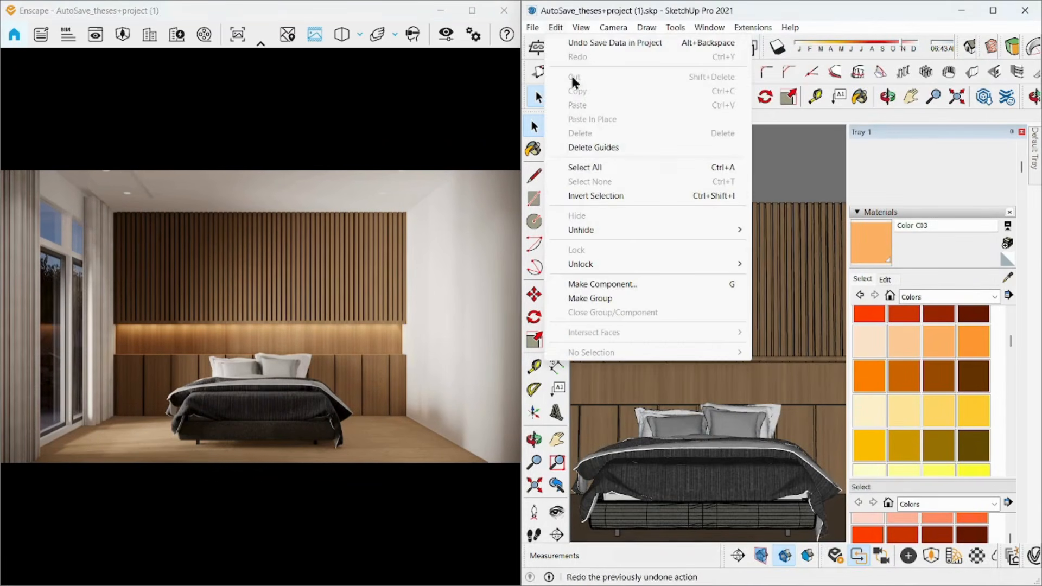
mouse_move(686, 232)
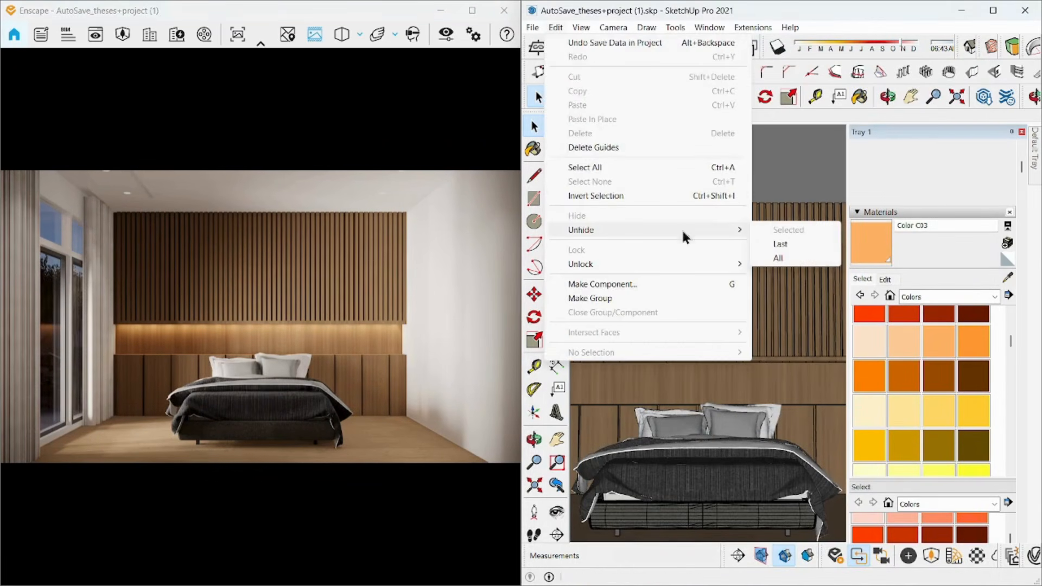
left_click(779, 258)
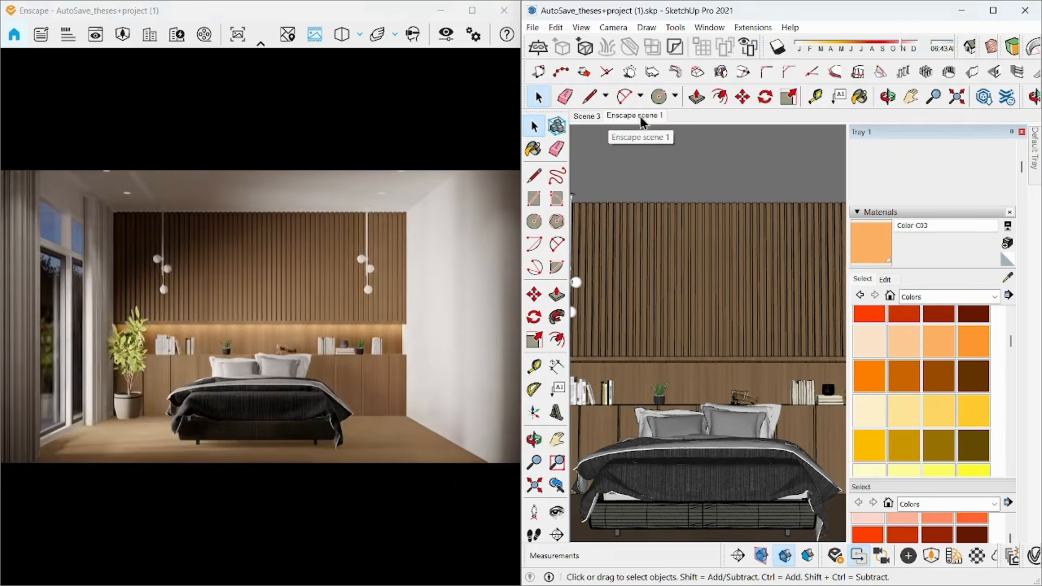
left_click(623, 115)
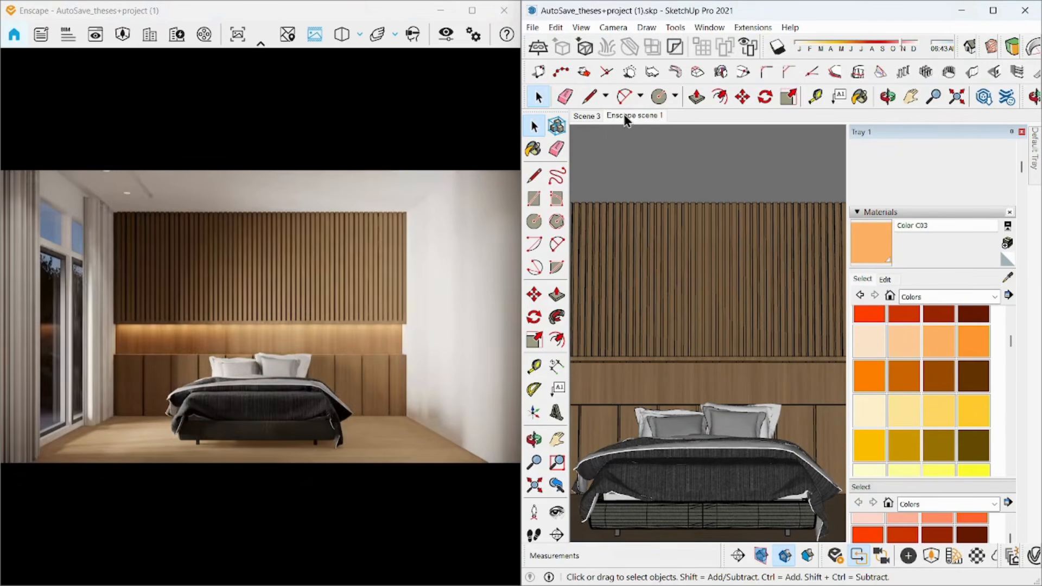
Unhide all hidden objects and update Enscape scene 1 so that it keeps the decor and pendant lamps
left_click(559, 31)
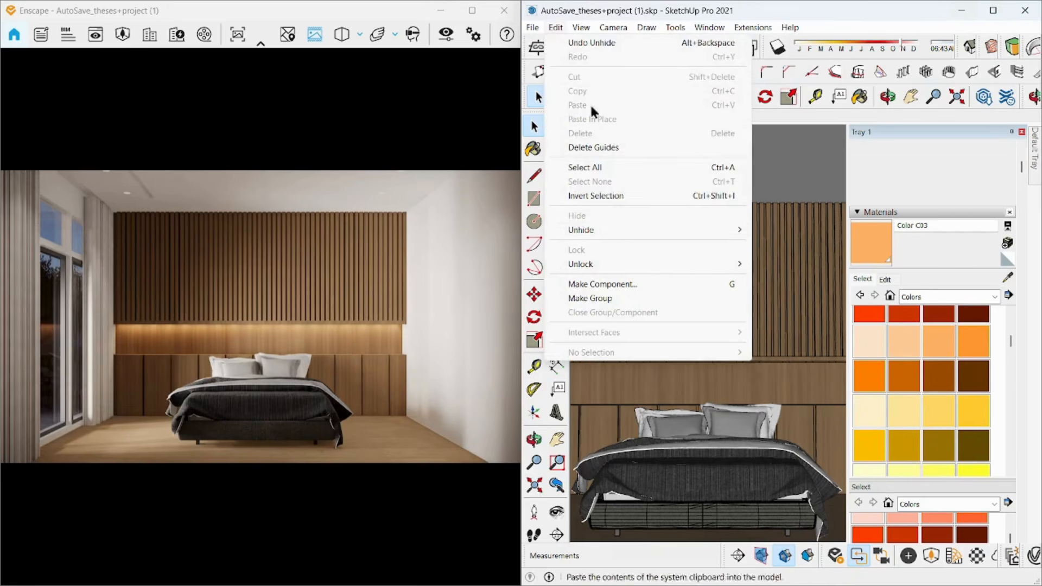
mouse_move(621, 230)
left_click(778, 259)
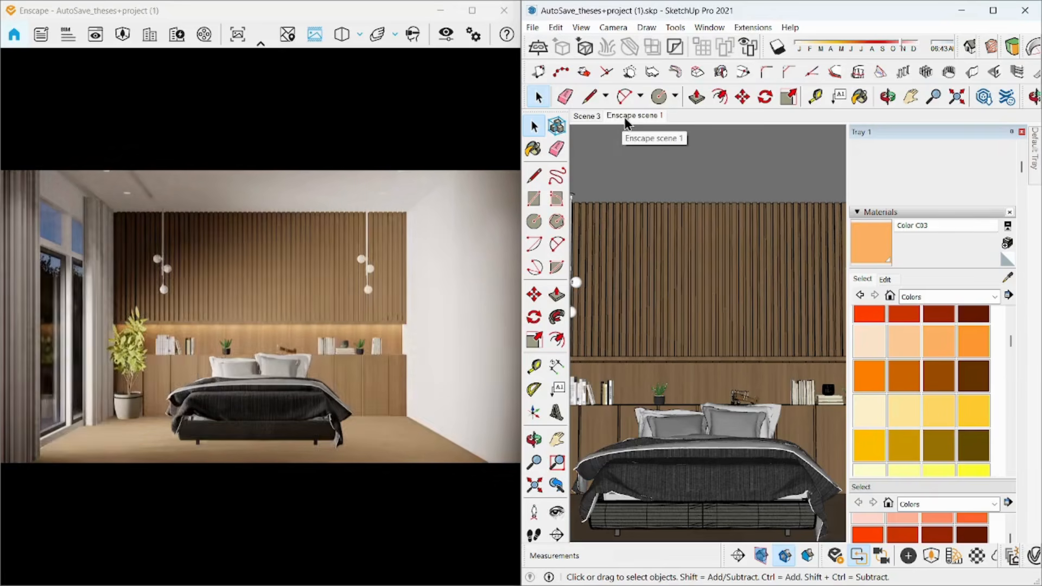
right_click(630, 120)
left_click(663, 173)
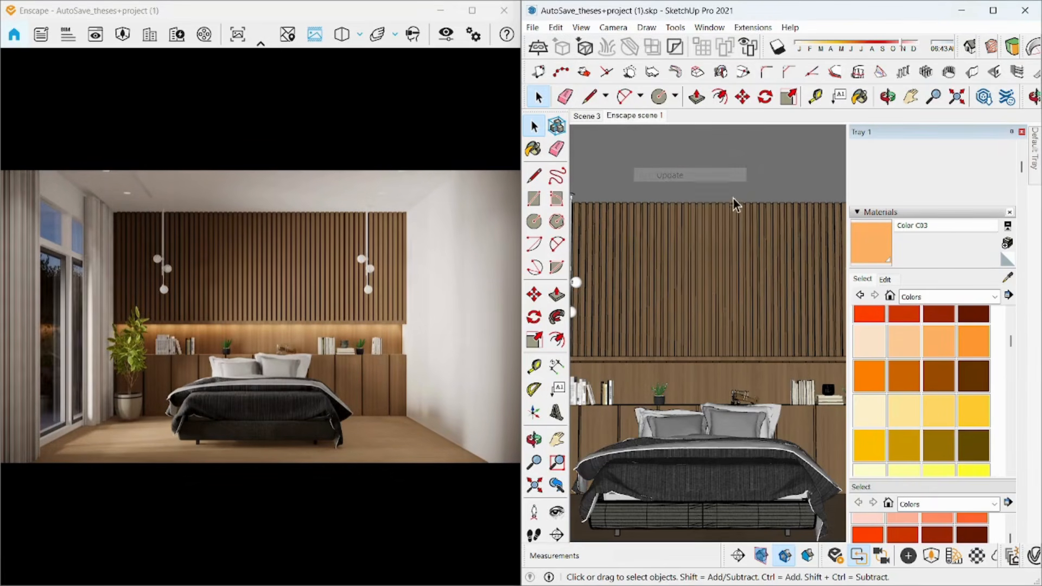
Open the pendant lamp beside the window for editing and select its upper globe
scroll(716, 314, "down", 5)
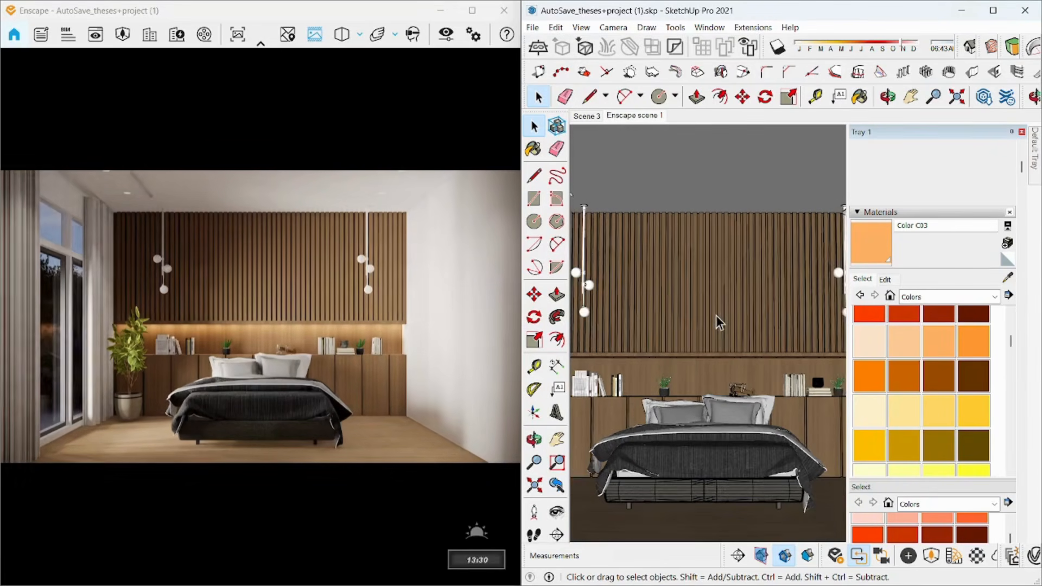
mouse_move(715, 314)
middle_mouse_down()
mouse_move(670, 348)
mouse_move(708, 357)
middle_mouse_up()
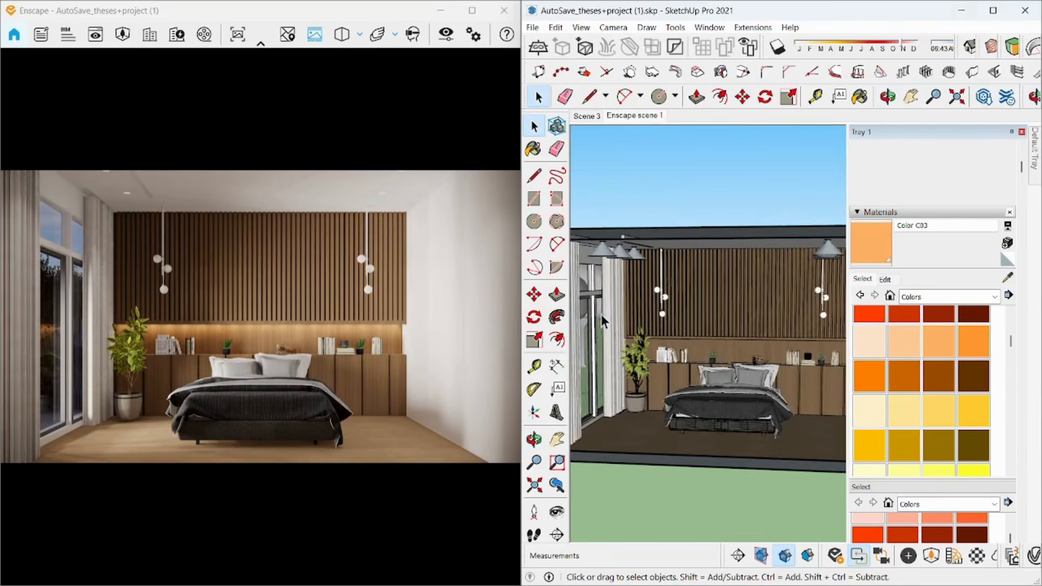
scroll(601, 315, "up", 10)
left_click(739, 288)
double_click(738, 289)
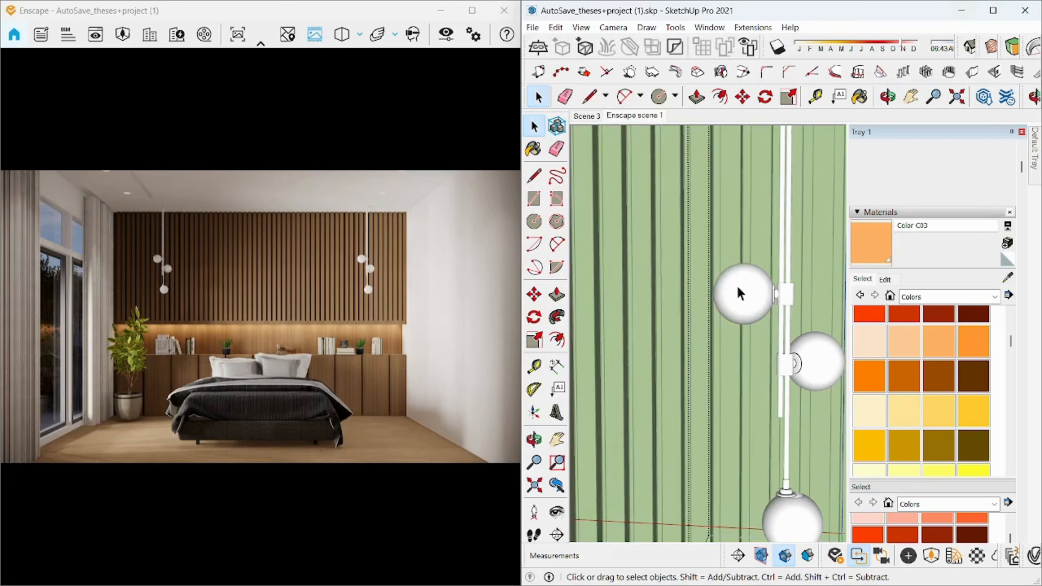
left_click(737, 286)
scroll(663, 279, "down", 4)
Try Color C03 on the three globes of the pendant lamp beside the window, and undo the painting
key("b")
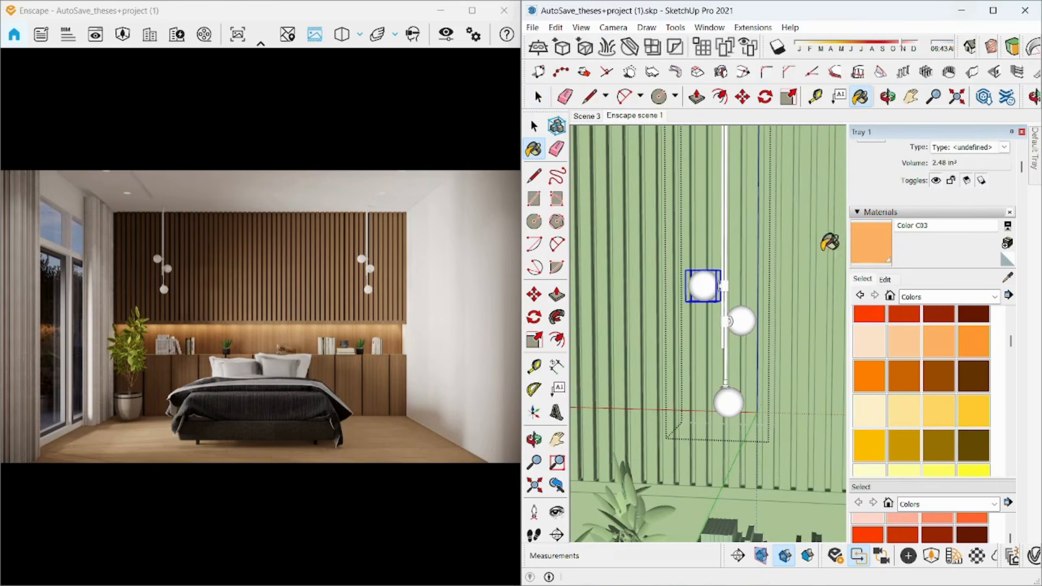
left_click(739, 322)
left_click(727, 401)
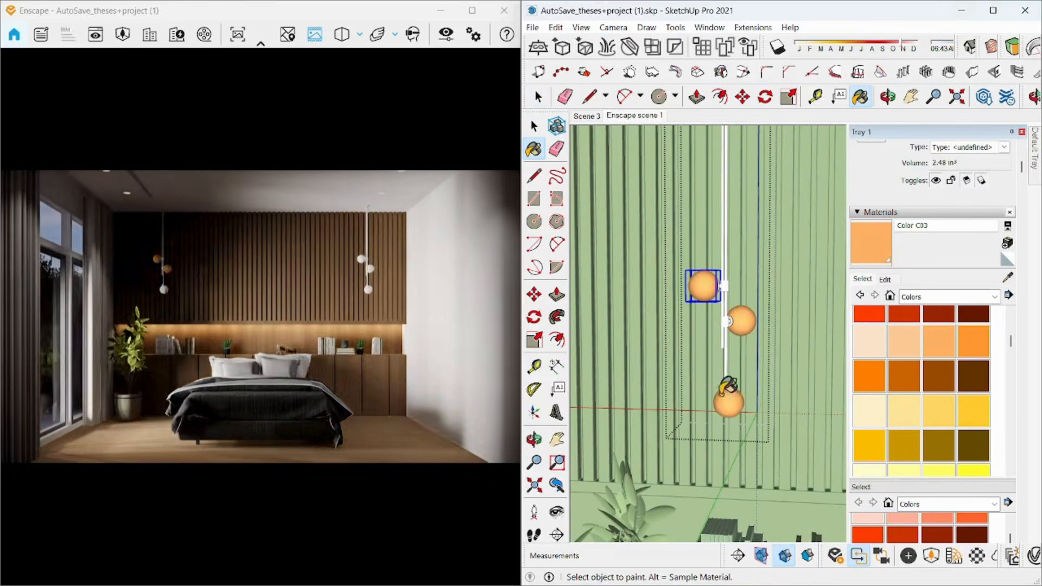
scroll(692, 325, "down", 3)
scroll(692, 326, "down", 4)
middle_click_drag(788, 368, 656, 361)
key("ctrl+z")
key("ctrl+z")
key("ctrl+z")
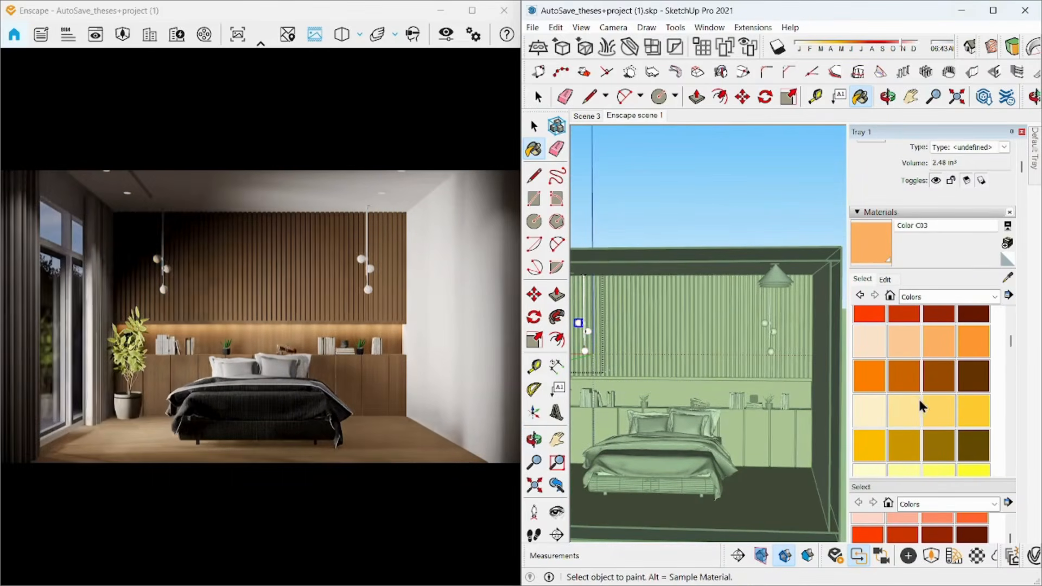
Paint the globes of the pendant lamp beside the window with the pale Color C01
scroll(912, 402, "down", 1)
scroll(892, 387, "up", 3)
left_click(947, 411)
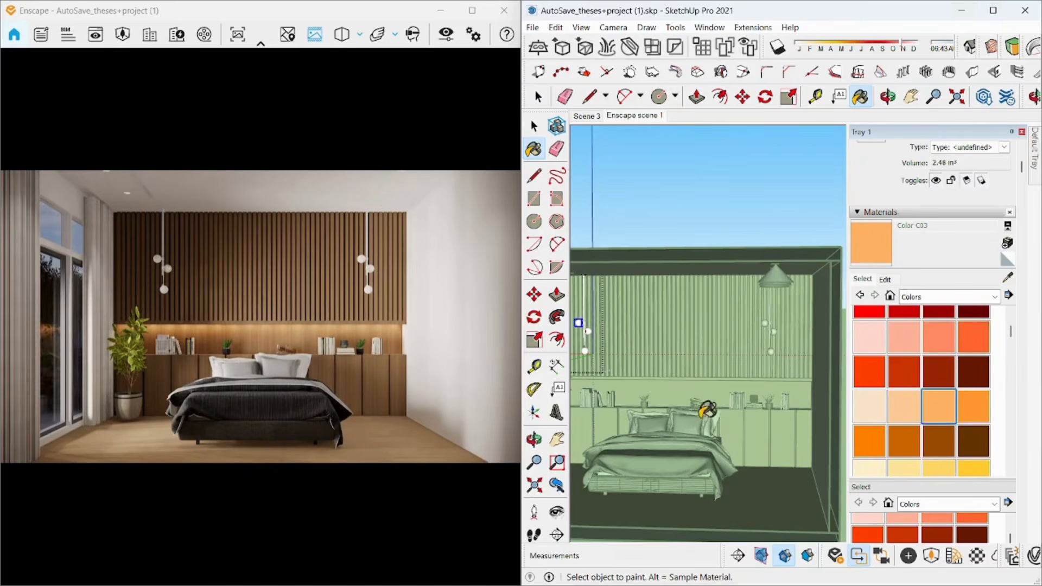
scroll(672, 367, "up", 5)
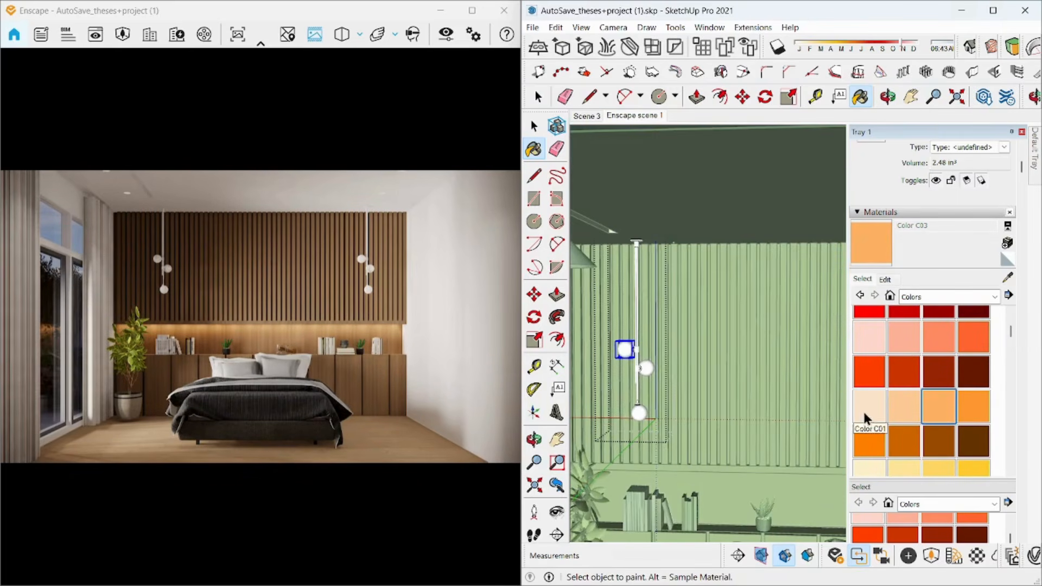
left_click(866, 416)
left_click(625, 346)
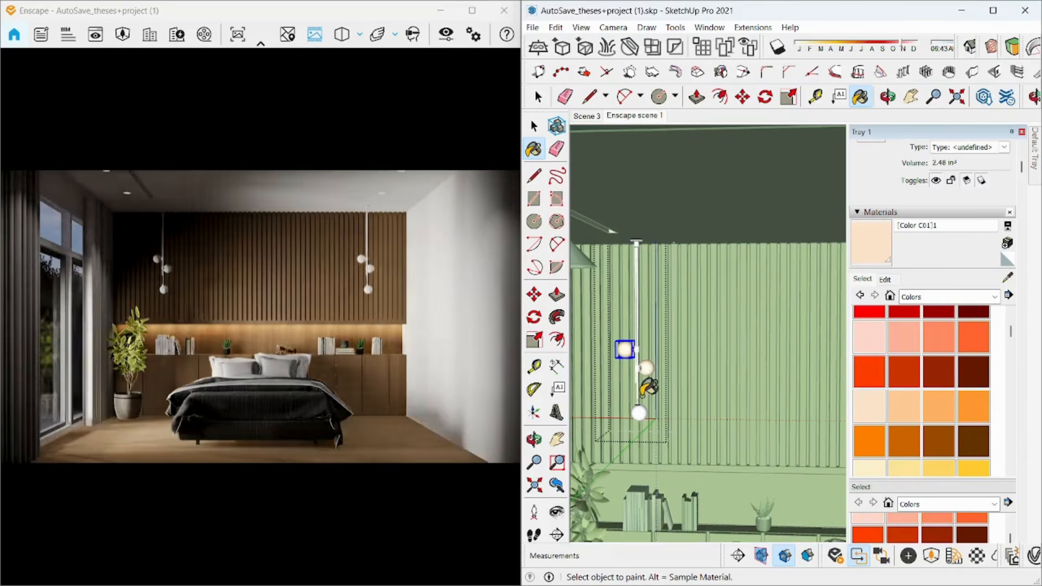
Paint the three globes of the pendant lamp on the other side of the bed with Color C01 and return to Enscape scene 1
scroll(632, 369, "down", 5)
middle_click_drag(626, 347, 622, 353)
key("space")
scroll(751, 353, "up", 8)
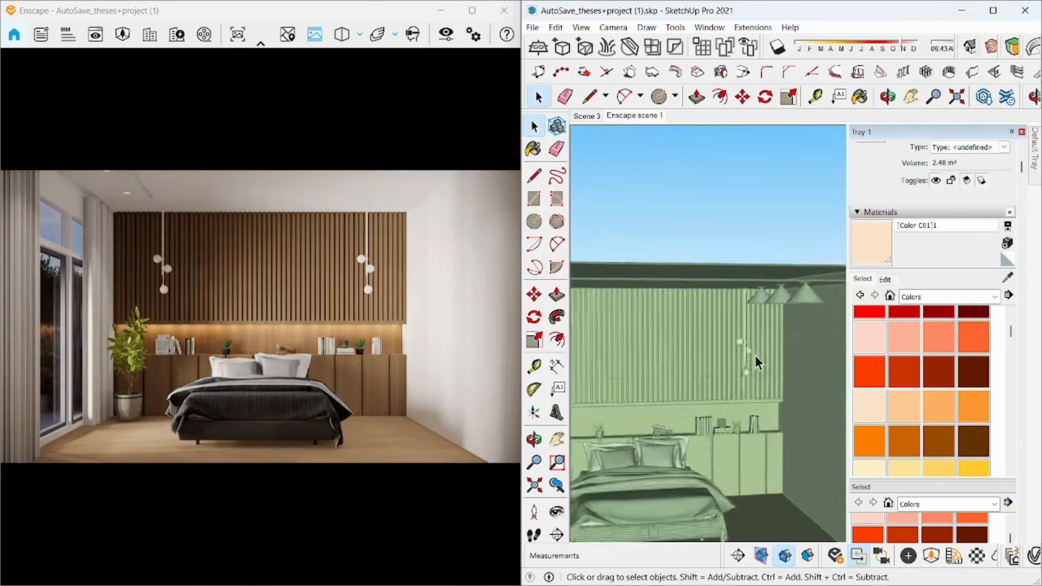
left_click(730, 348)
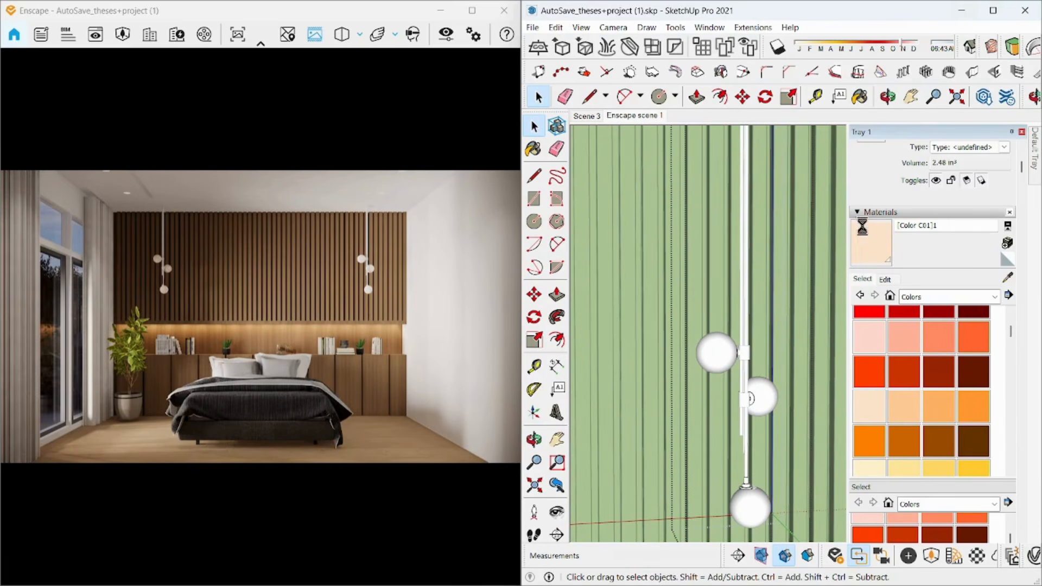
key("b")
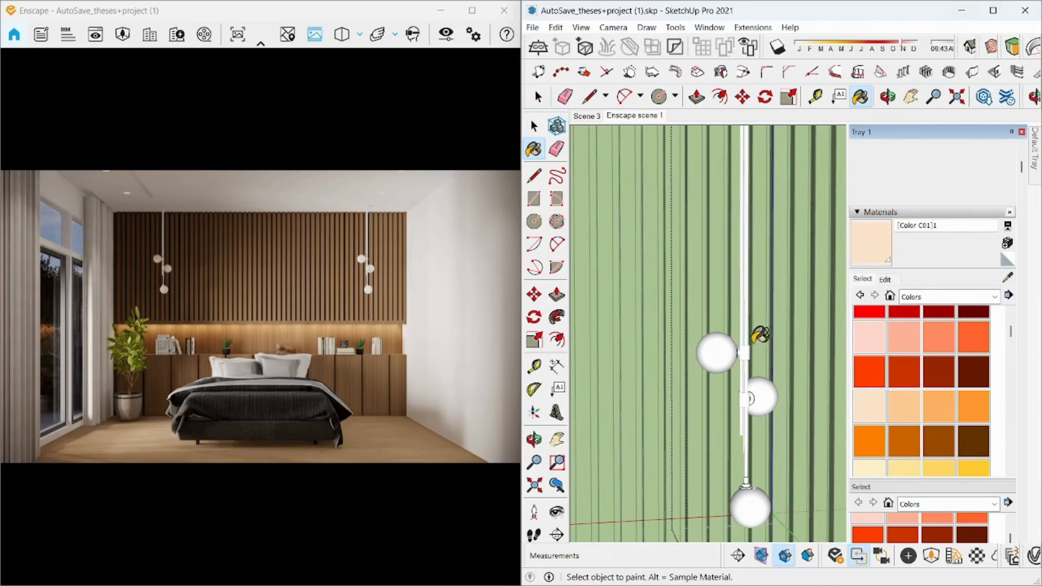
left_click(725, 352)
left_click(770, 389)
left_click(751, 494)
key("space")
scroll(639, 451, "down", 6)
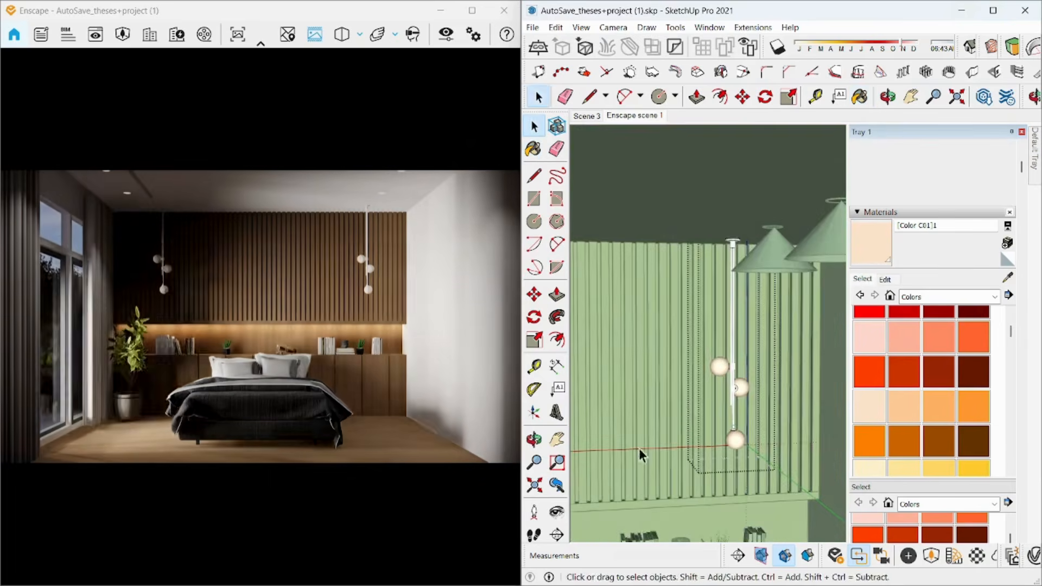
left_click(635, 115)
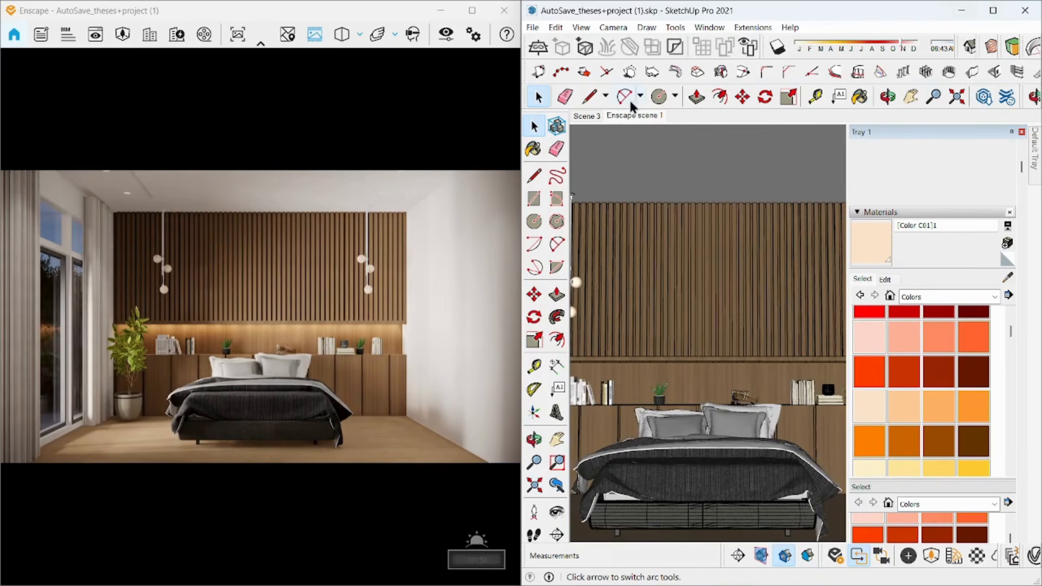
Make the globe material [Color C01]1 self-illuminated with a warm orange illumination color in the Enscape Material Editor
left_click(978, 564)
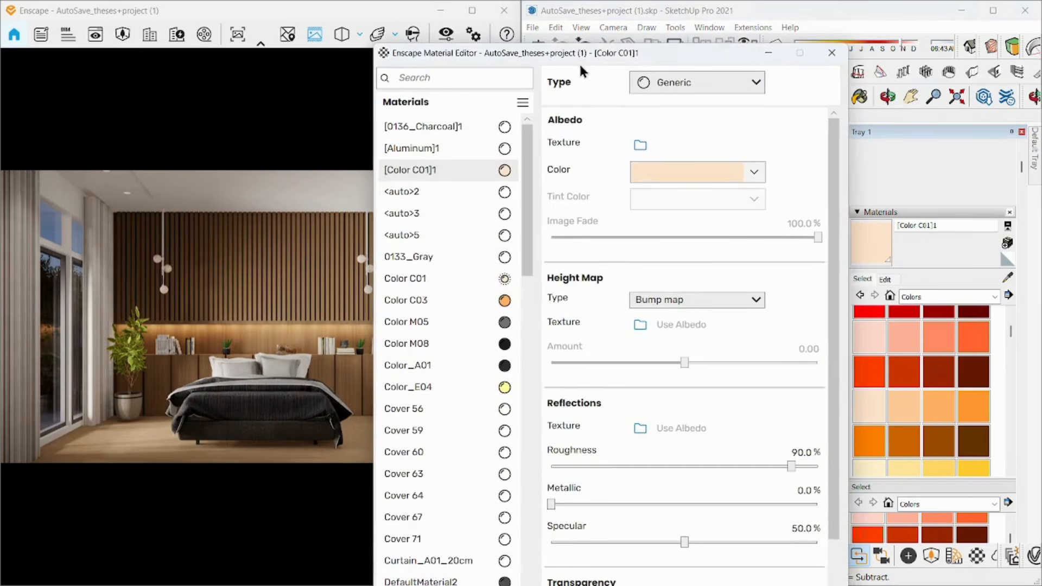
left_click_drag(580, 62, 565, 54)
left_click(659, 74)
left_click(655, 250)
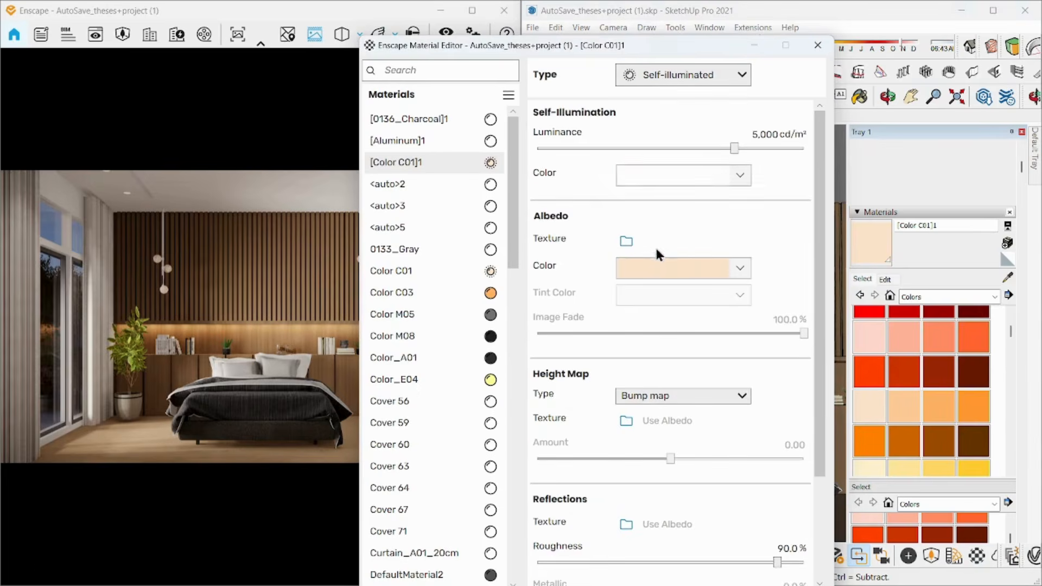
left_click(708, 177)
left_click(614, 302)
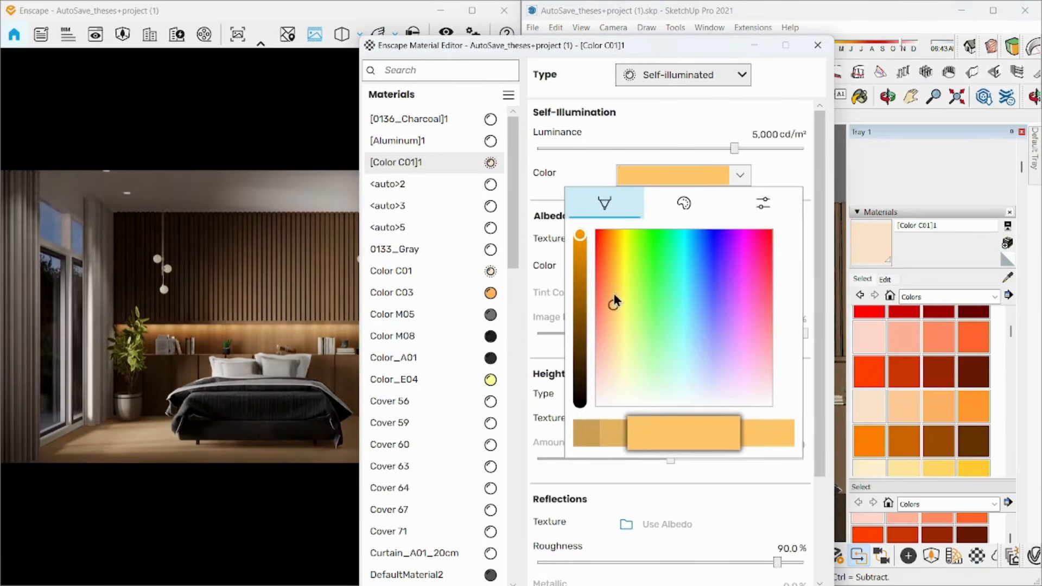
left_click(580, 179)
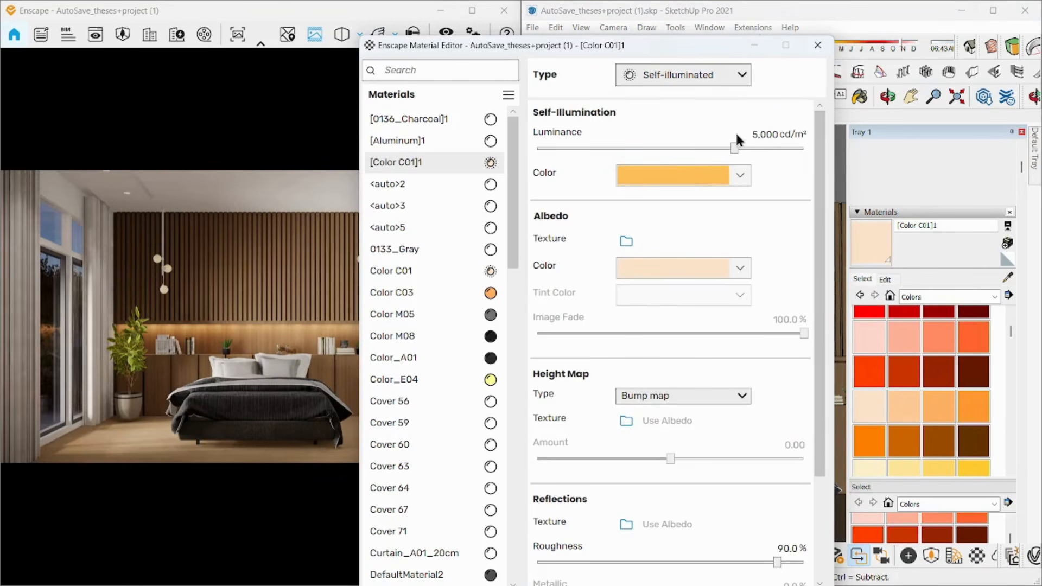
Raise the globe material's luminance to about 23,714 cd/m² and close the material editor
left_click_drag(766, 146, 770, 146)
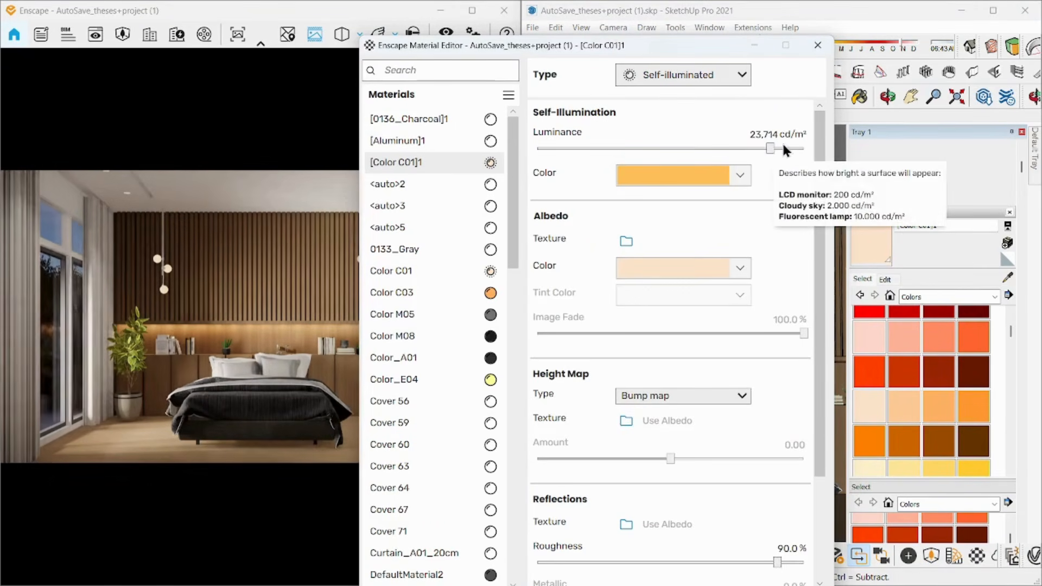
left_click(783, 147)
left_click(819, 46)
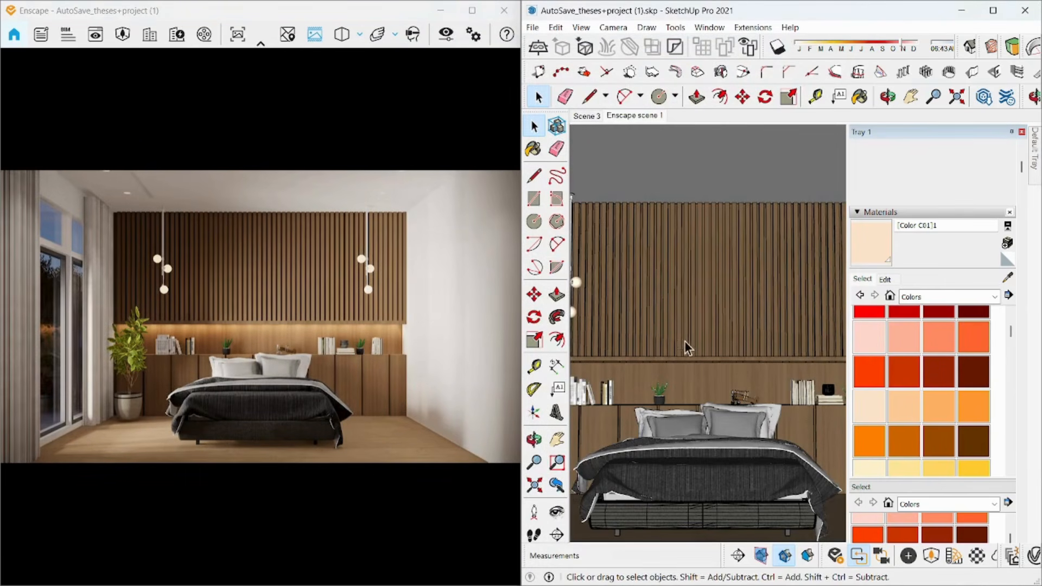
scroll(686, 347, "down", 3)
middle_click_drag(687, 348, 708, 414)
scroll(709, 413, "up", 5)
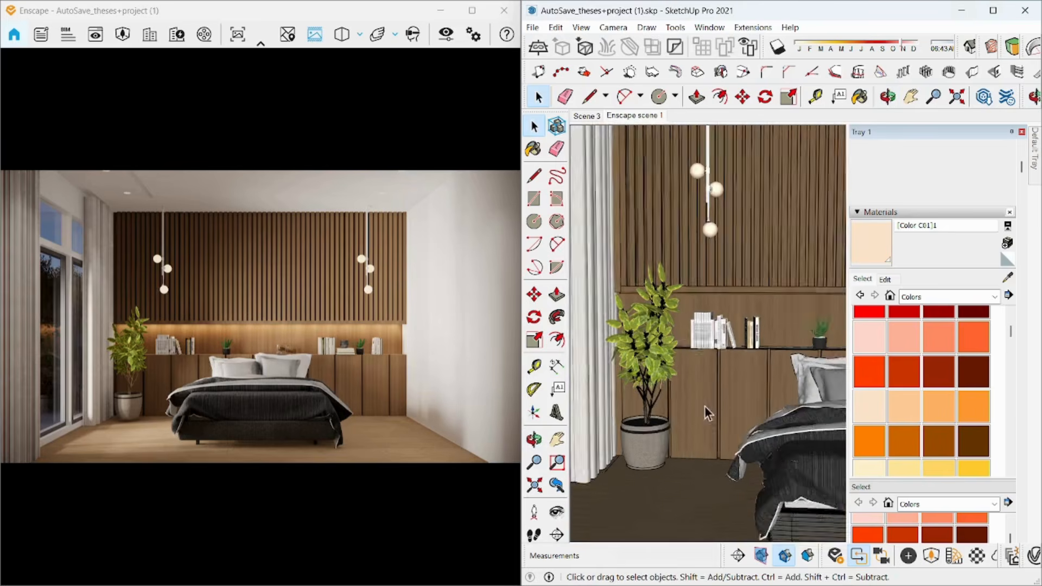
Sample the potted plant's leaf material ficus2 and set its type to Foliage in the Enscape Material Editor
scroll(708, 413, "up", 1)
left_click(978, 556)
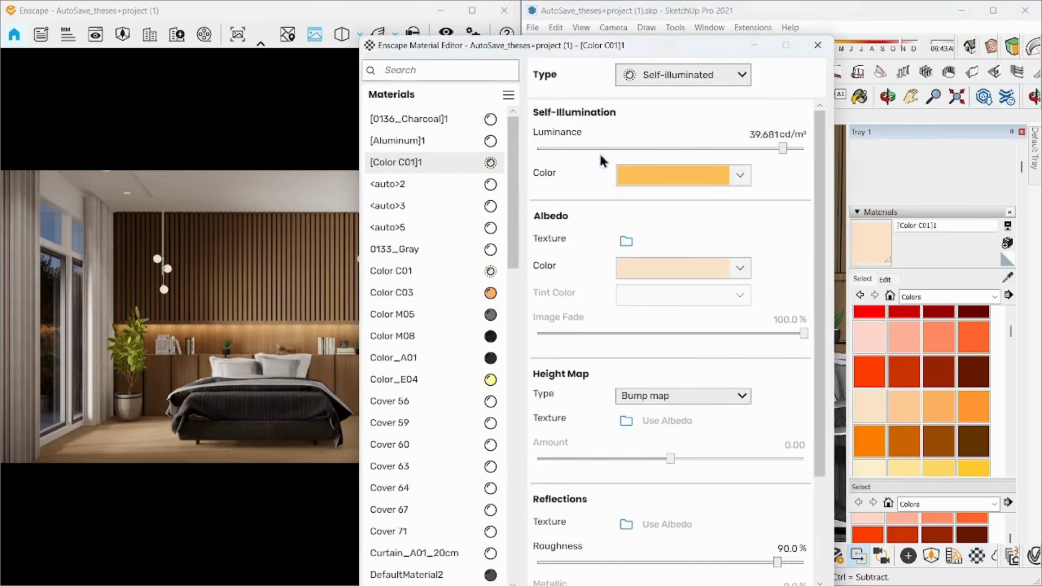
left_click_drag(556, 43, 308, 119)
left_click(1005, 278)
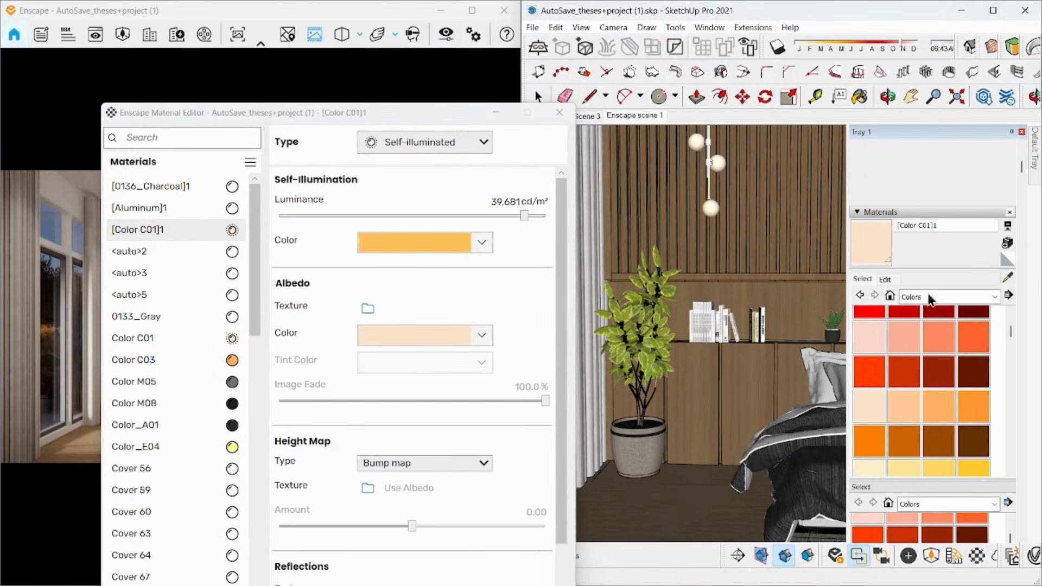
left_click(650, 315)
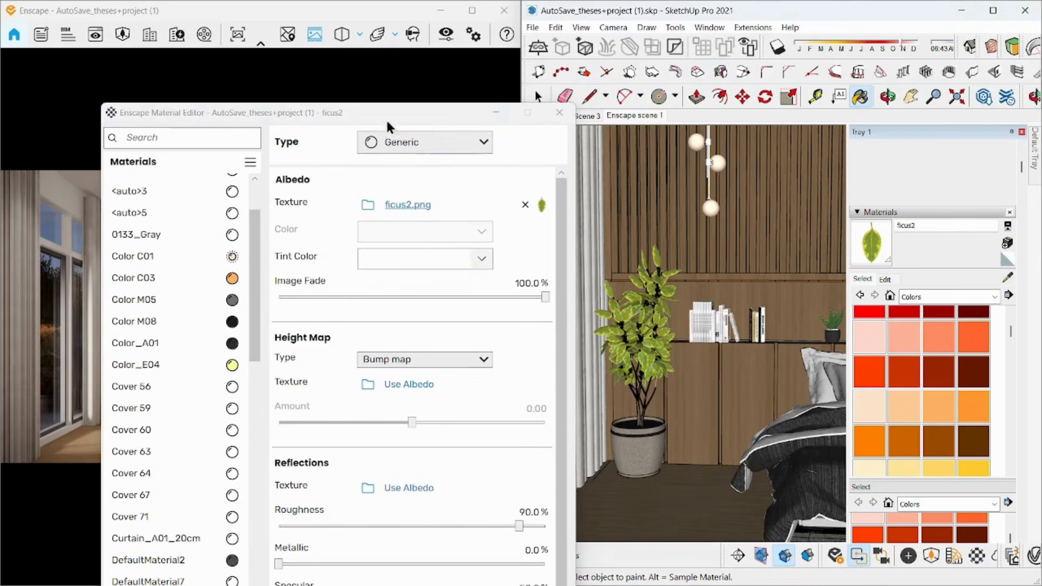
left_click_drag(391, 114, 683, 76)
left_click(674, 101)
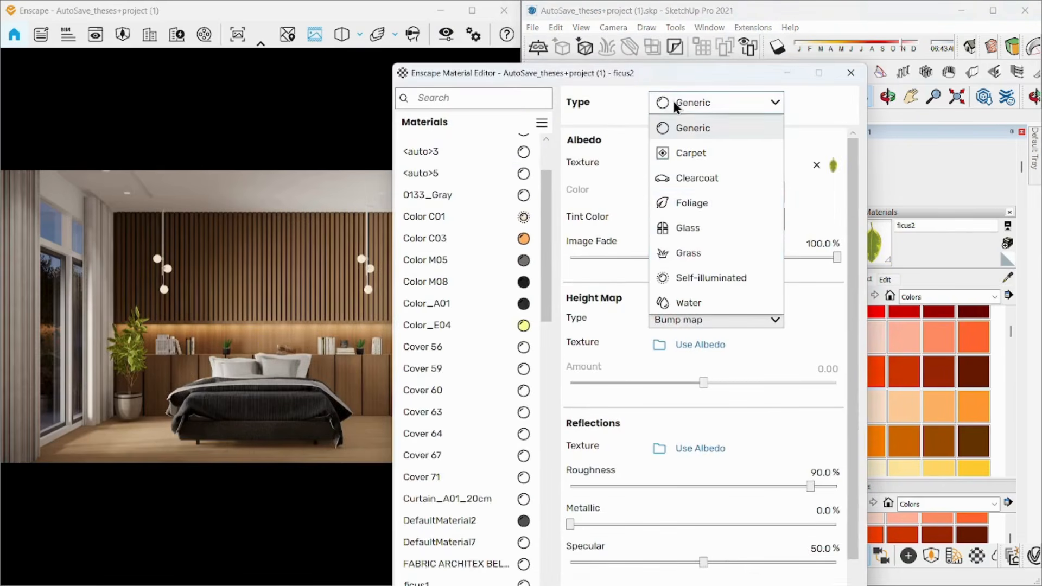
left_click(711, 203)
Use the leaf's albedo texture as its bump map with an amount of 3.69, close the editor and restore Enscape scene 1
scroll(629, 331, "down", 1)
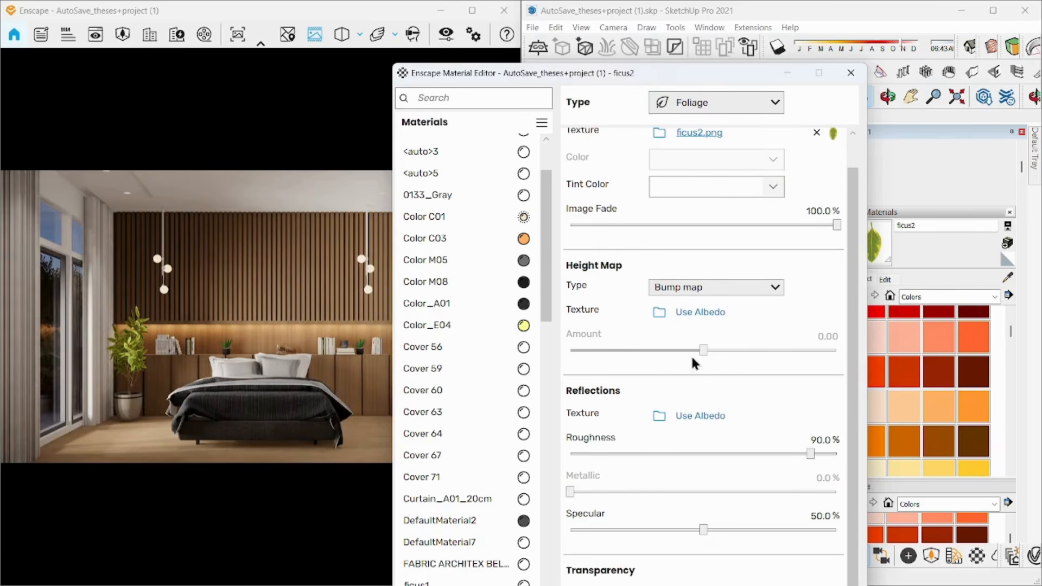
left_click_drag(781, 350, 600, 350)
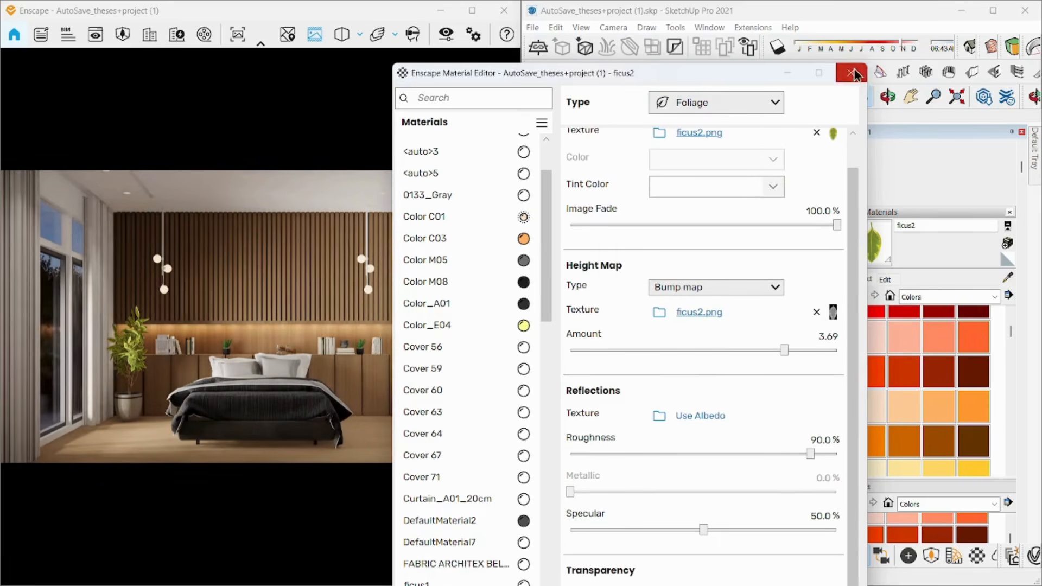
left_click(851, 73)
left_click(630, 116)
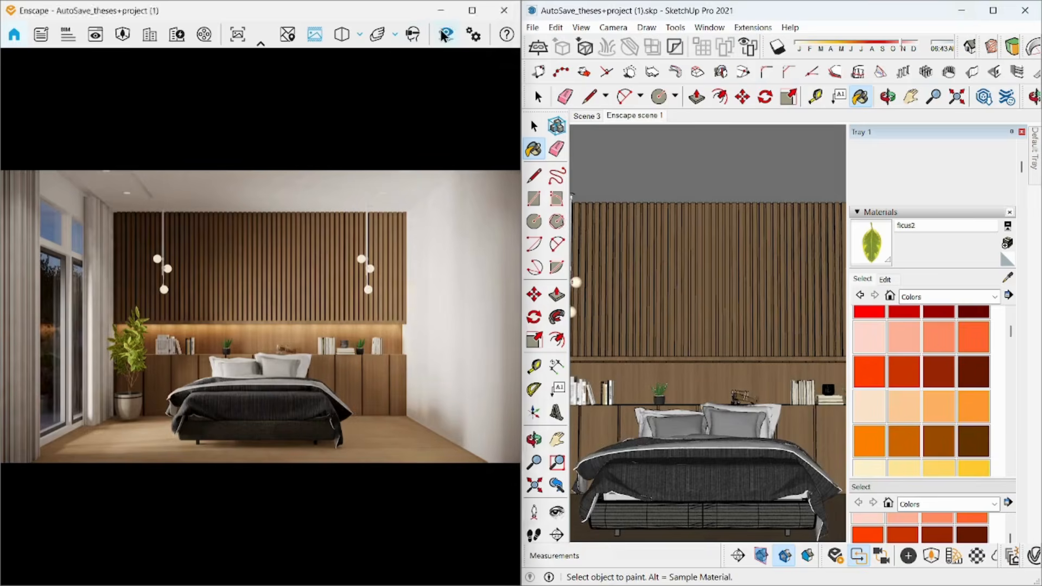
Set the render output resolution to Ultra HD in the Enscape Visual Settings
left_click(446, 34)
left_click_drag(490, 62, 632, 69)
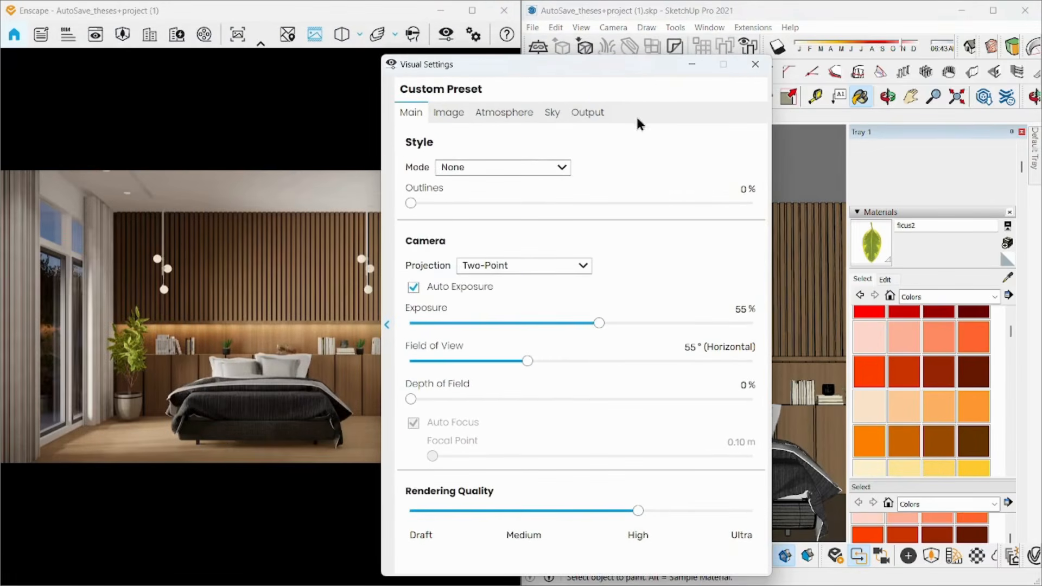
left_click(583, 115)
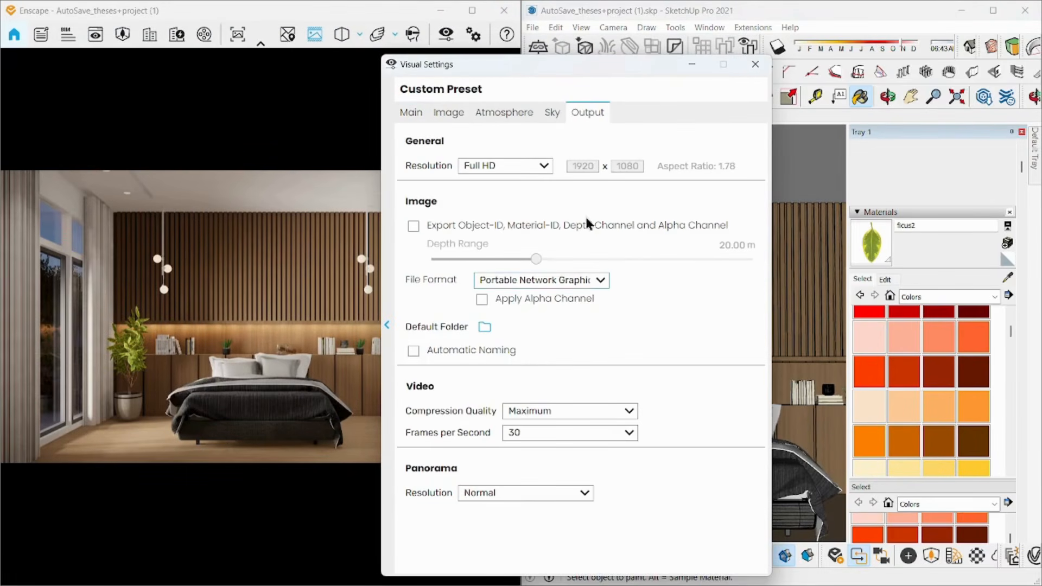
left_click(496, 166)
left_click(490, 237)
Review the main, image, atmosphere, sky and output visual settings, and close the Visual Settings window
left_click(450, 111)
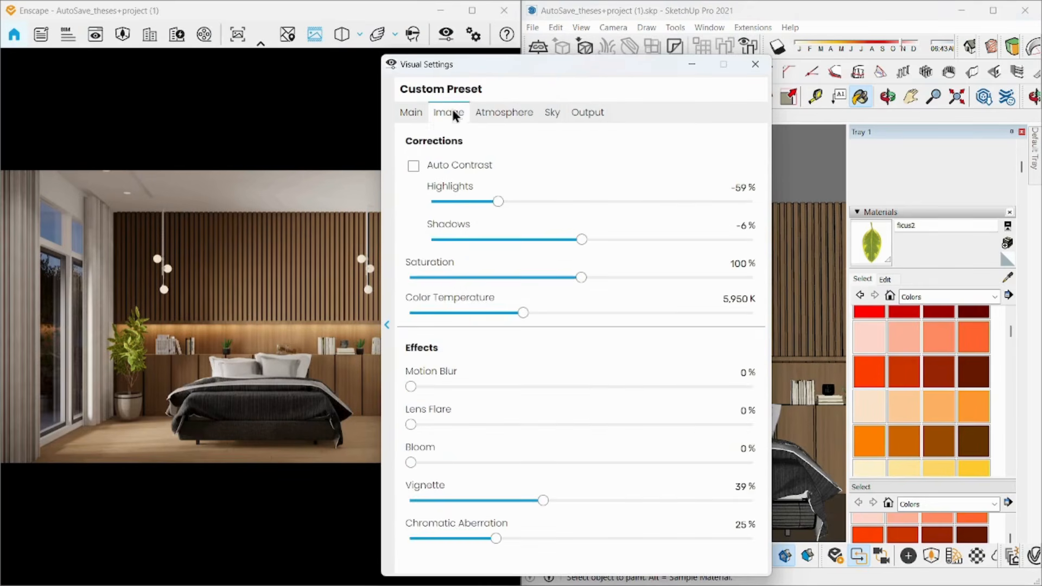
left_click(411, 114)
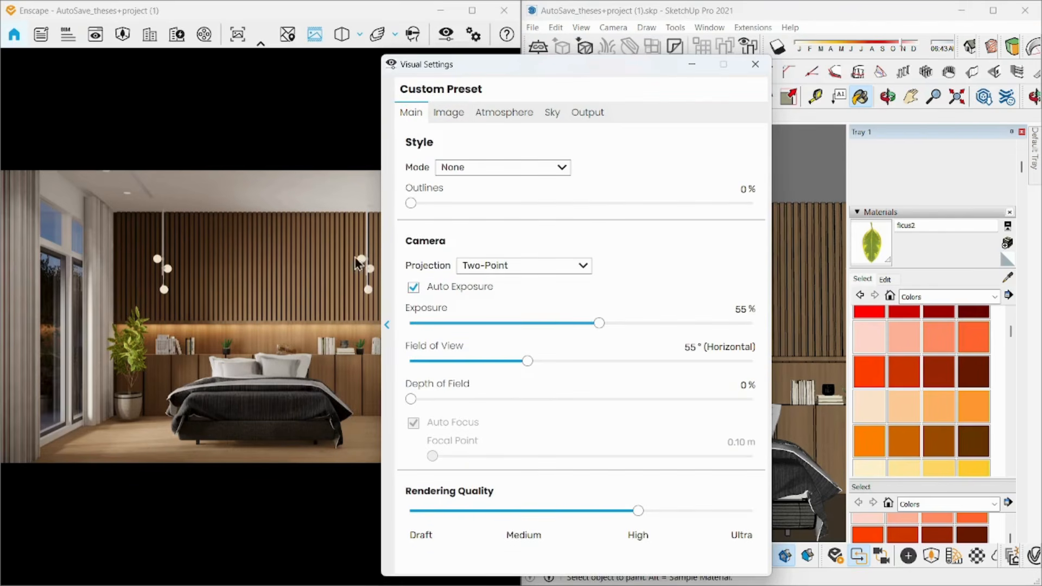
left_click(450, 112)
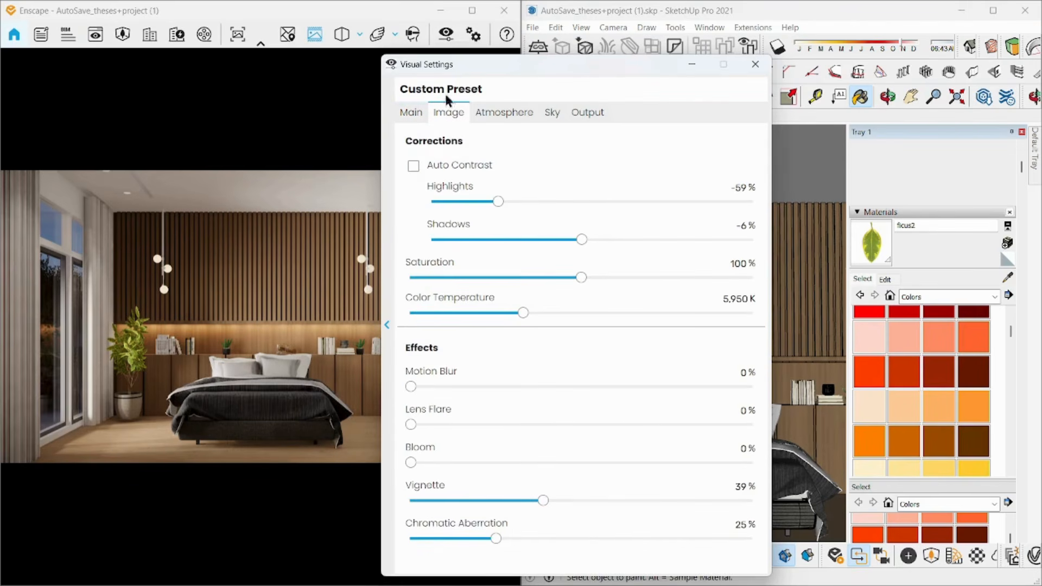
left_click(505, 113)
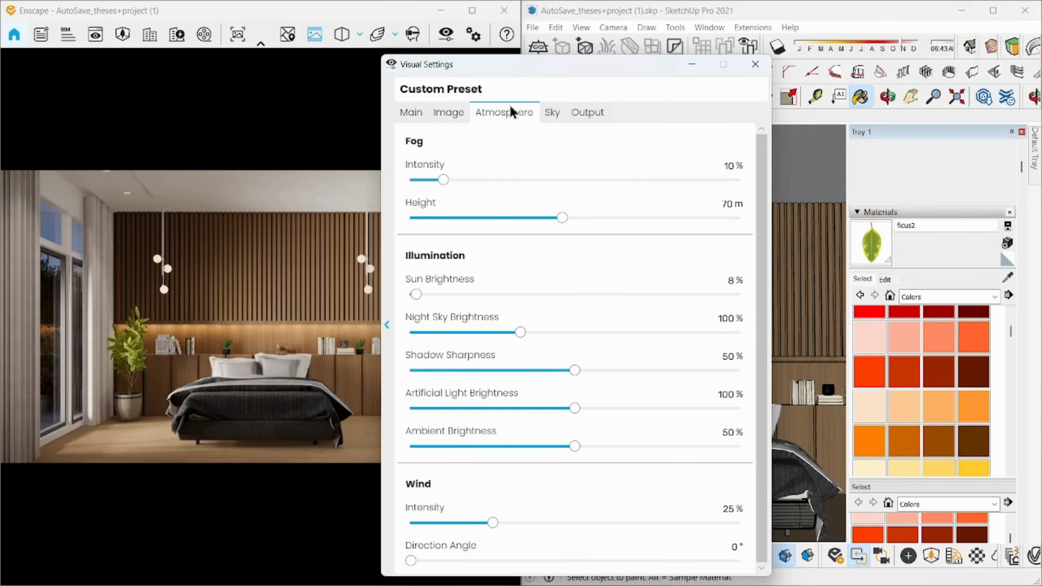
left_click(550, 114)
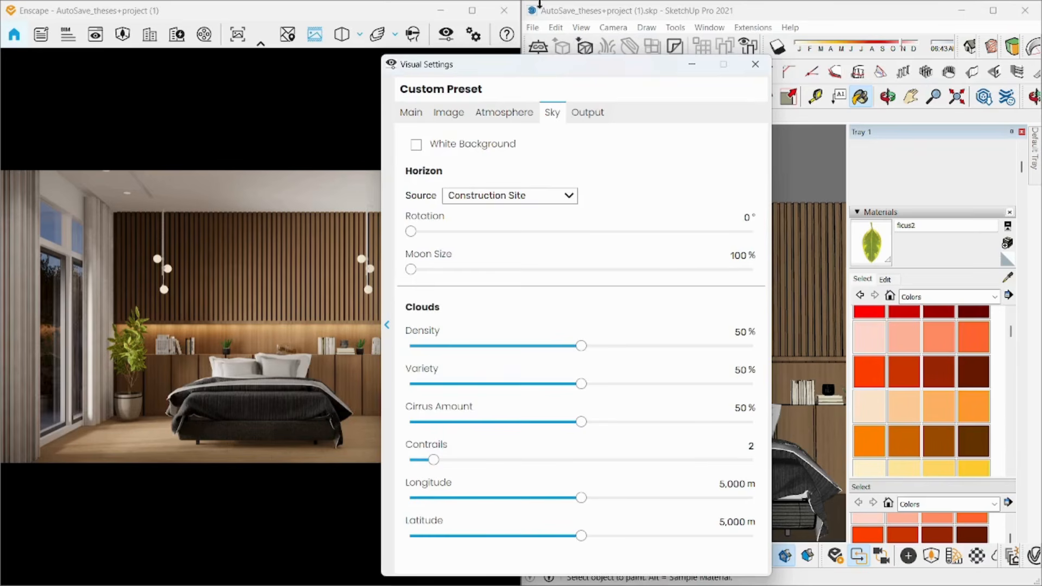
left_click(583, 115)
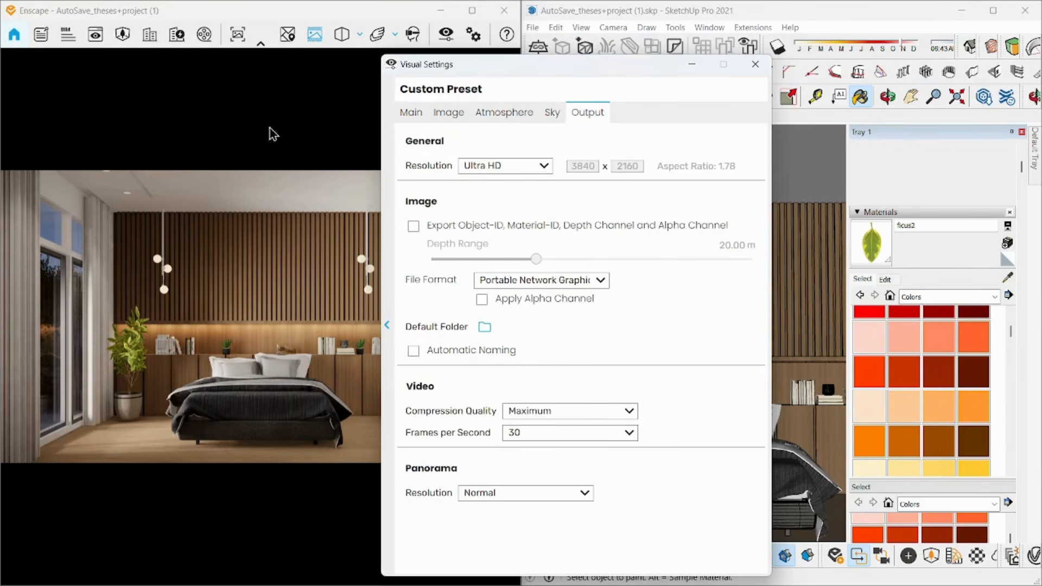
left_click(408, 115)
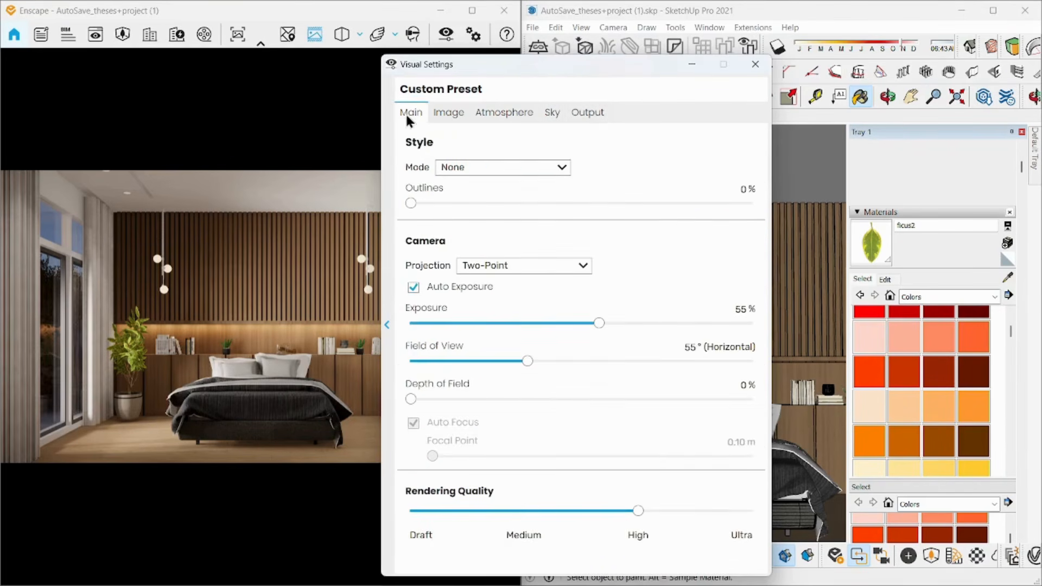
left_click(461, 115)
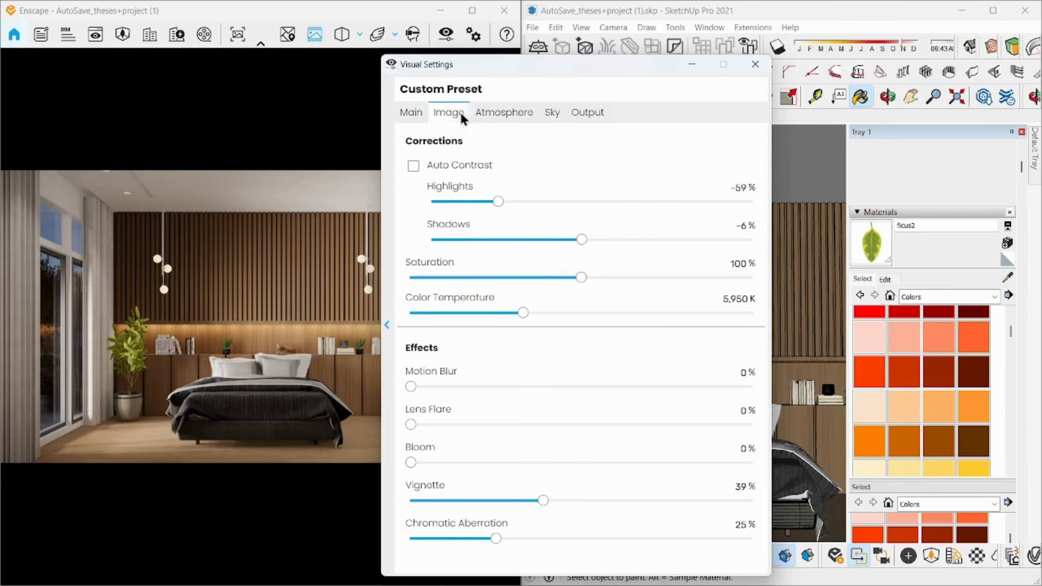
left_click(518, 116)
left_click(591, 112)
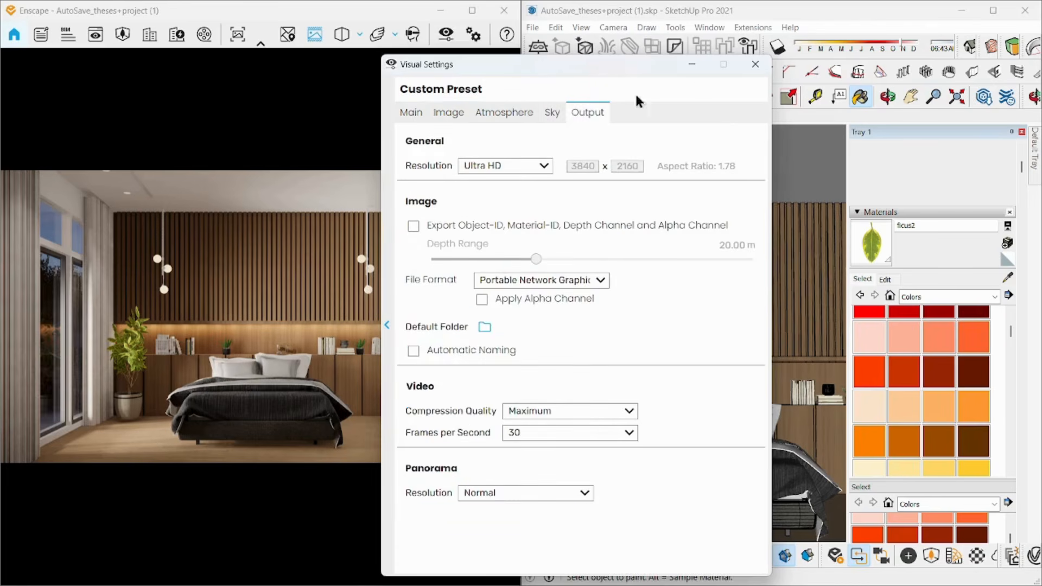
left_click(755, 64)
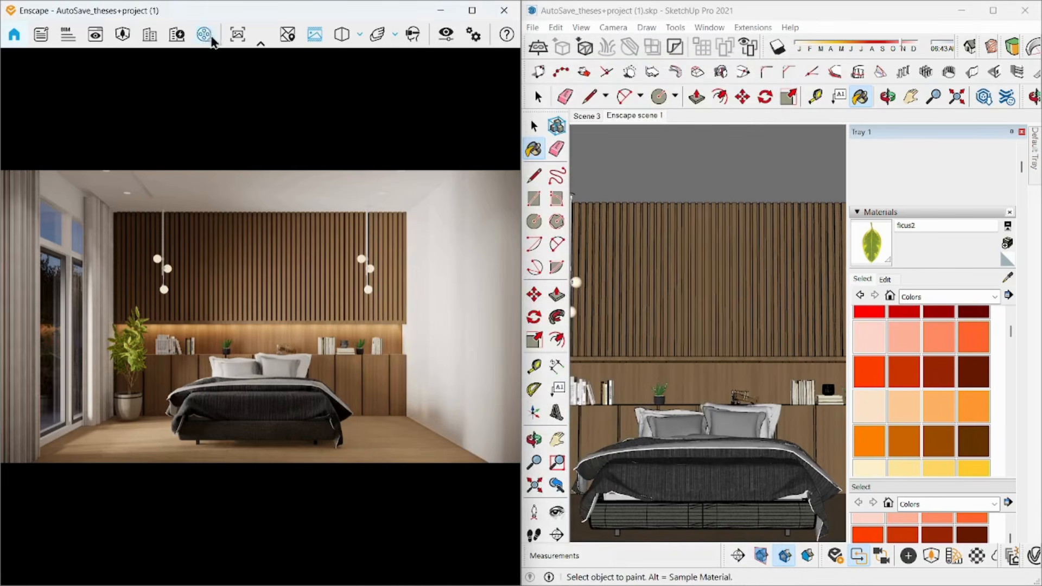
Export the current Enscape view as a PNG image named Render in the Desktop folder
left_click(237, 34)
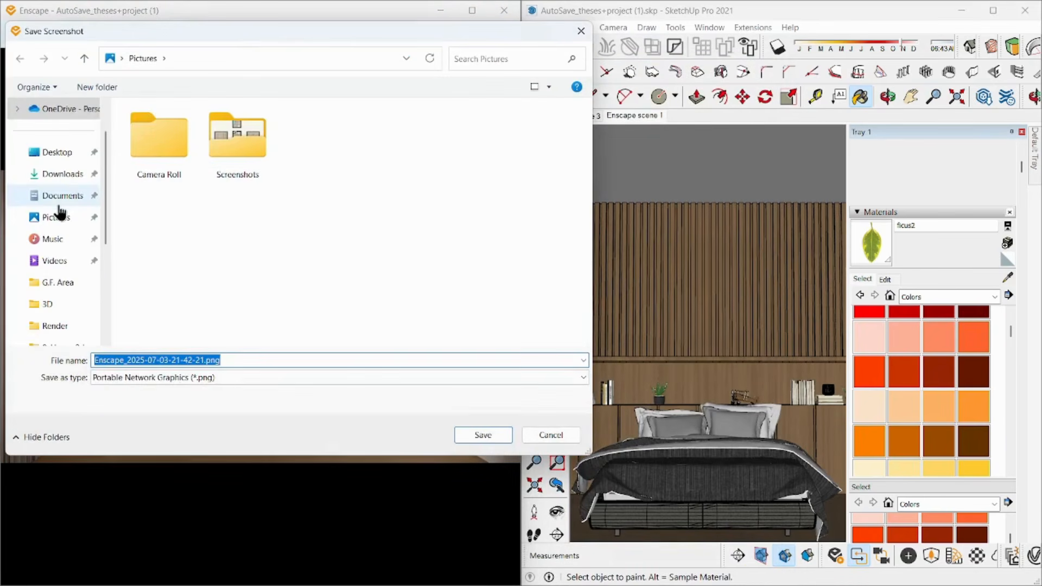
left_click(56, 152)
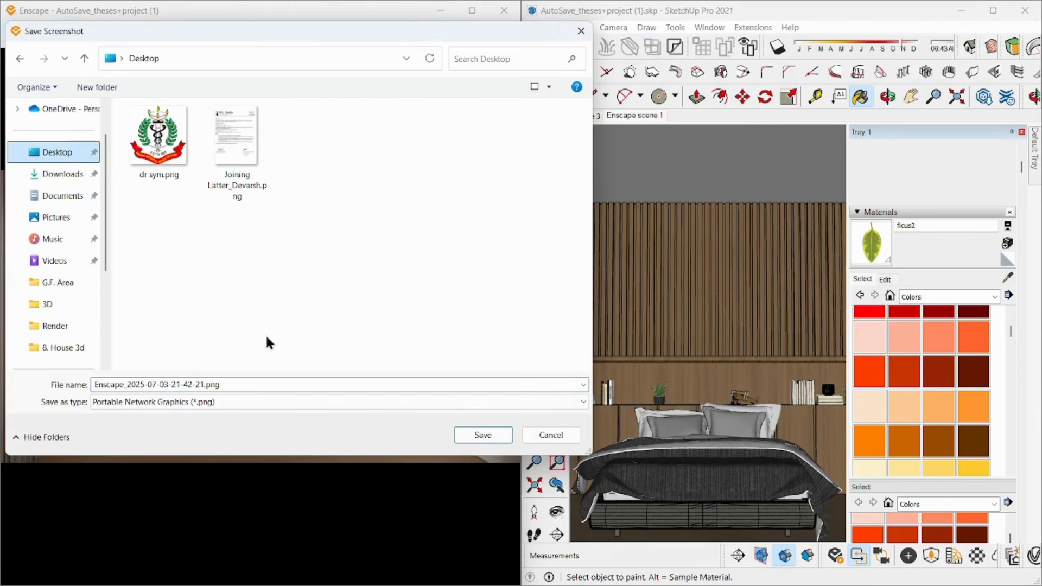
left_click(254, 384)
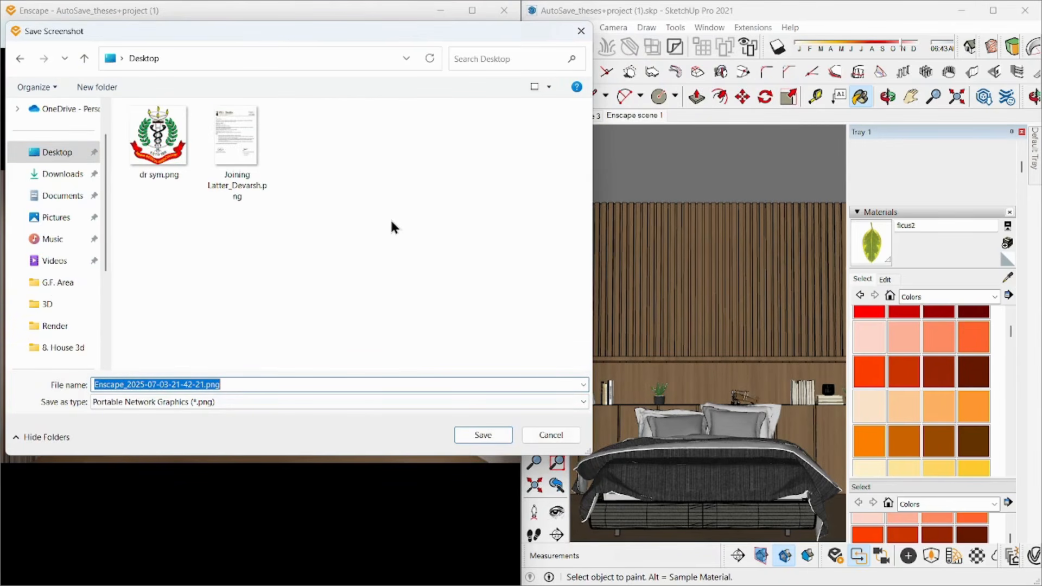
type("d")
key("BackSpace")
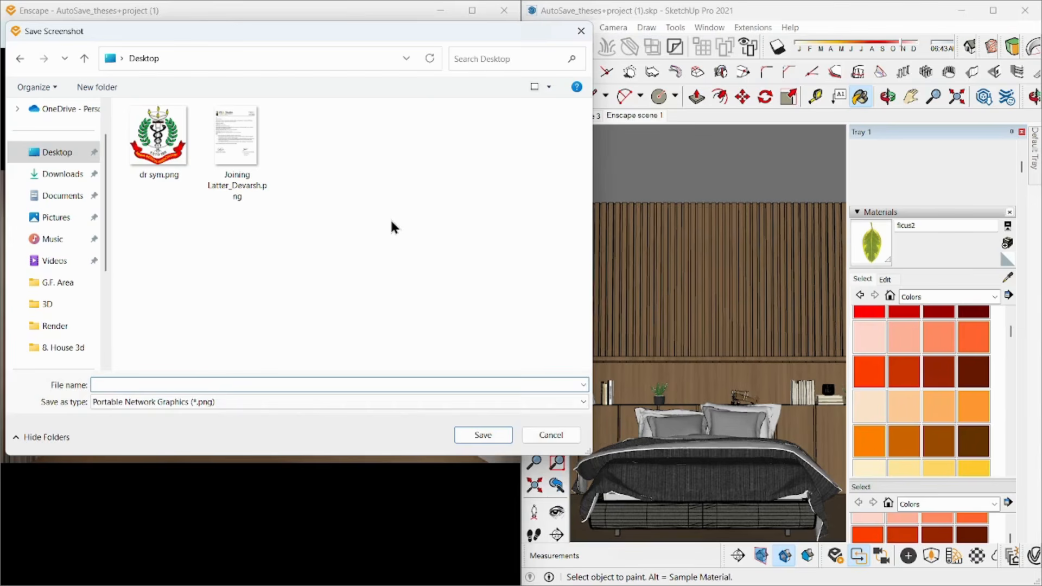
type("Render")
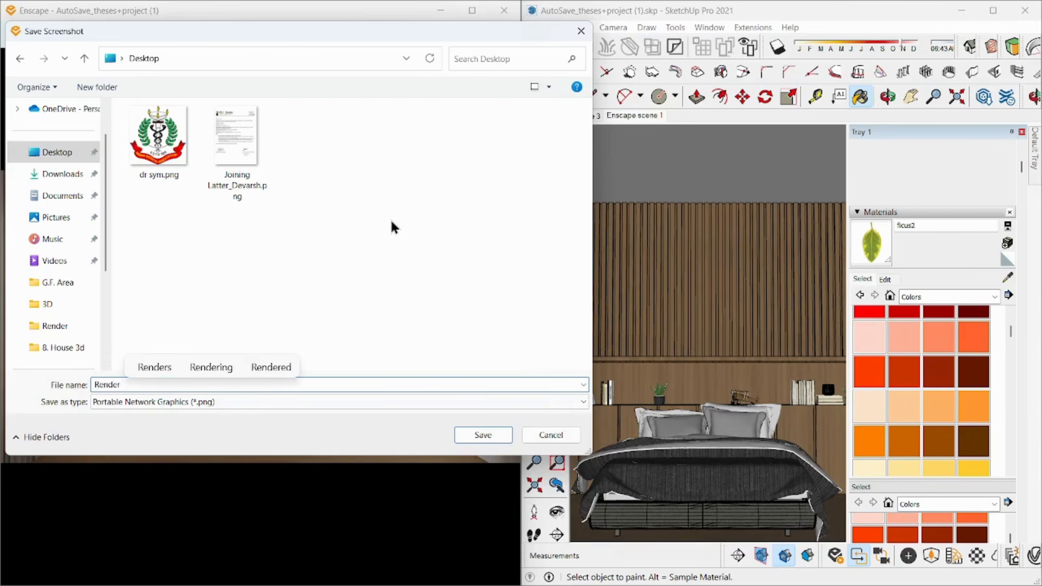
key("Return")
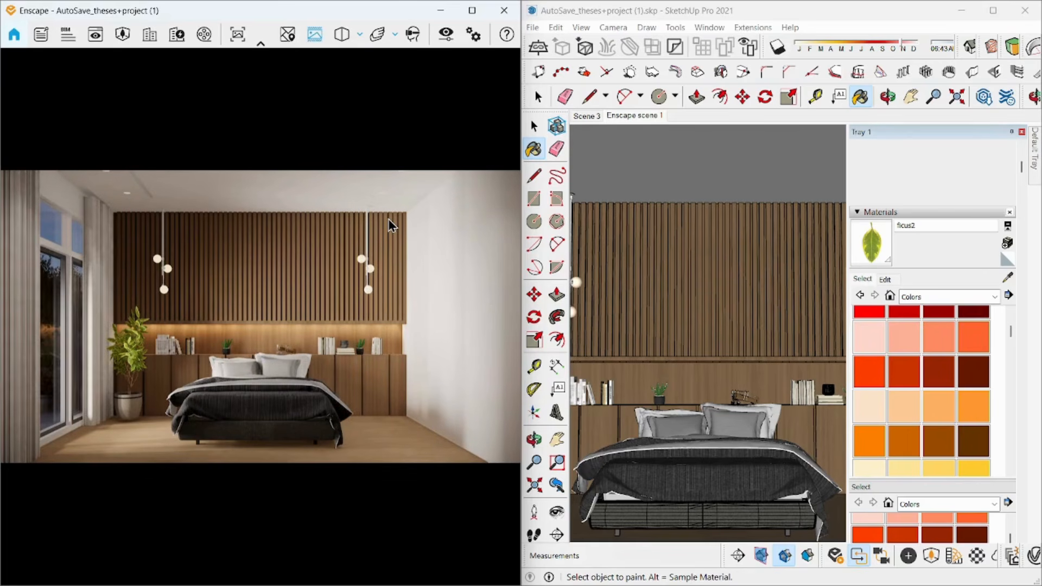
Switch to File Explorer, open Render.png from the Desktop folder and maximize the image viewer
mouse_move(450, 523)
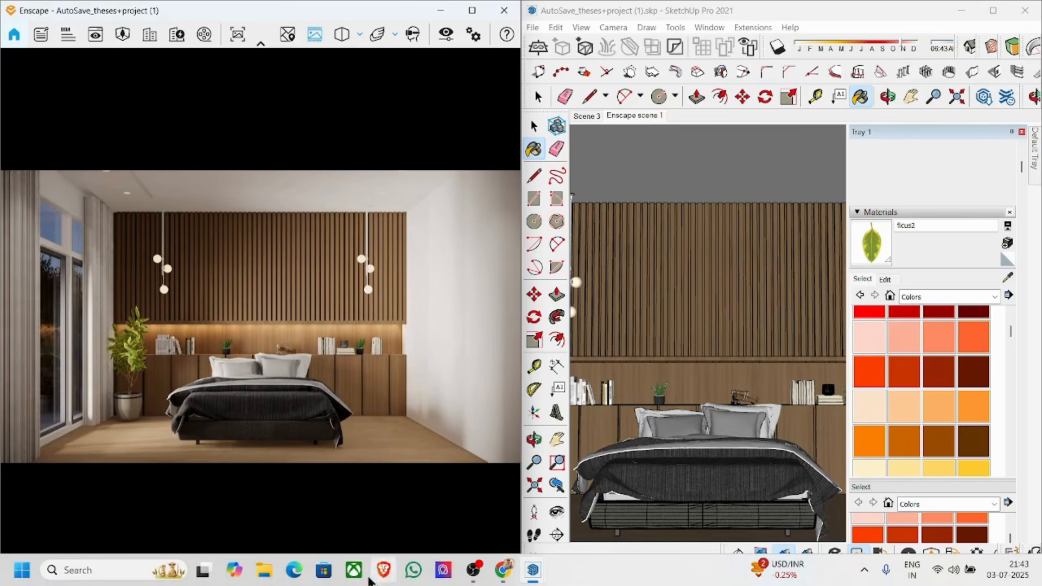
left_click(273, 569)
left_click(63, 191)
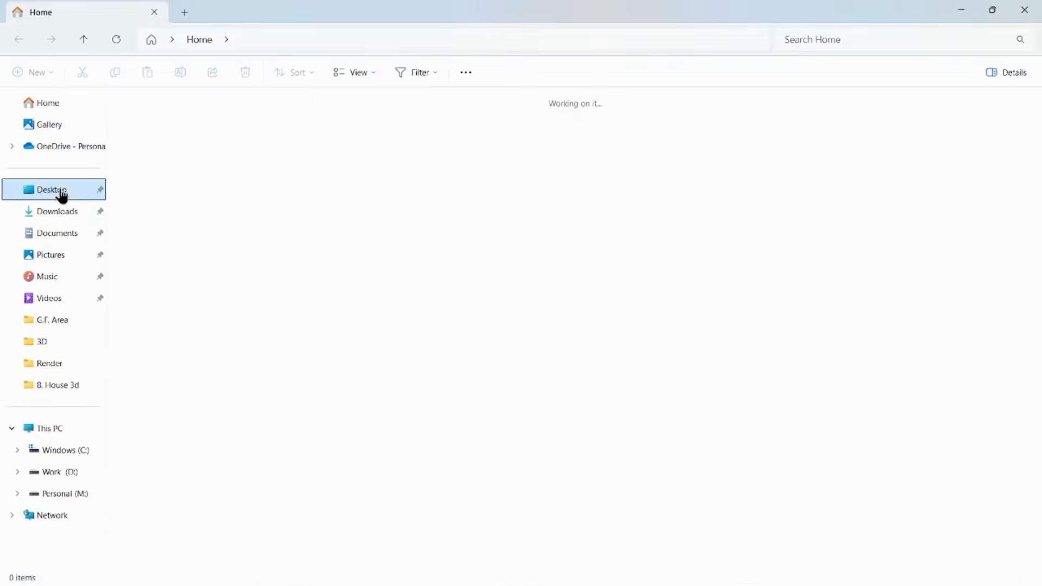
left_click(853, 232)
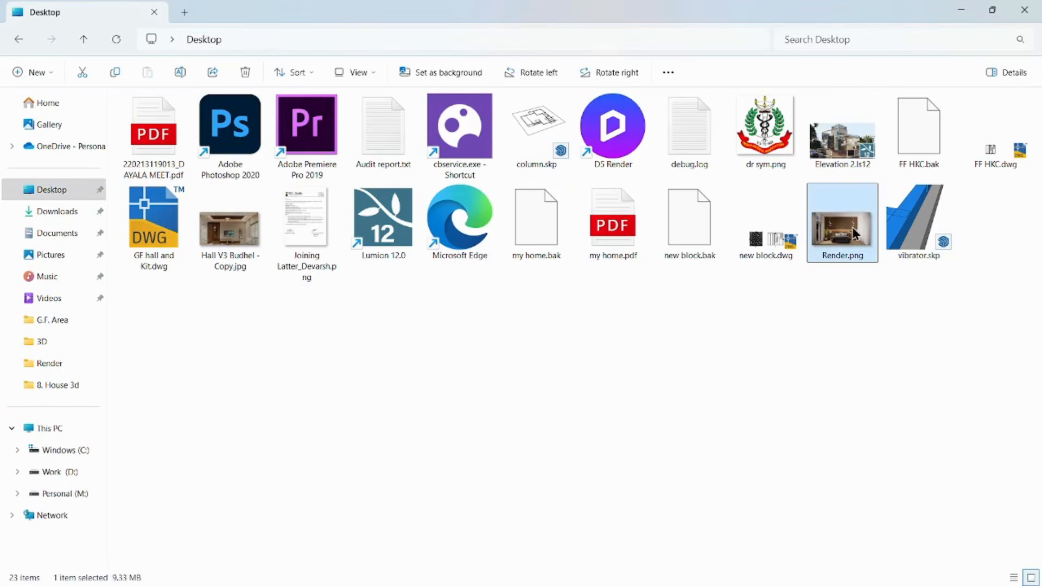
double_click(853, 232)
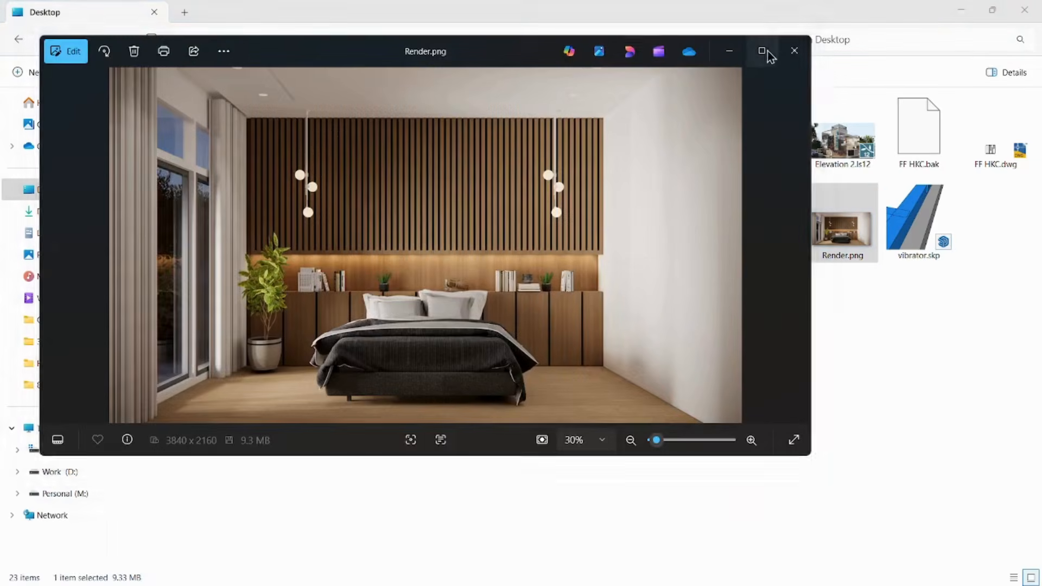
left_click(761, 49)
Examine the rendered bedroom image up close, covering the bed, floor, shelf decor, lighting and slatted wall
scroll(468, 362, "up", 3)
left_click_drag(325, 406, 516, 211)
scroll(460, 418, "up", 3)
left_click_drag(450, 530, 93, 402)
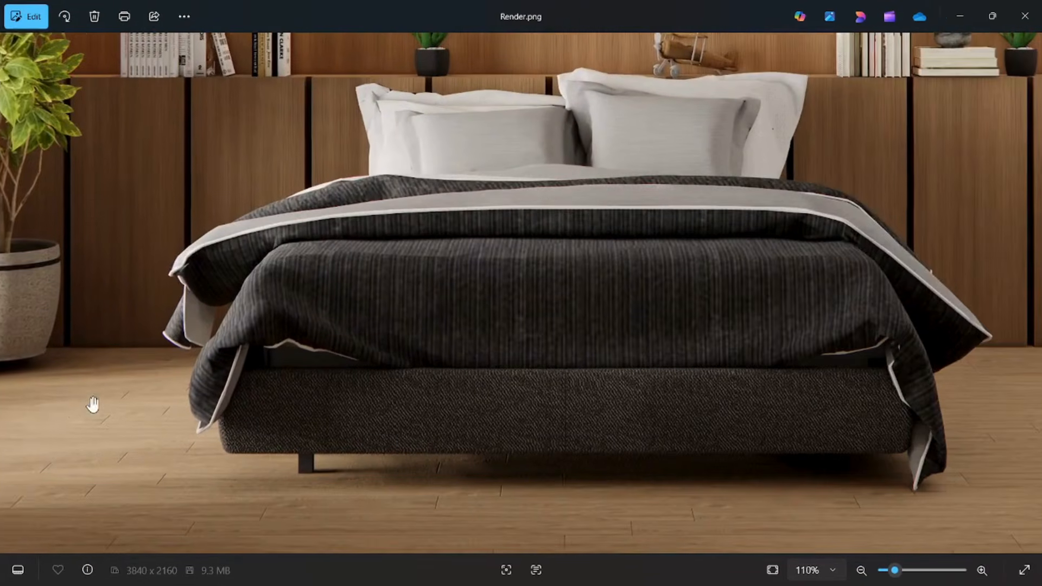
left_click_drag(786, 402, 360, 426)
left_click_drag(779, 127, 793, 305)
scroll(793, 306, "down", 2)
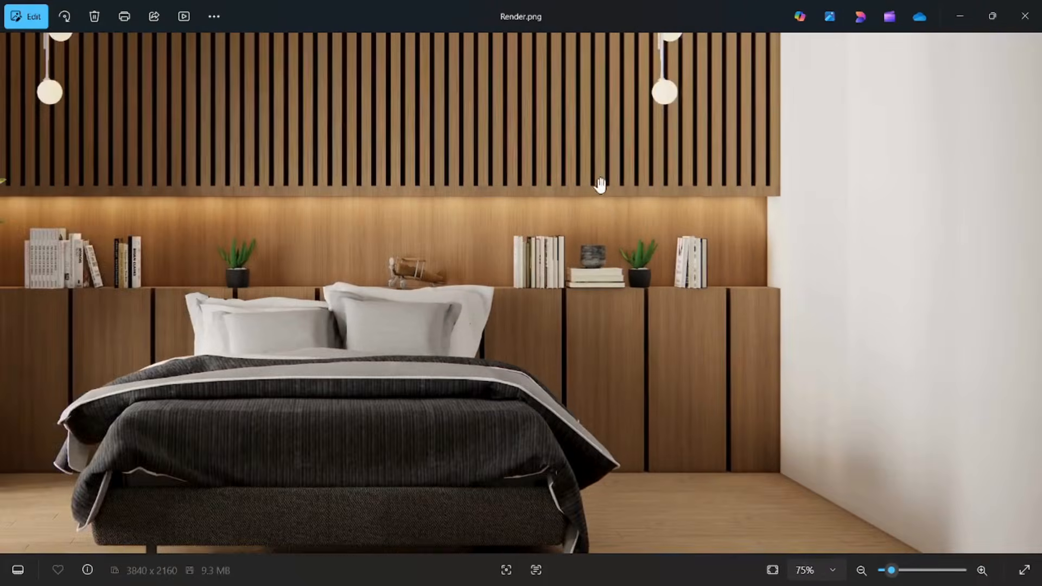
scroll(600, 188, "down", 3)
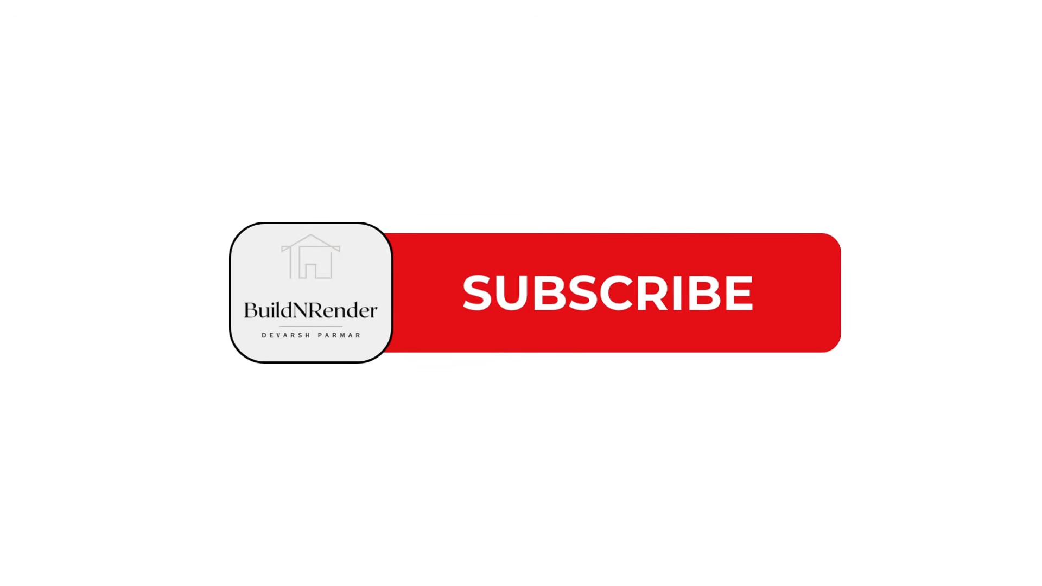